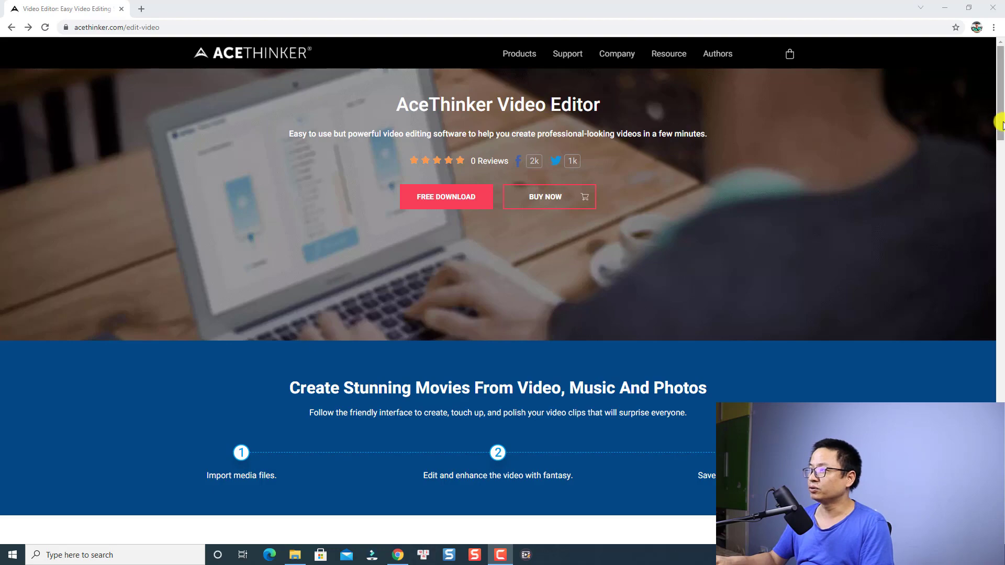
pyautogui.moveTo(1000, 124); pyautogui.dragTo(1000, 424)
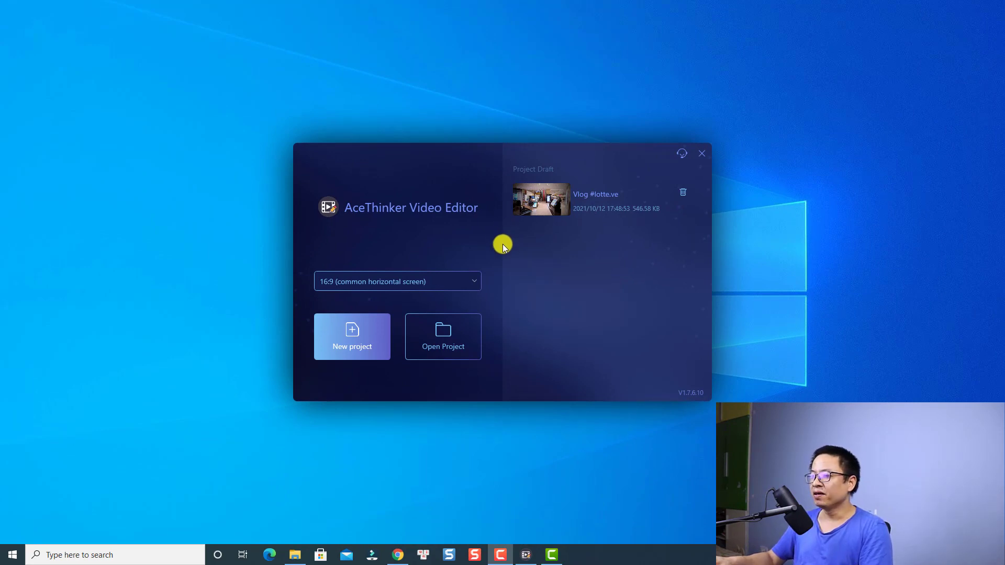
# Step: Create a new project with the 16:9 (common horizontal screen) aspect ratio
pyautogui.click(473, 282)
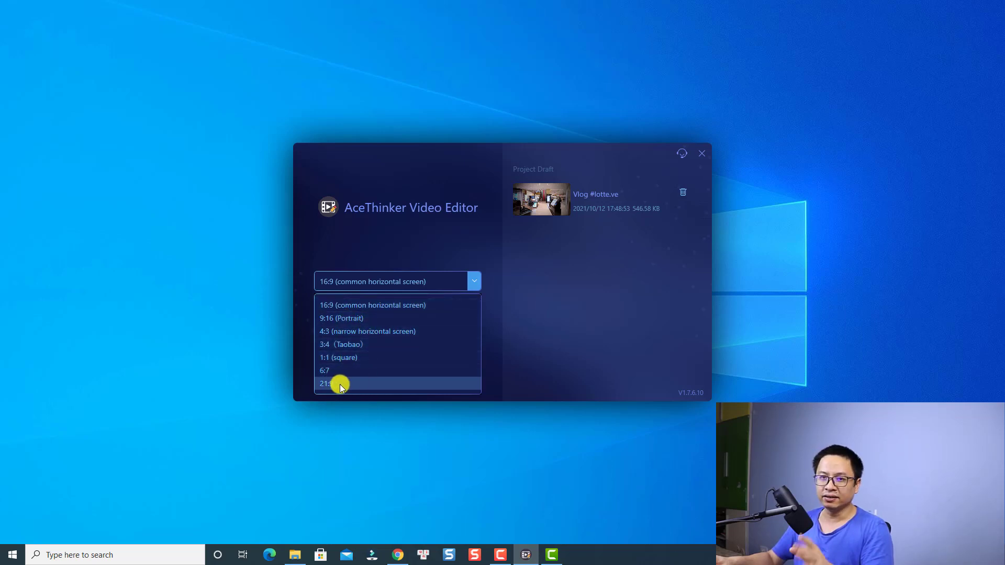
pyautogui.click(419, 247)
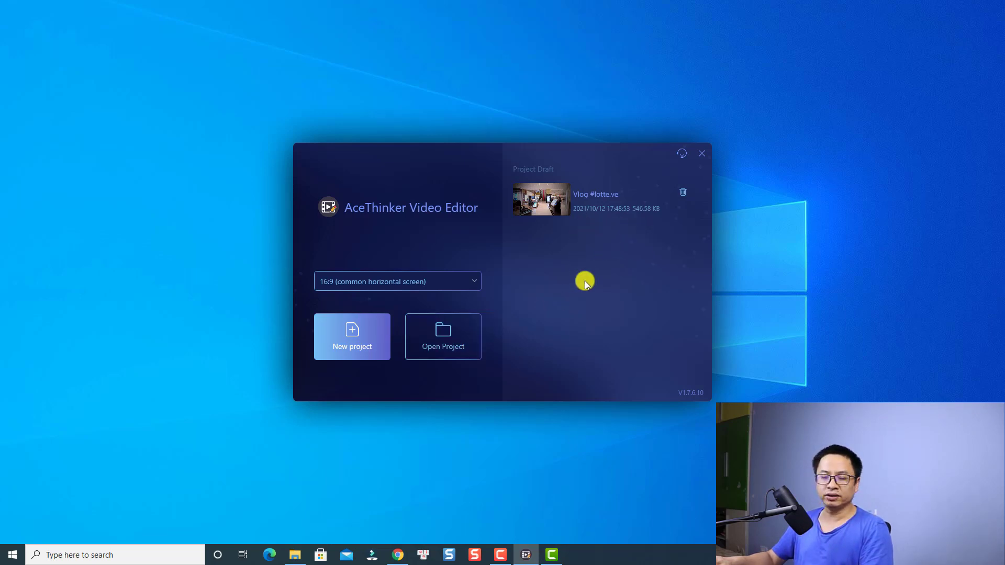
pyautogui.click(351, 335)
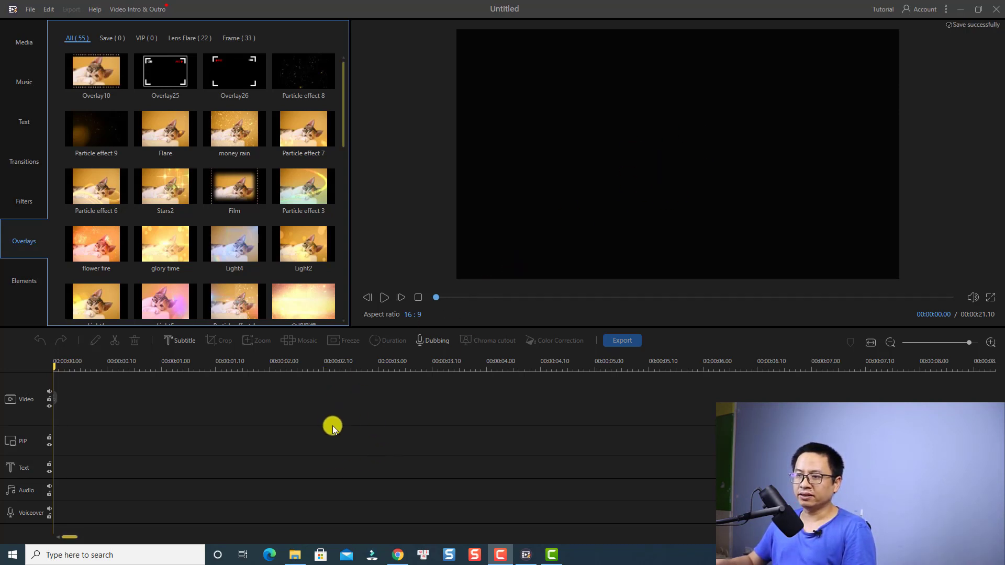
# Step: Look over the media library's backgrounds and its area for local material
pyautogui.moveTo(305, 294)
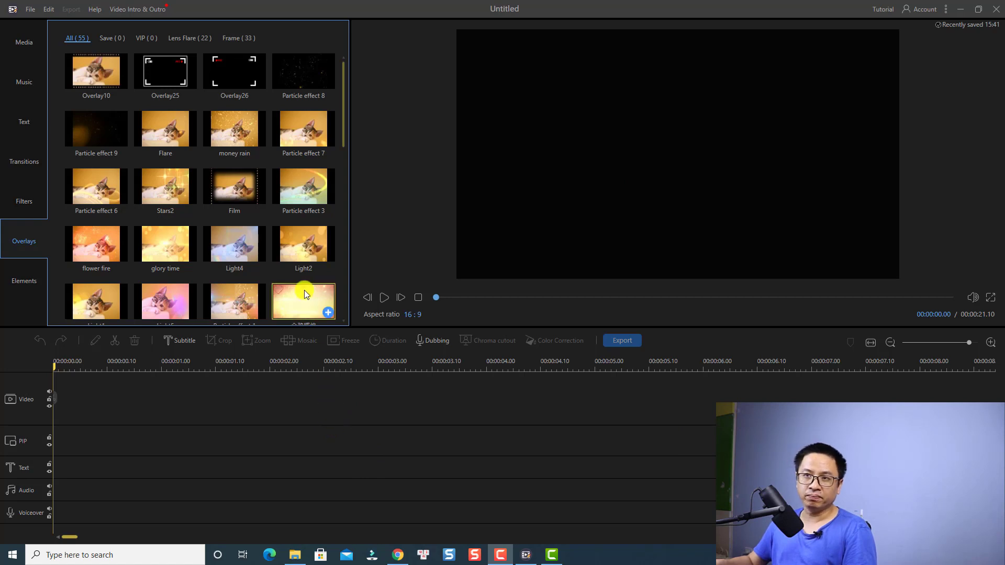
pyautogui.click(20, 50)
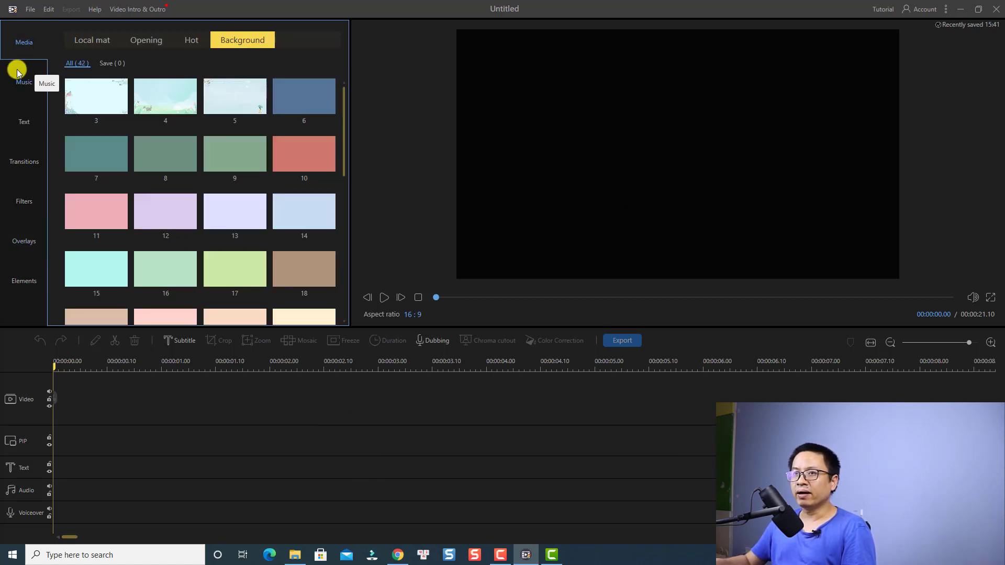
pyautogui.moveTo(124, 123)
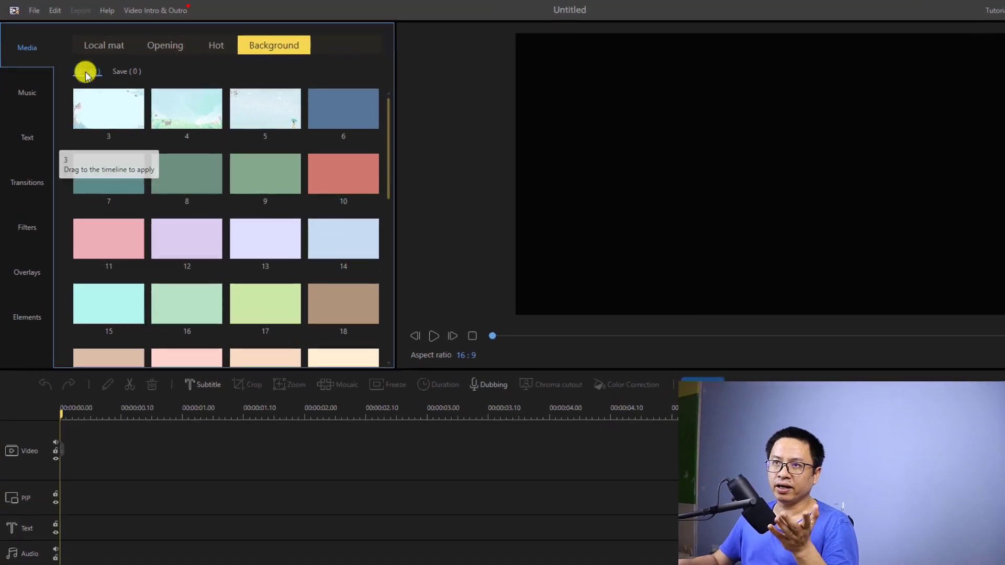
pyautogui.click(89, 49)
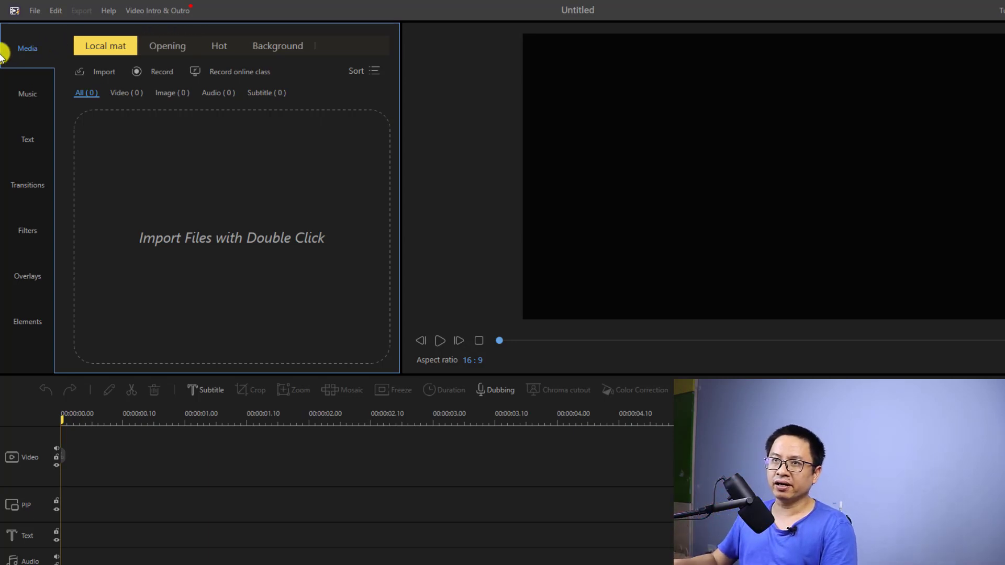
# Step: Browse the music and sound effect libraries and select the Opening Theme effect for preview
pyautogui.click(29, 99)
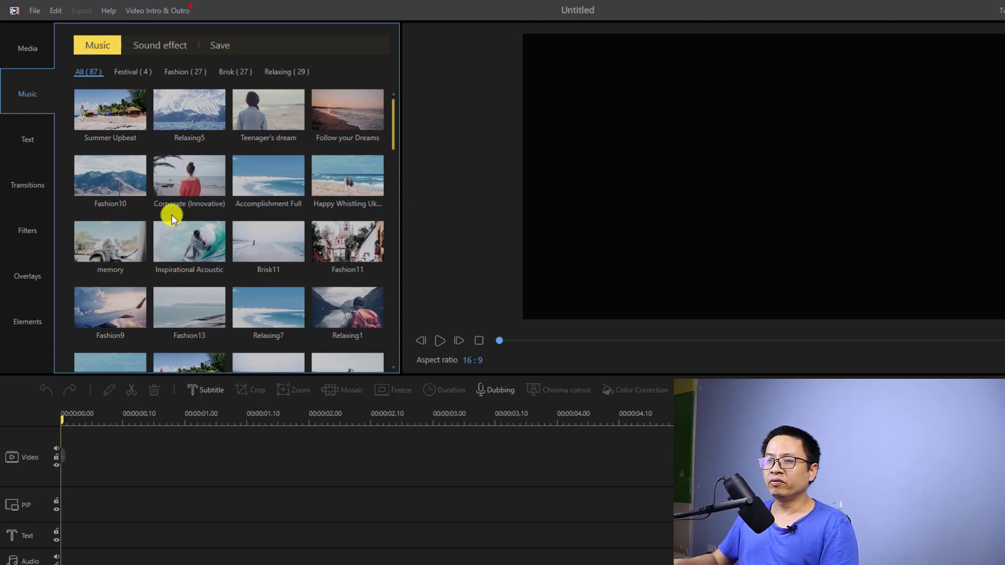
pyautogui.click(181, 46)
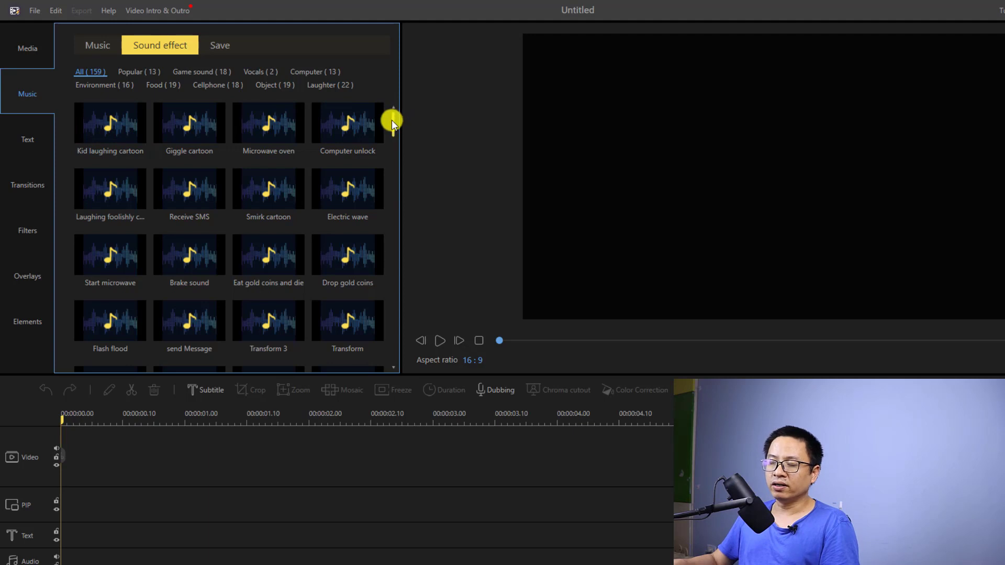
pyautogui.moveTo(391, 120); pyautogui.dragTo(386, 348)
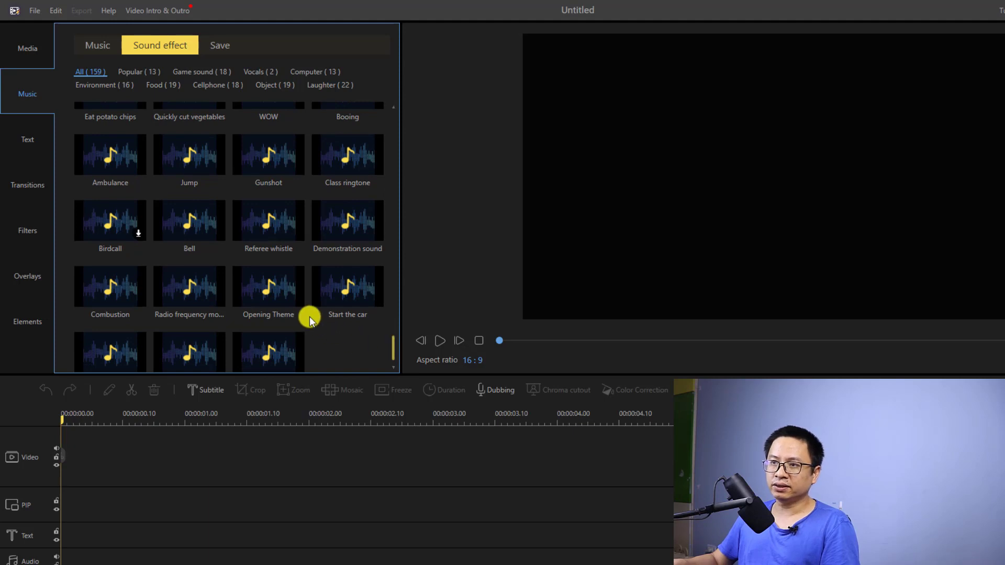
pyautogui.click(268, 295)
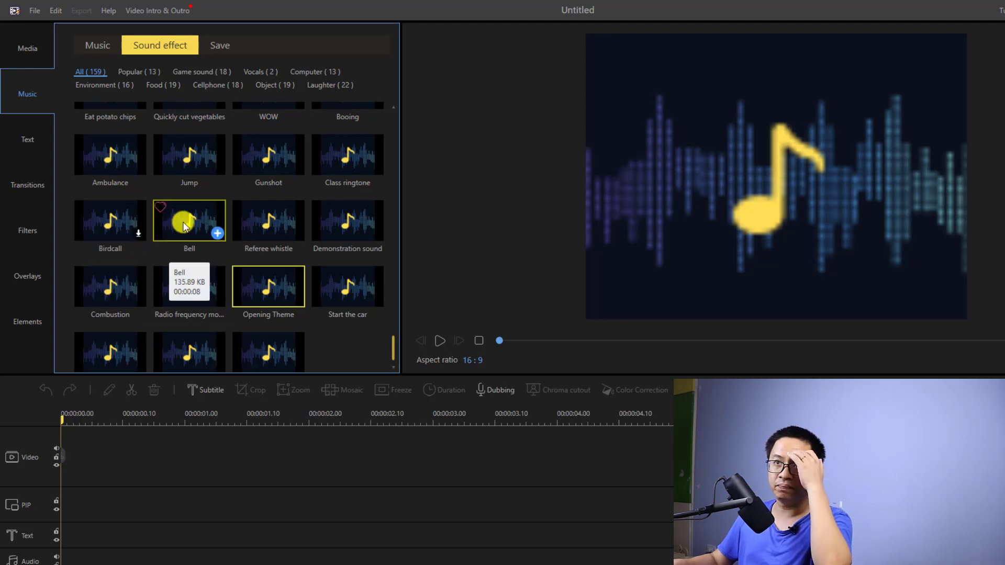
# Step: Add the TitleMotion2 subtitle at the start of the text track and play it back
pyautogui.click(27, 139)
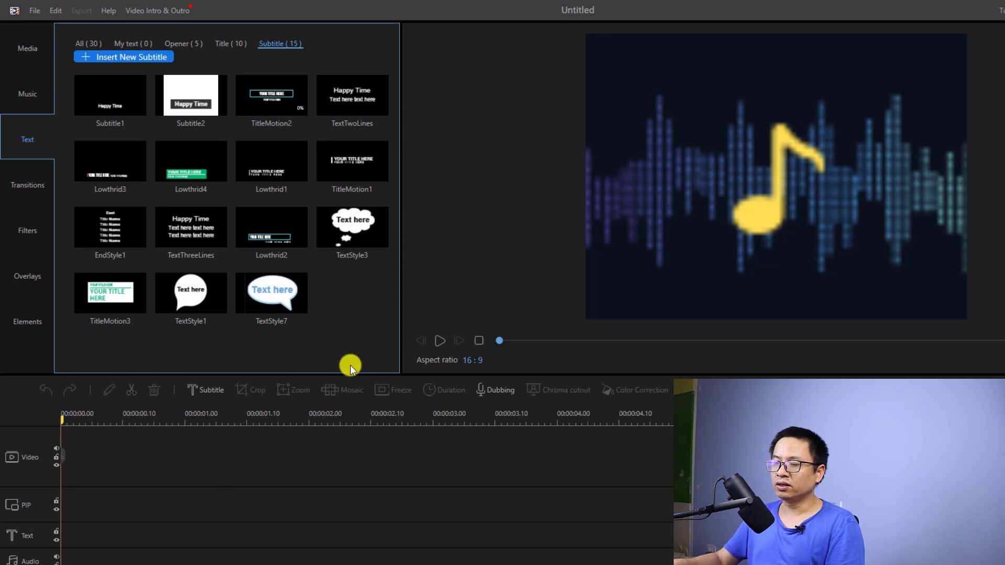
pyautogui.click(124, 539)
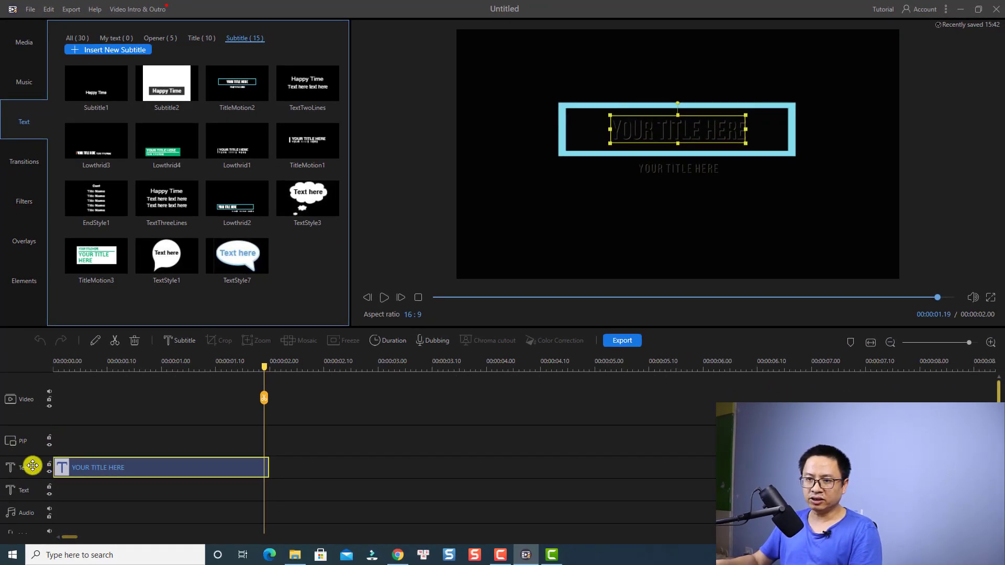
pyautogui.scroll(-1, 26, 518)
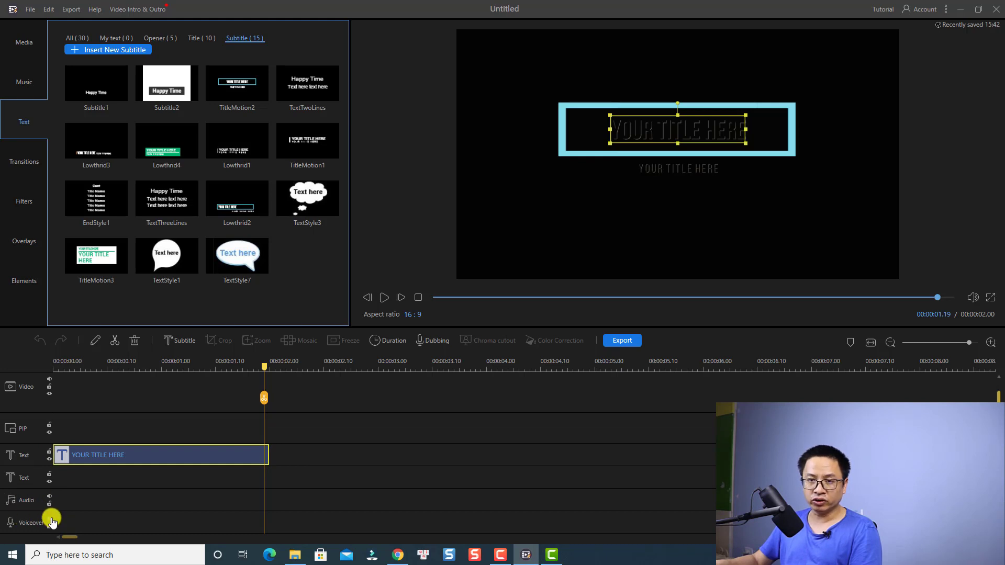
pyautogui.click(64, 365)
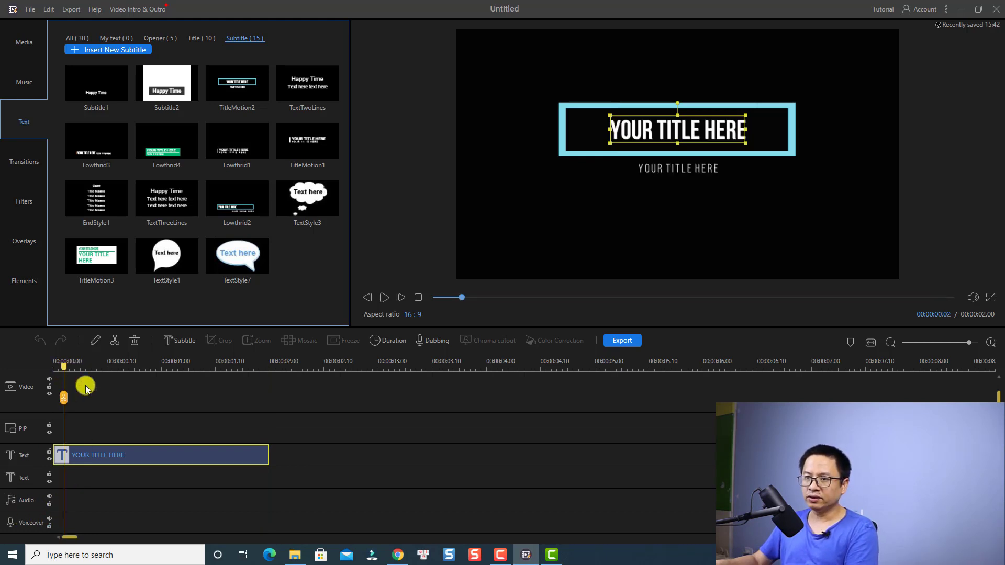
pyautogui.press('space')
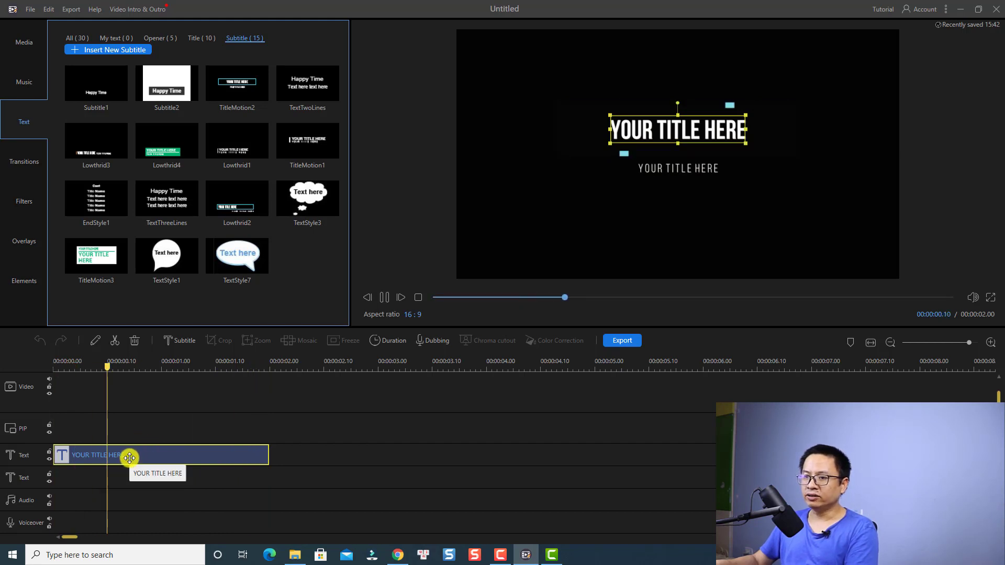
# Step: Open the title clip for editing and apply the preset style with black lettering and a near-white shadow
pyautogui.click(131, 451)
pyautogui.doubleClick(149, 447)
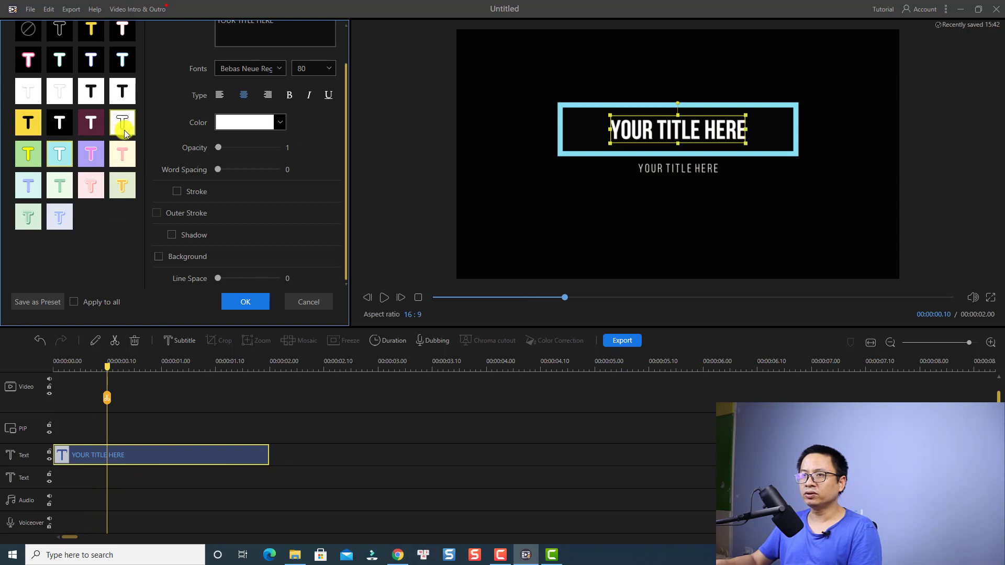
pyautogui.click(91, 92)
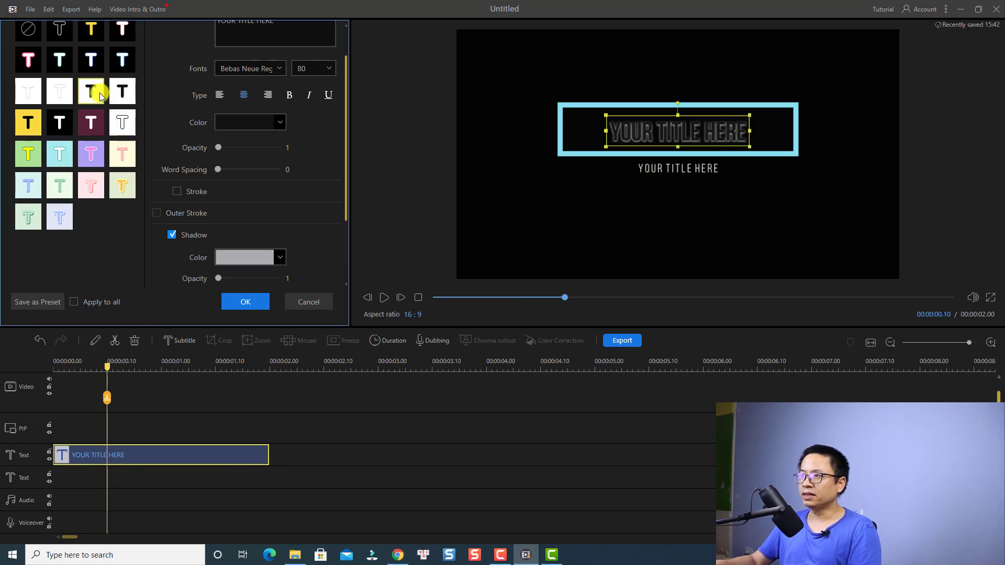
pyautogui.click(123, 94)
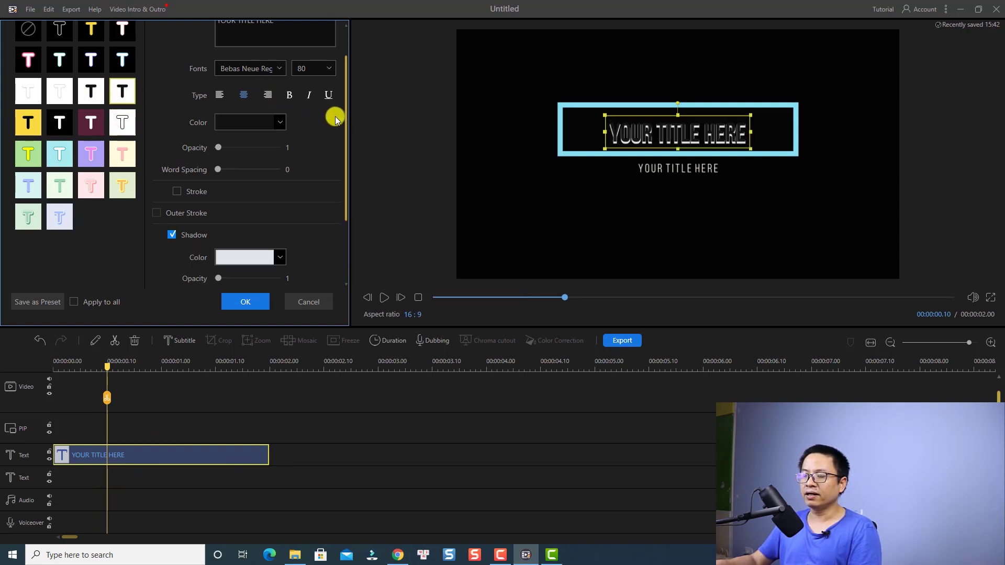
# Step: Replace the main title text inside the blue frame with the person's full name
pyautogui.scroll(2, 348, 123)
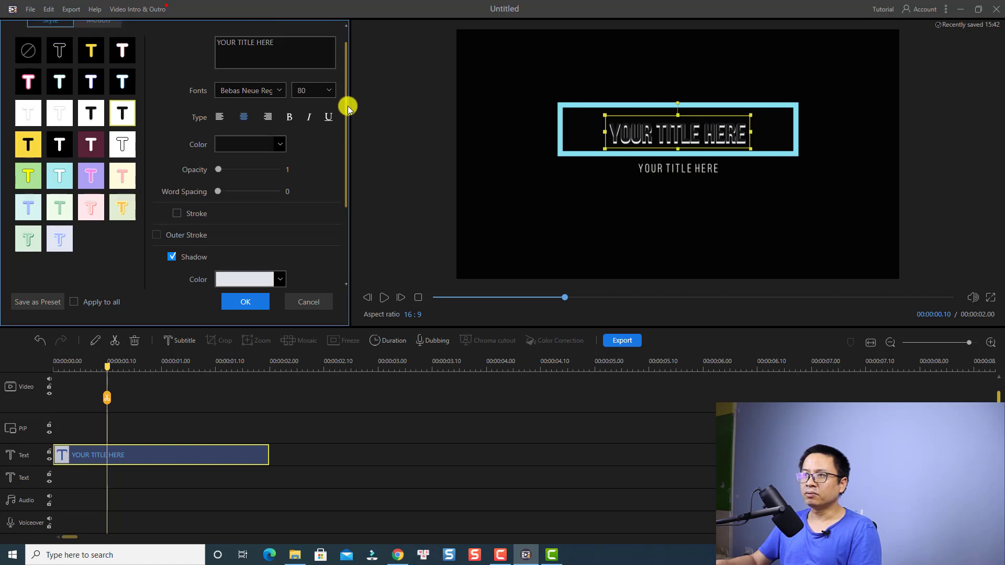
pyautogui.moveTo(285, 64); pyautogui.dragTo(174, 67)
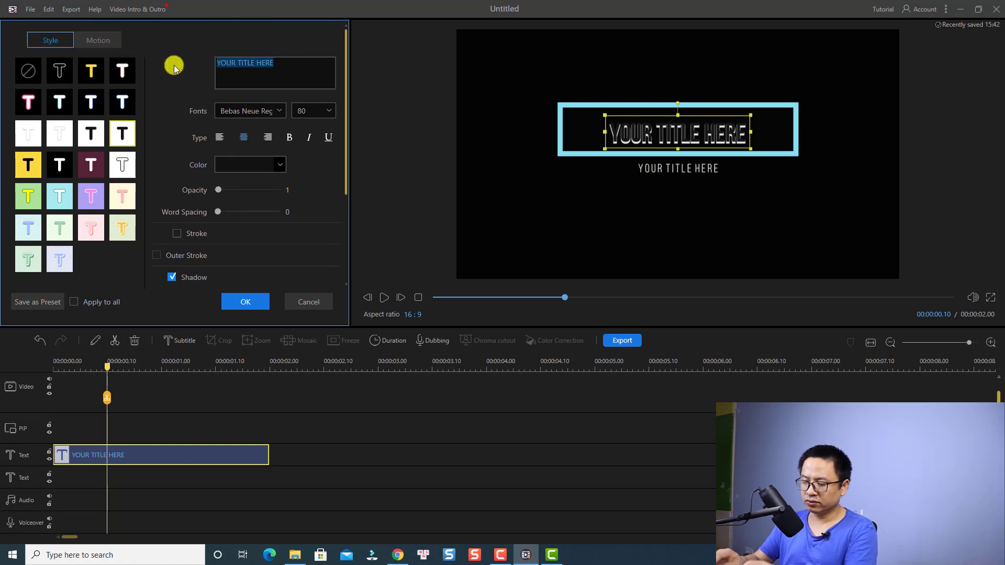
pyautogui.press('BackSpace')
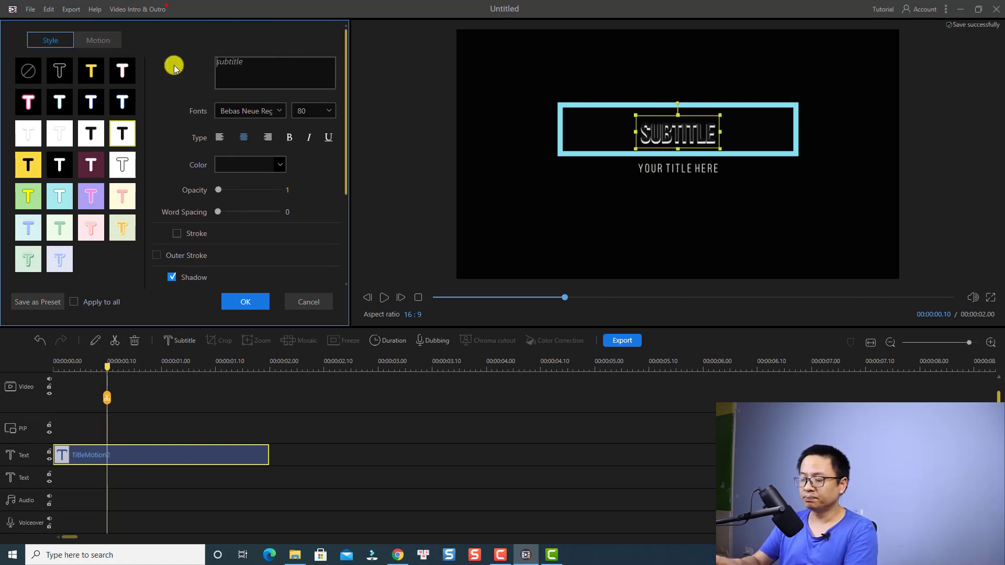
pyautogui.write('Ja')
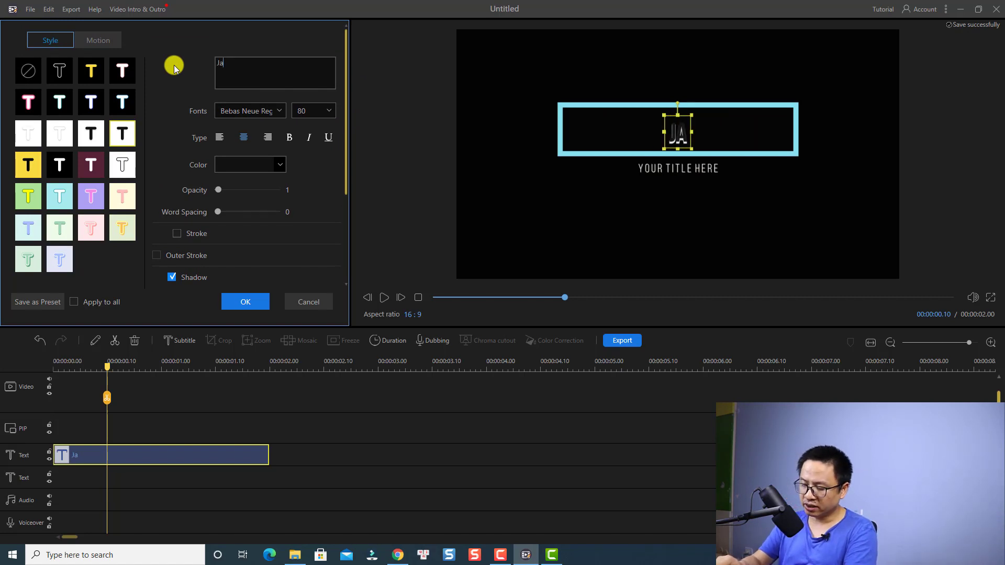
pyautogui.write('cky Nguyen')
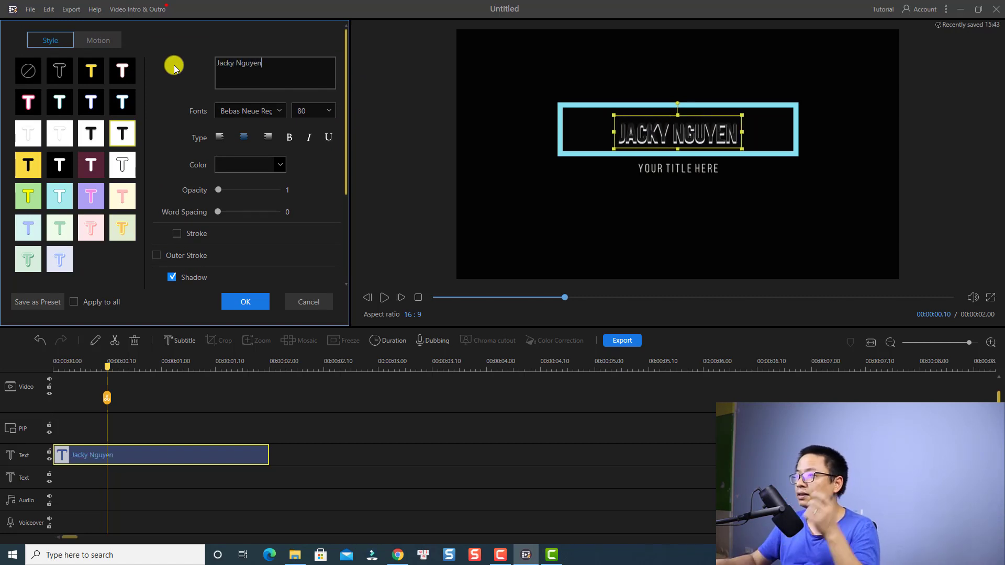
# Step: Set the main title's font to Bell MT at size 80 and its text colour to light pink
pyautogui.click(275, 111)
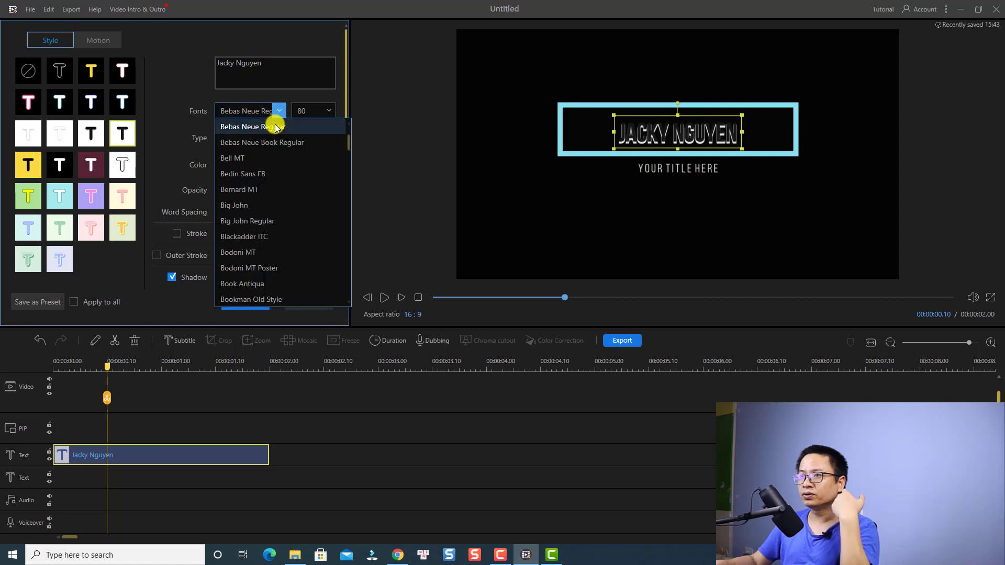
pyautogui.click(244, 156)
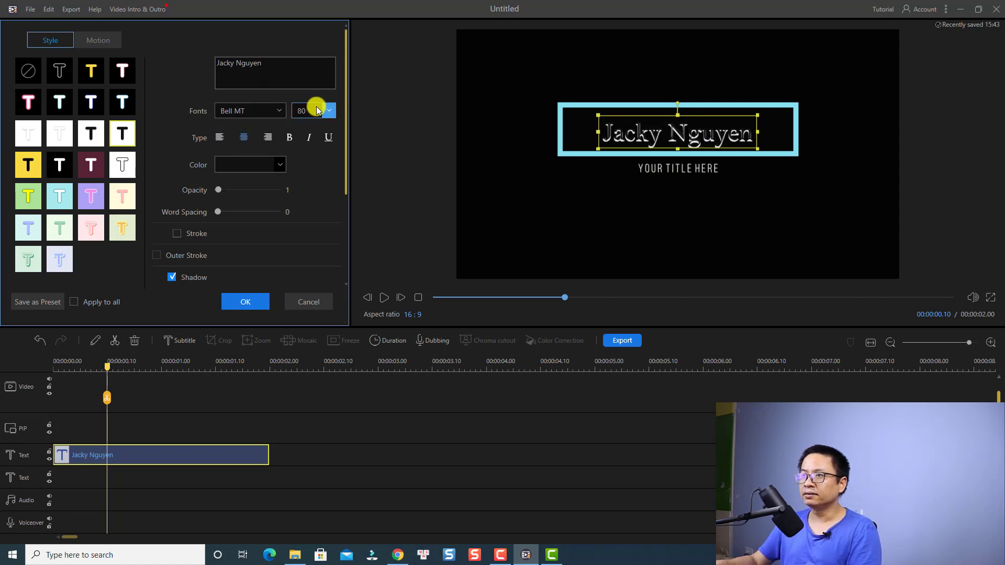
pyautogui.click(327, 109)
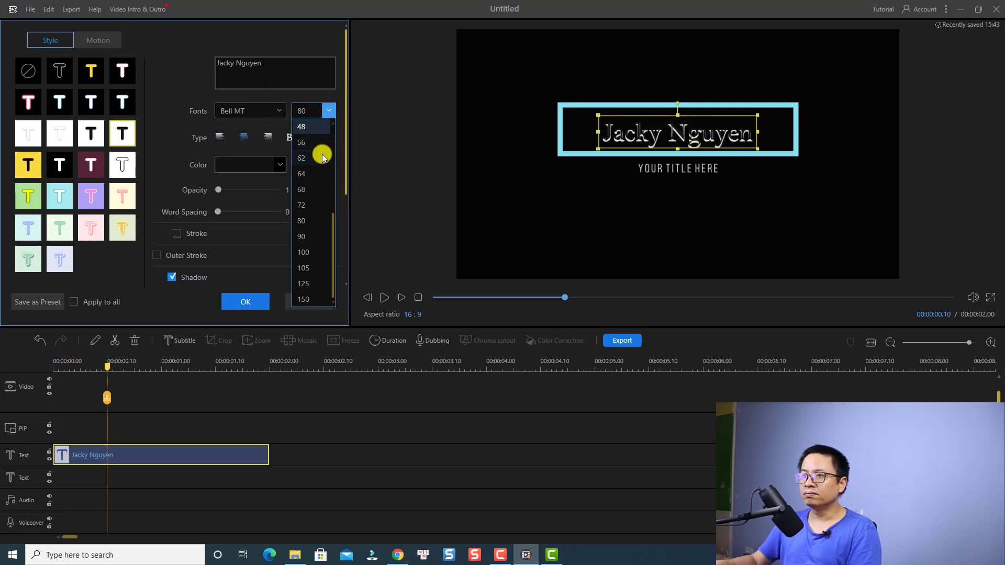
pyautogui.click(302, 217)
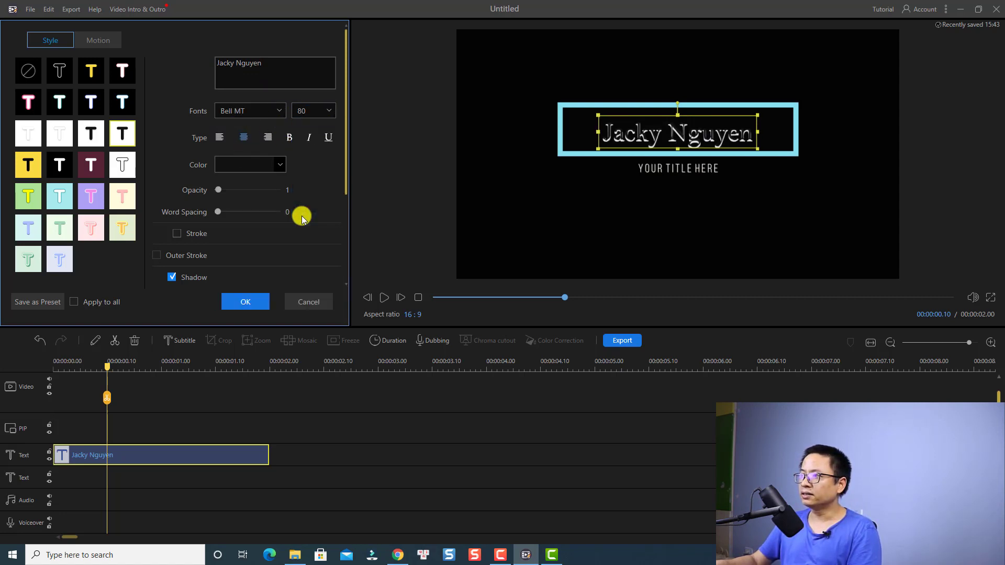
pyautogui.click(281, 168)
pyautogui.click(230, 210)
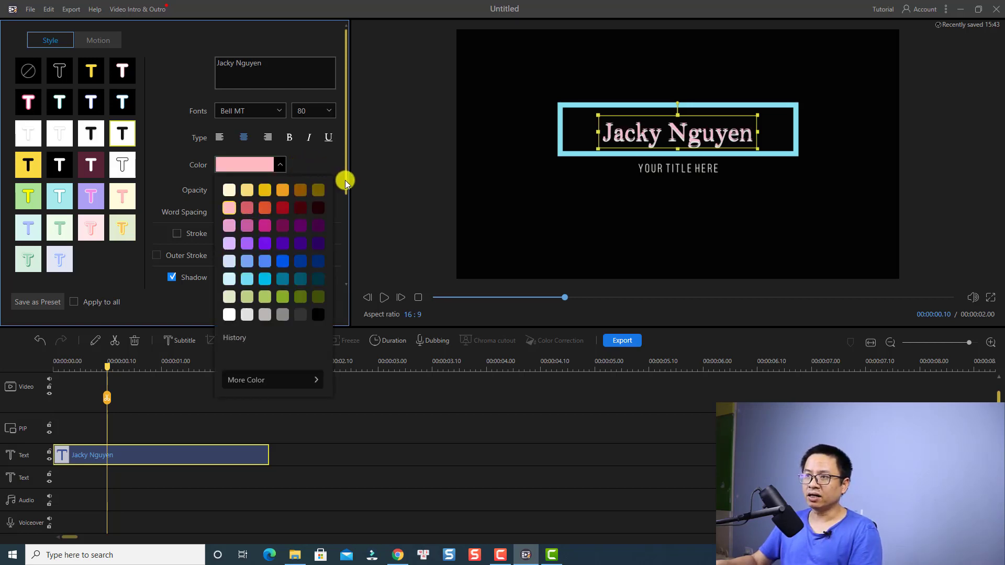
# Step: Turn on a background for the main title text, colour it dark red, and finish editing the title
pyautogui.moveTo(345, 181); pyautogui.dragTo(341, 275)
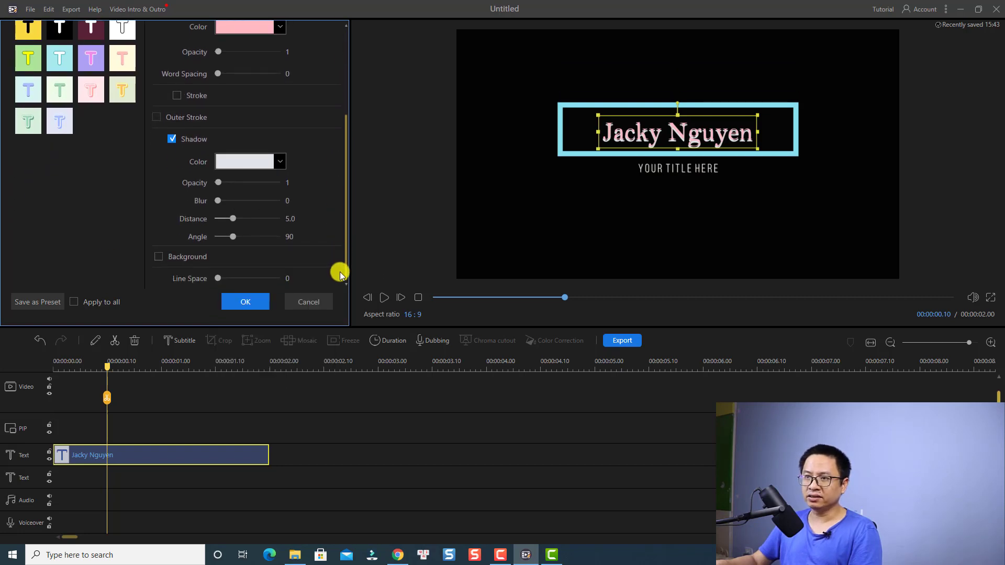
pyautogui.click(157, 257)
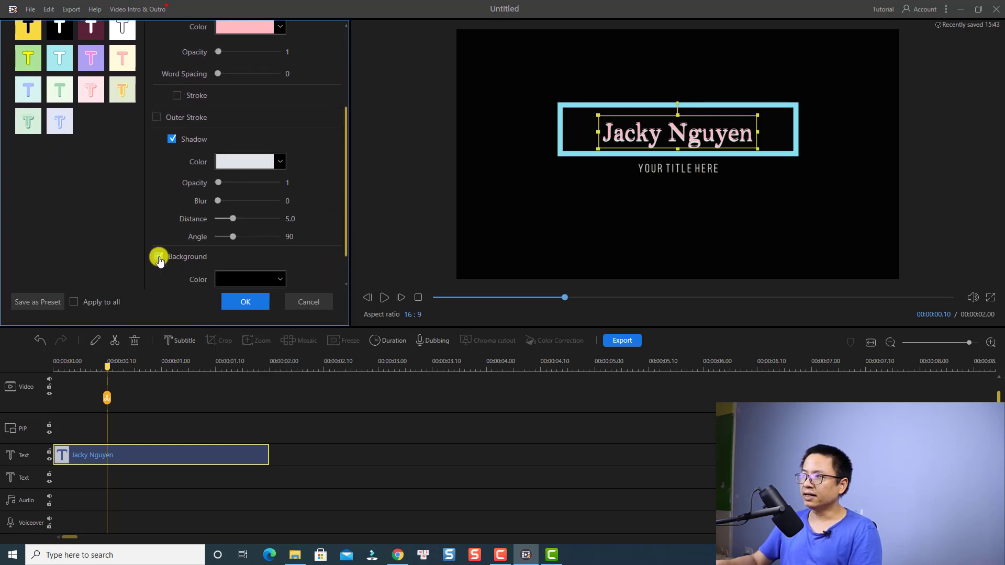
pyautogui.click(274, 280)
pyautogui.click(282, 325)
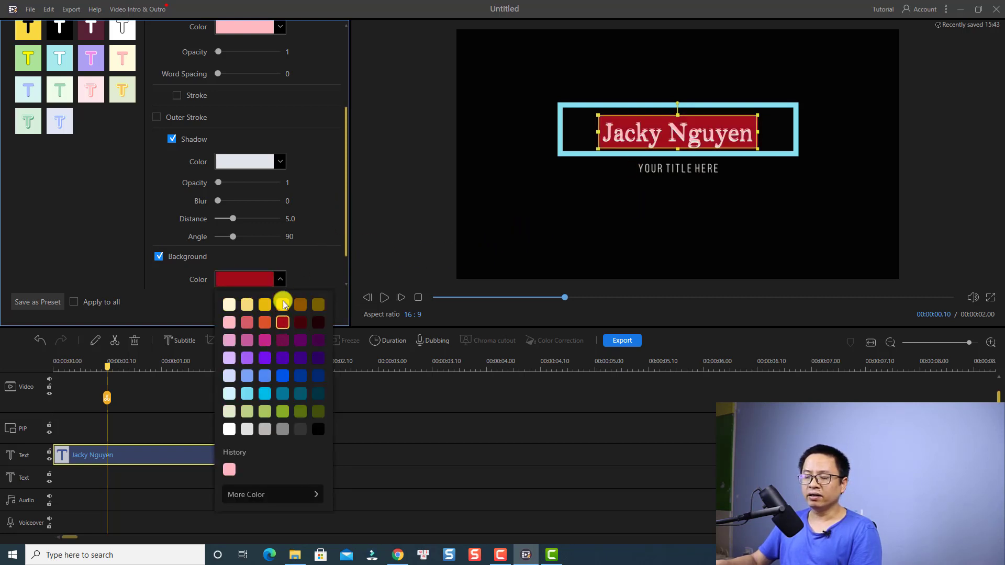
pyautogui.click(149, 387)
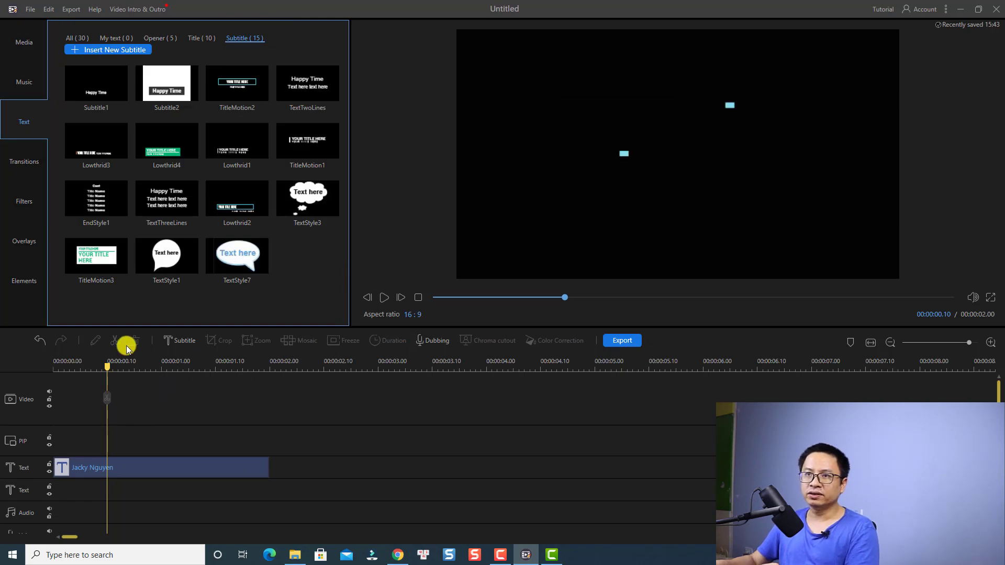
# Step: Browse the libraries of transitions, filters, overlays and elements
pyautogui.click(26, 157)
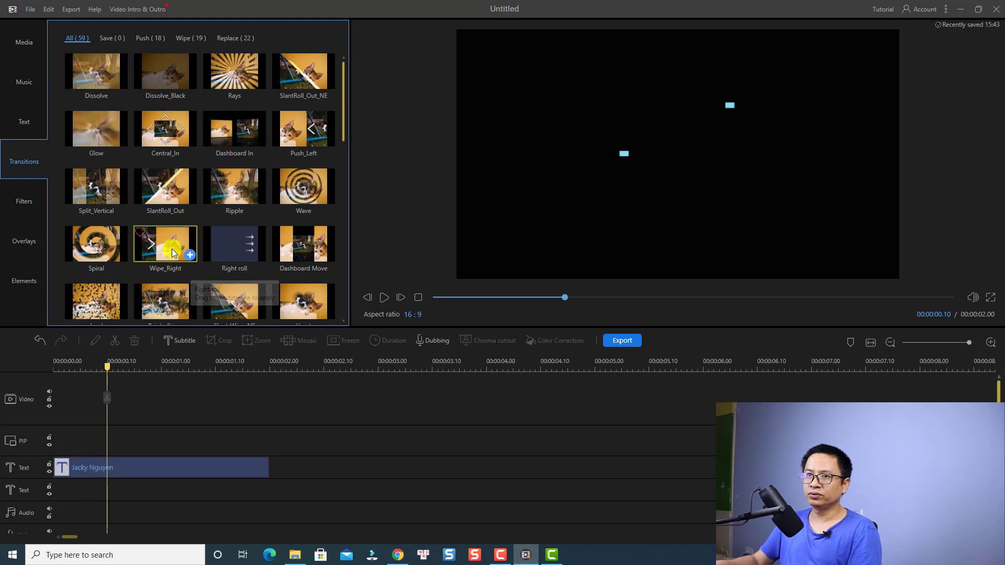
pyautogui.click(11, 208)
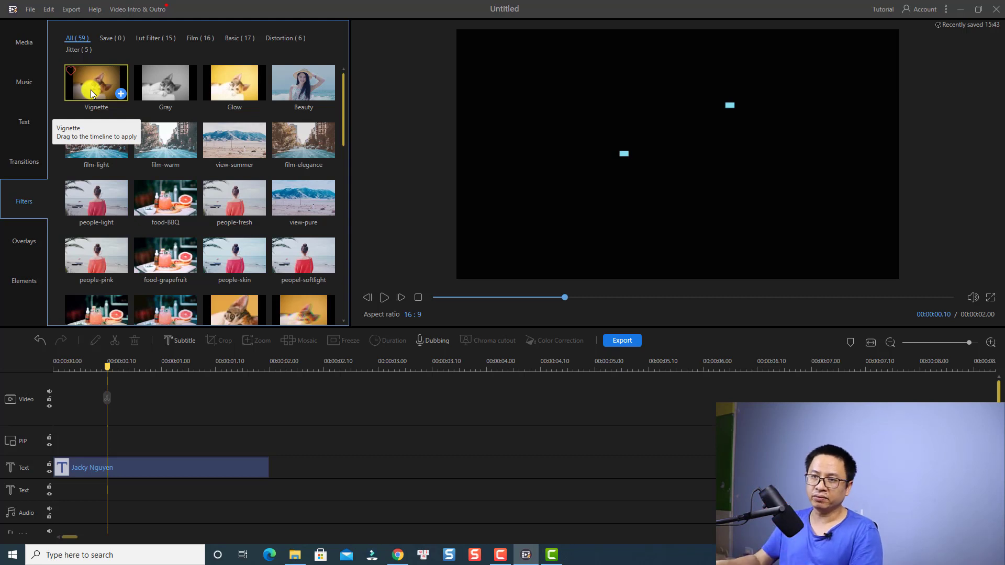
pyautogui.click(21, 245)
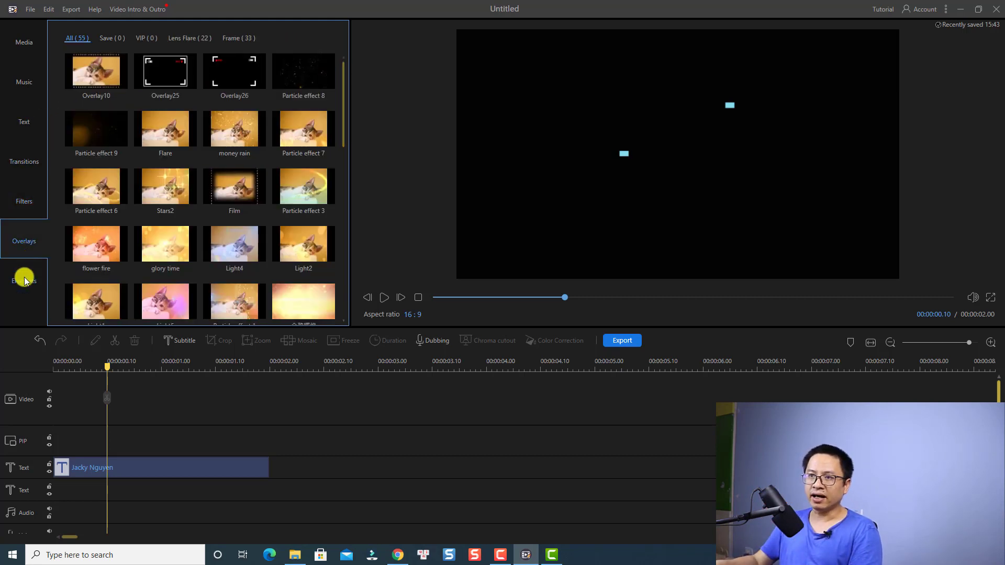
pyautogui.click(24, 280)
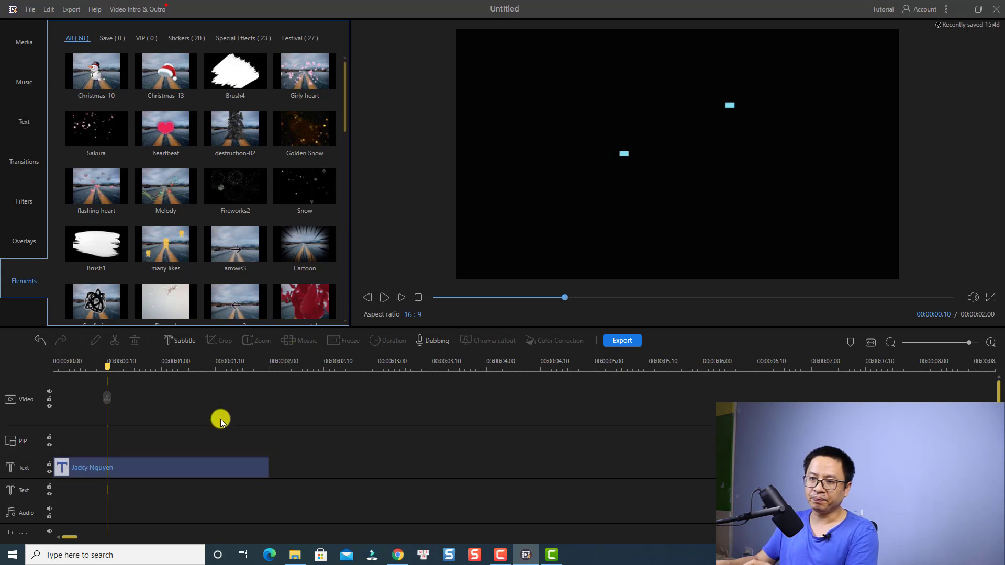
# Step: Import all six MVI video files from the 2021_10_11 folder into the project's local media library
pyautogui.click(19, 40)
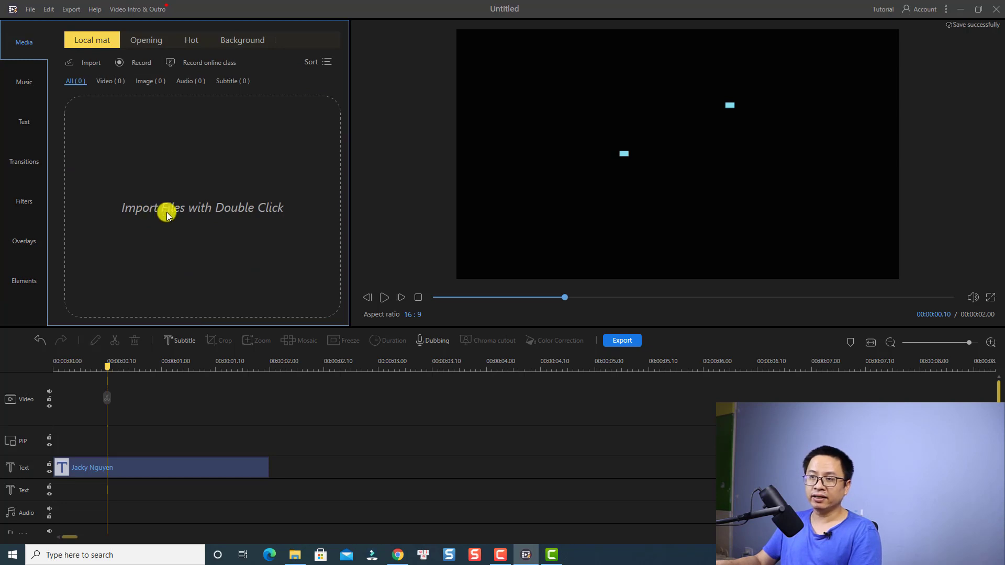
pyautogui.click(294, 556)
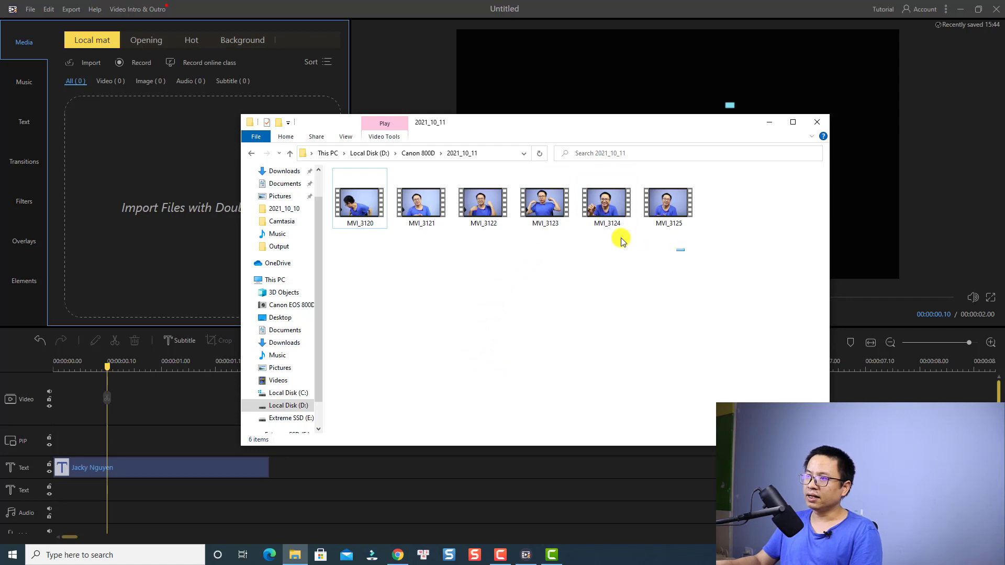
pyautogui.hotkey('ctrl', 'a')
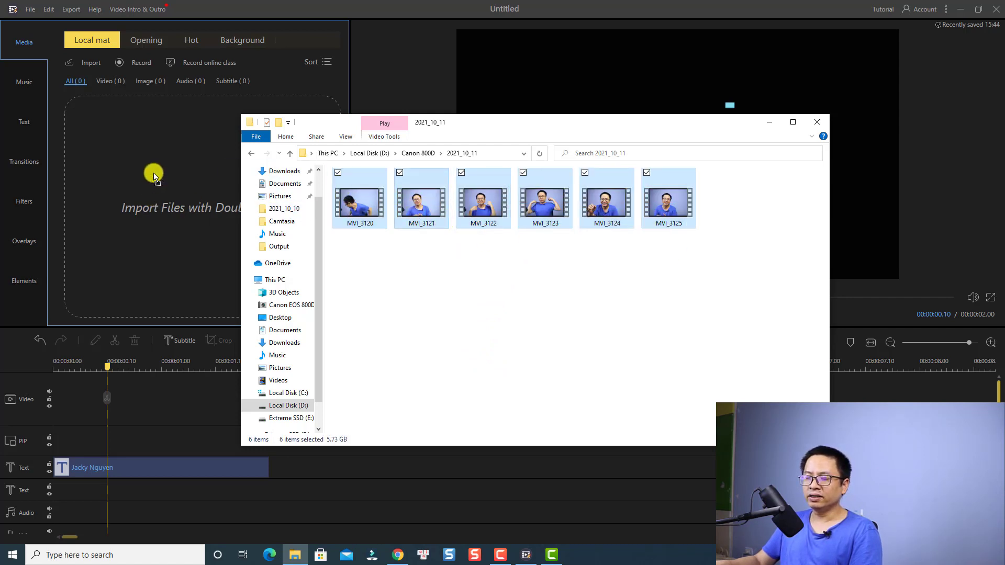
pyautogui.moveTo(154, 197); pyautogui.dragTo(154, 197)
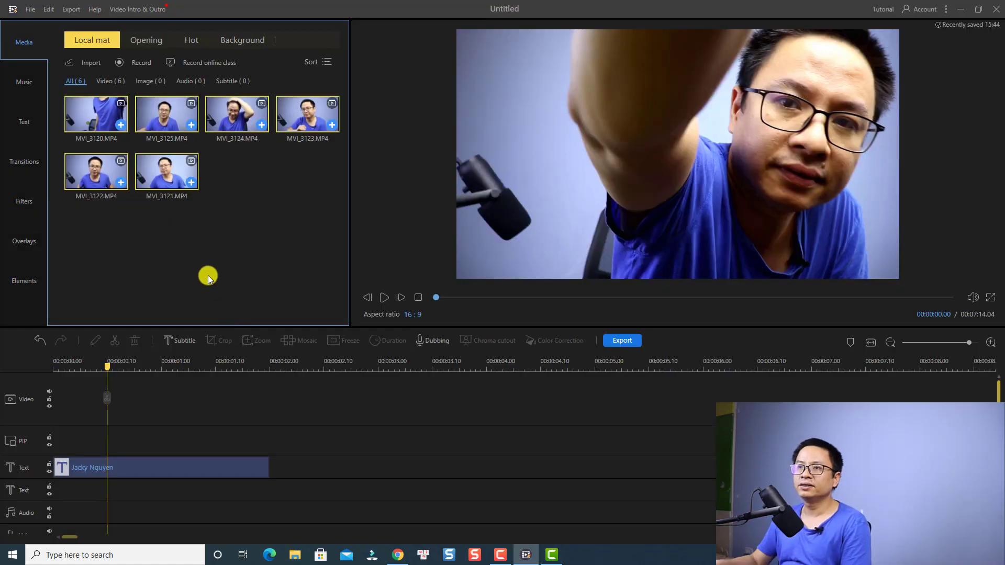
pyautogui.click(209, 262)
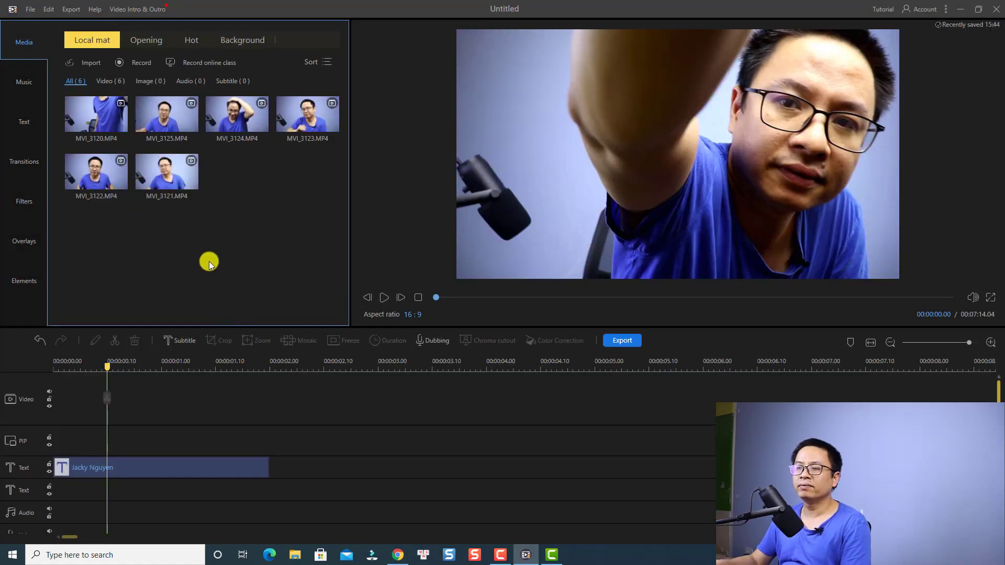
# Step: Preview MVI_3125.MP4 for a few seconds and add it to the video track
pyautogui.click(166, 120)
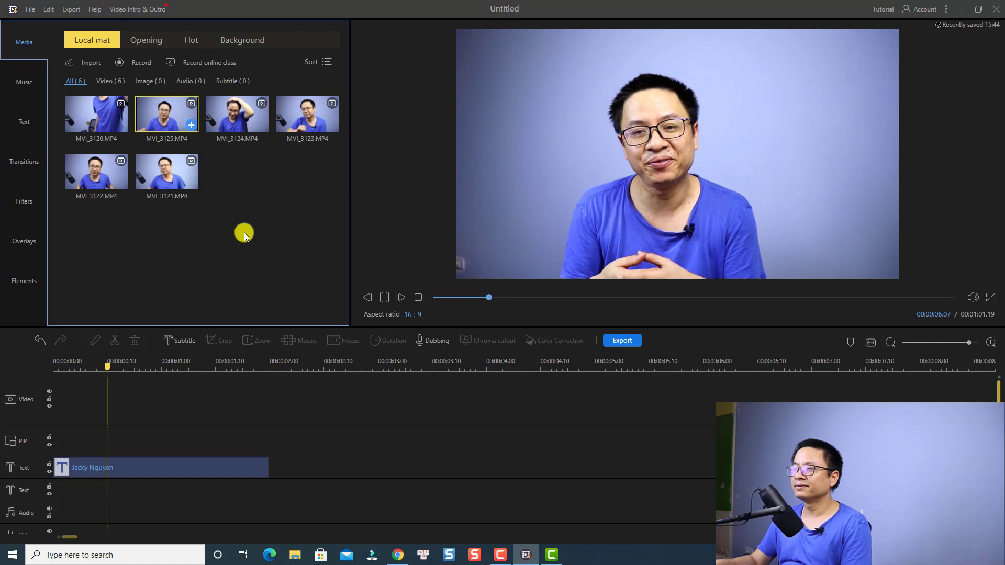
pyautogui.press('space')
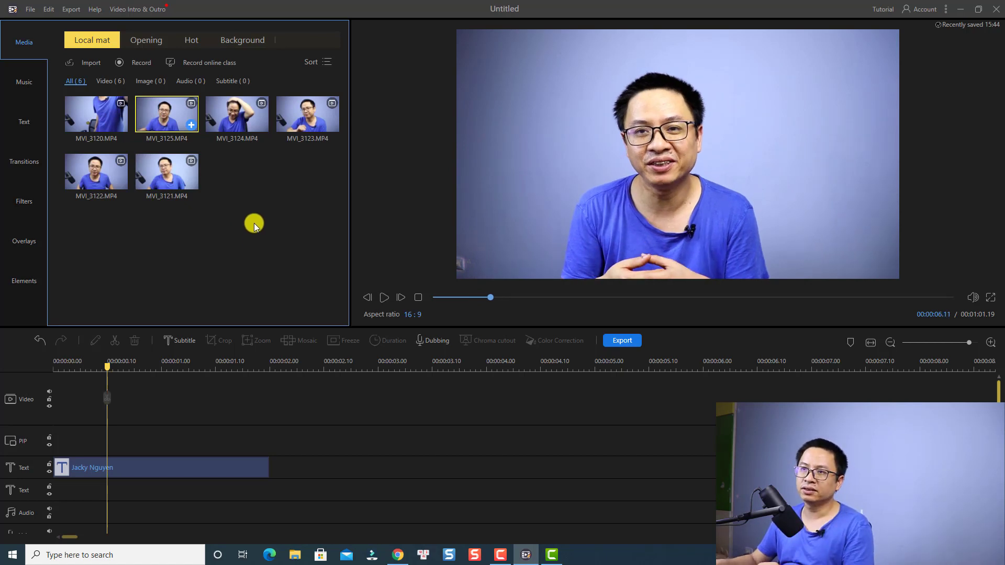
pyautogui.click(190, 131)
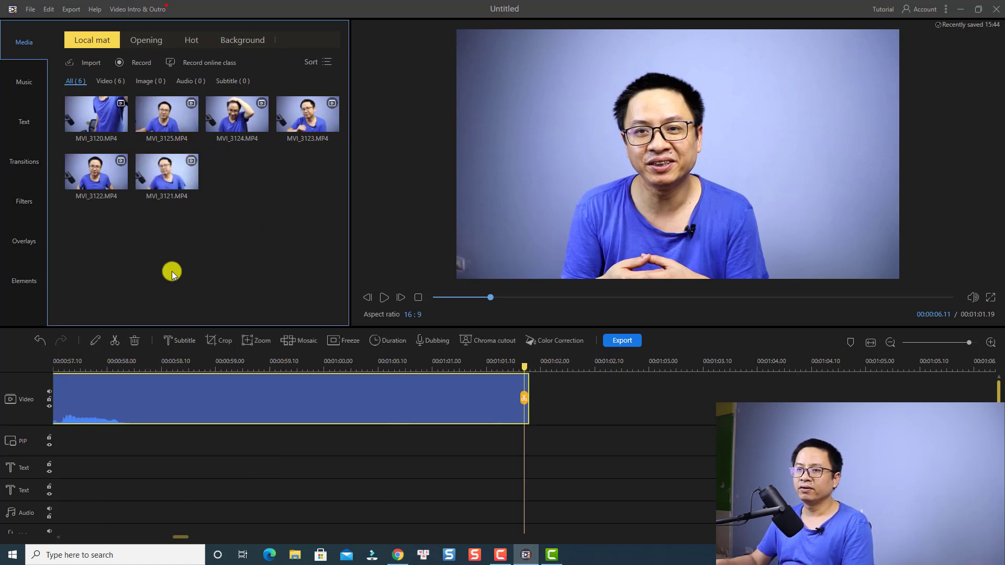
pyautogui.click(162, 383)
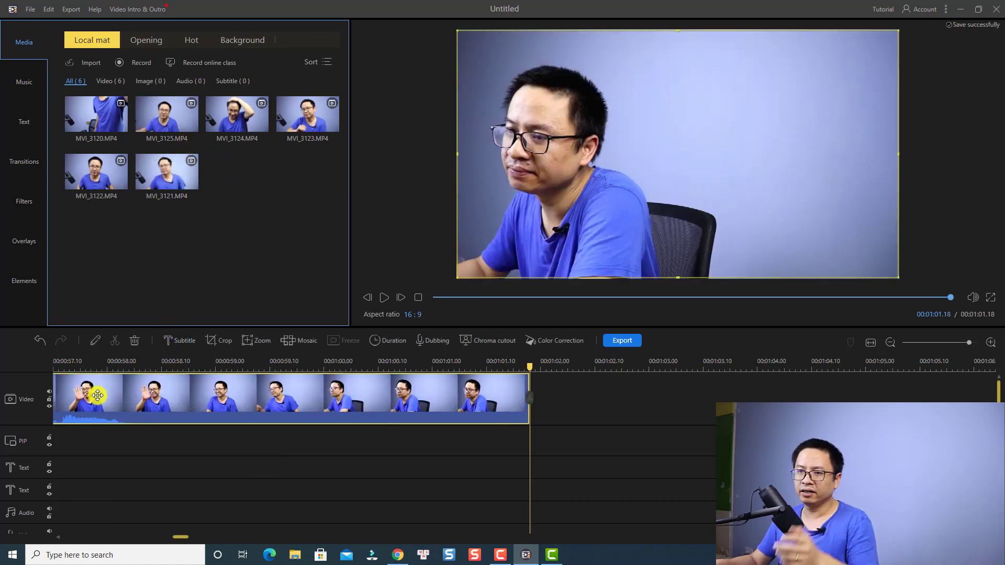
# Step: Split the MVI_3125 clip at 00:00:04.17 and delete the part before the cut
pyautogui.click(62, 365)
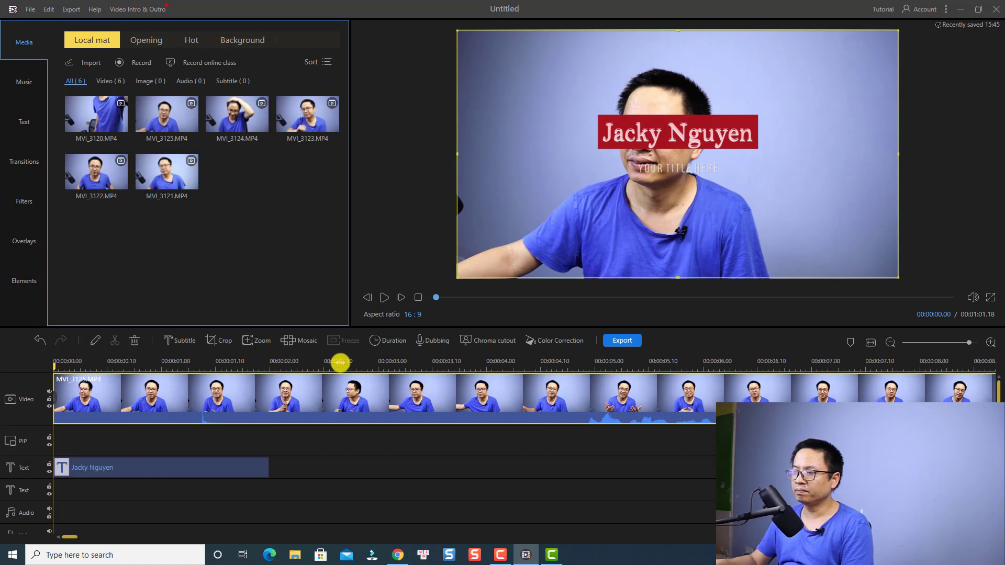
pyautogui.click(579, 365)
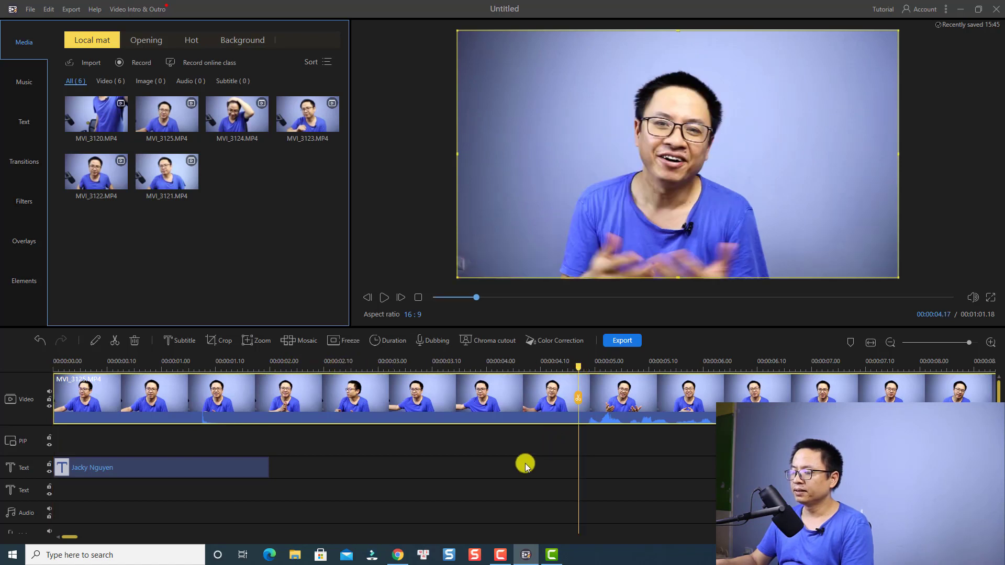
pyautogui.click(579, 403)
pyautogui.scroll(-1, 470, 460)
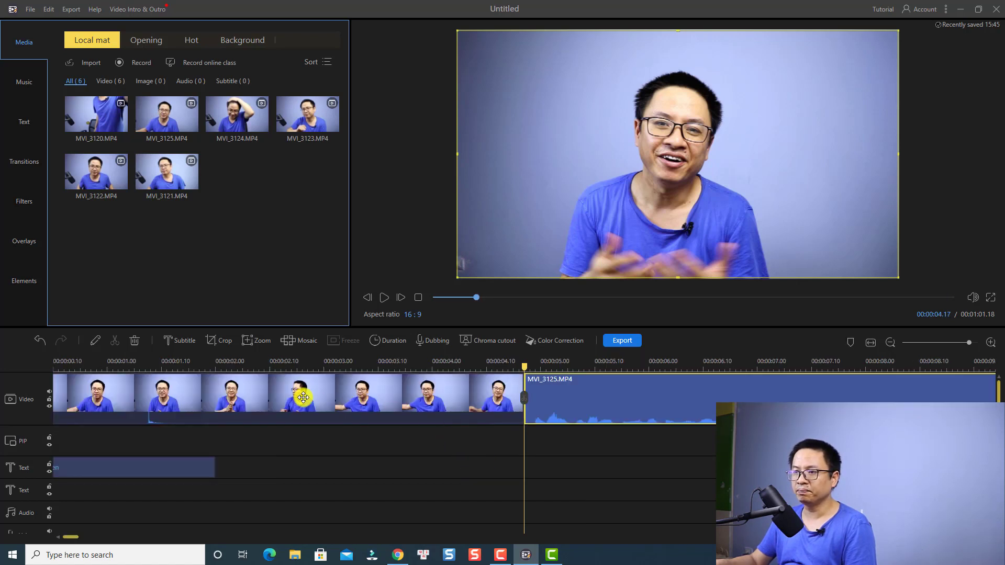
pyautogui.click(300, 396)
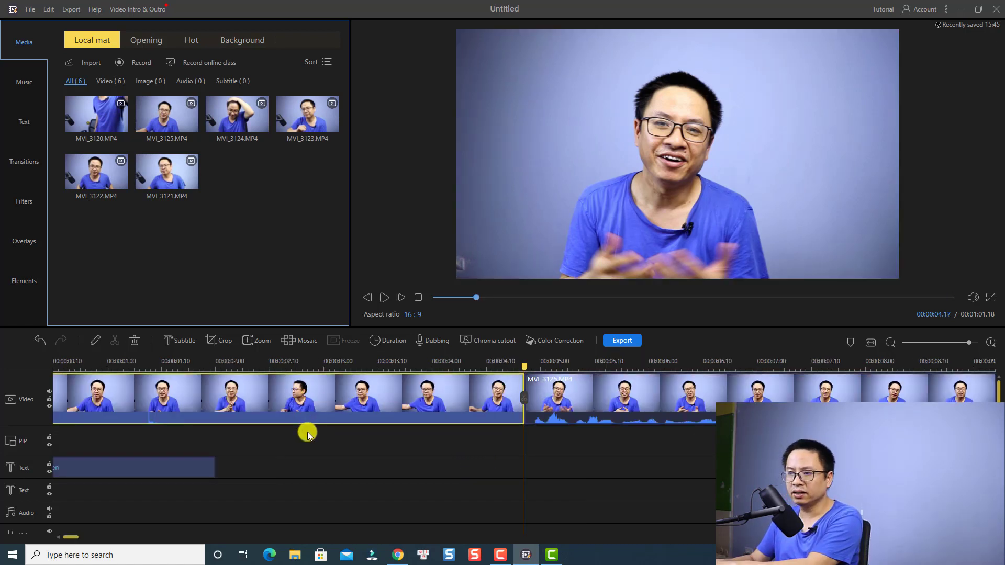
pyautogui.press('Delete')
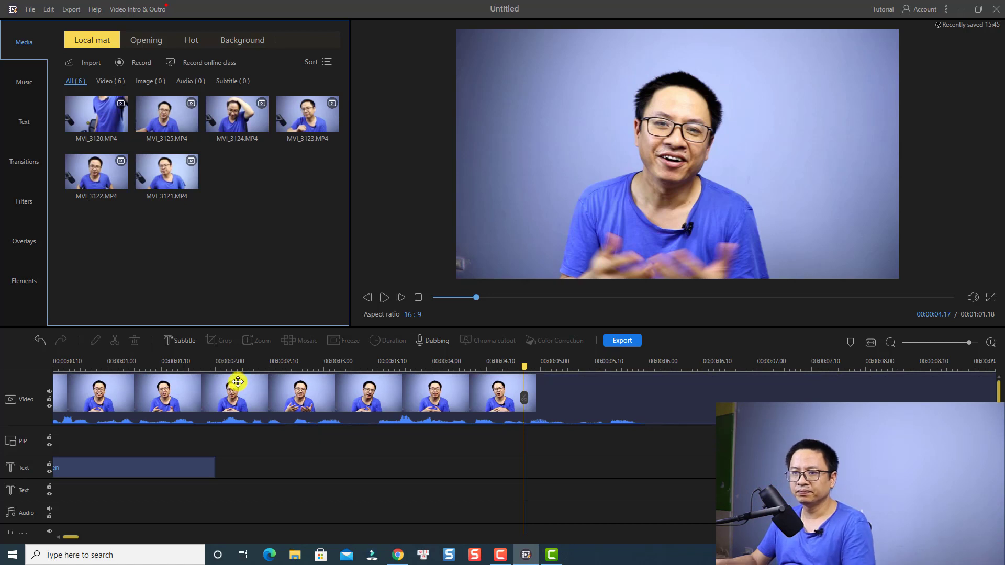
# Step: Play the opening seconds of the cut video together with its title to check the new beginning
pyautogui.click(81, 362)
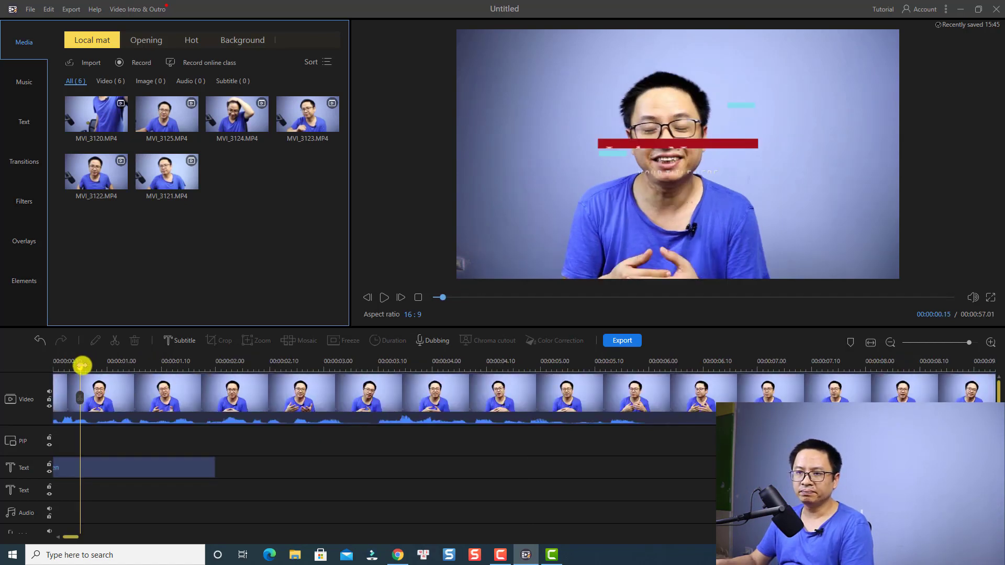
pyautogui.moveTo(81, 365); pyautogui.dragTo(23, 370)
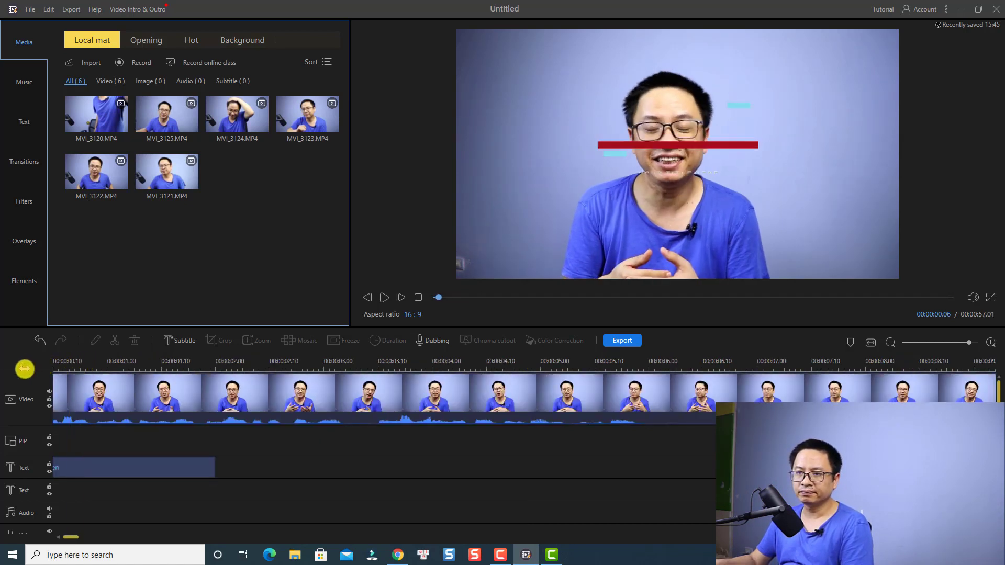
pyautogui.click(864, 344)
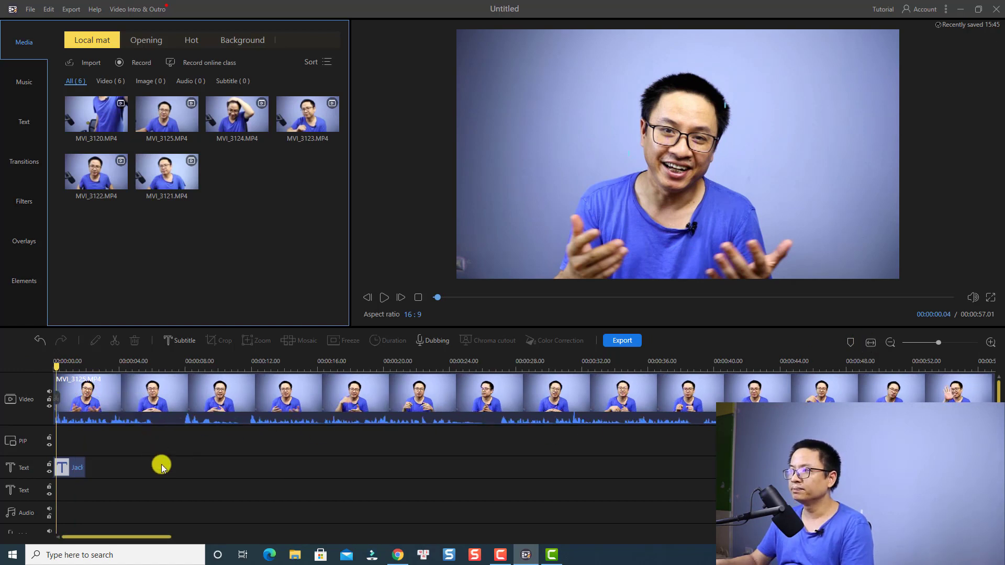
pyautogui.press('space')
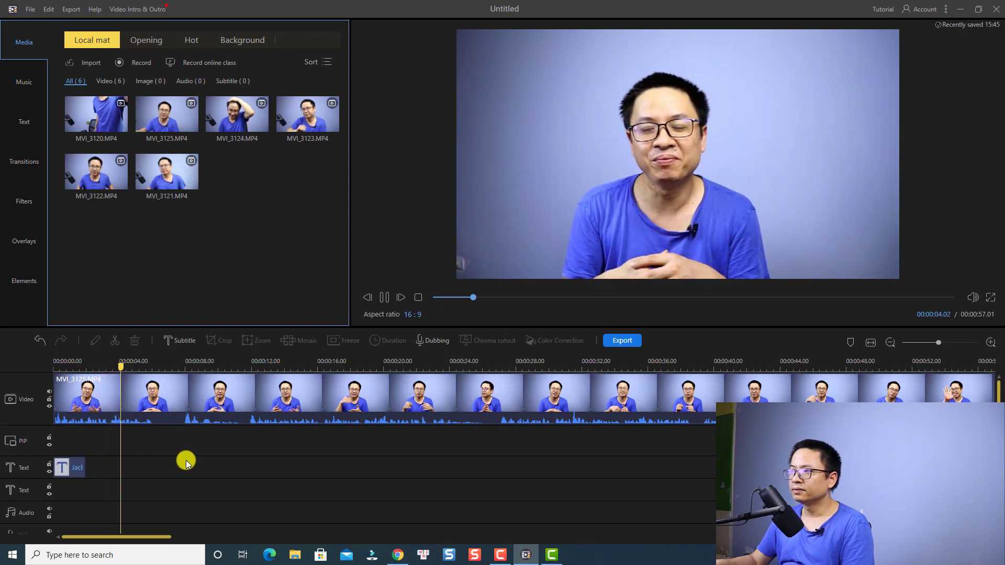
pyautogui.press('space')
# Step: Trim the end of the MVI_3125 clip back so that it lasts about 6 seconds
pyautogui.click(160, 368)
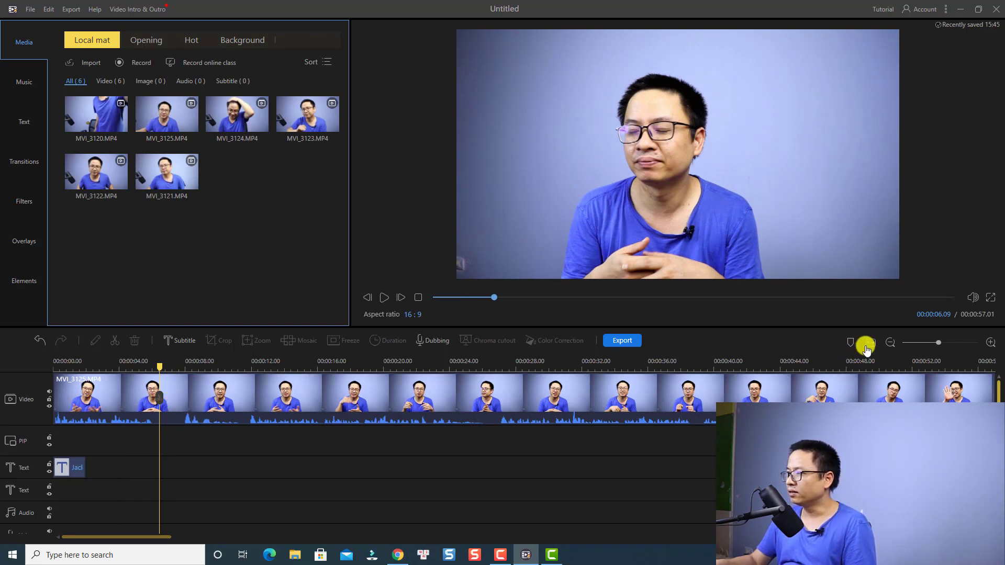
pyautogui.click(987, 400)
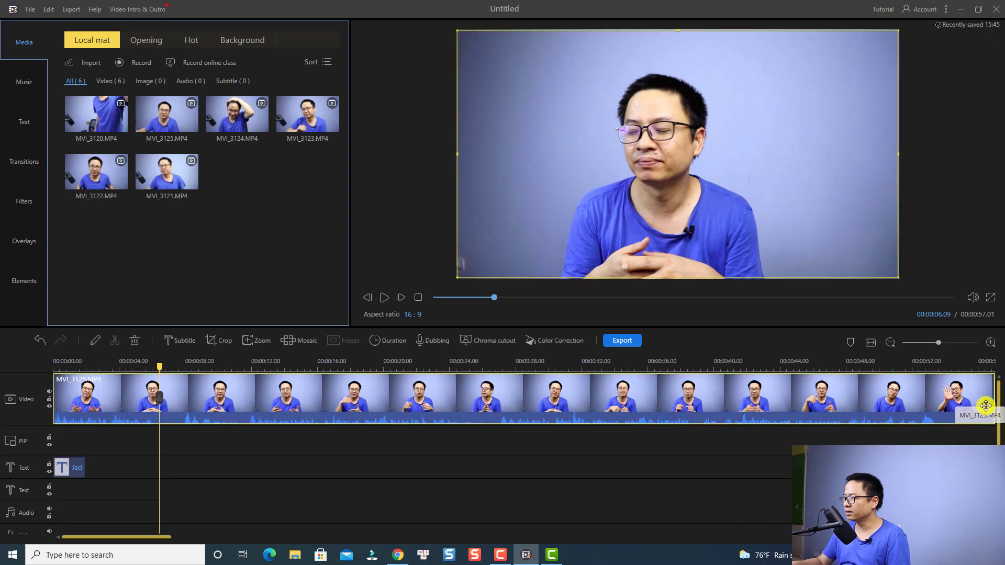
pyautogui.moveTo(978, 401); pyautogui.dragTo(156, 418)
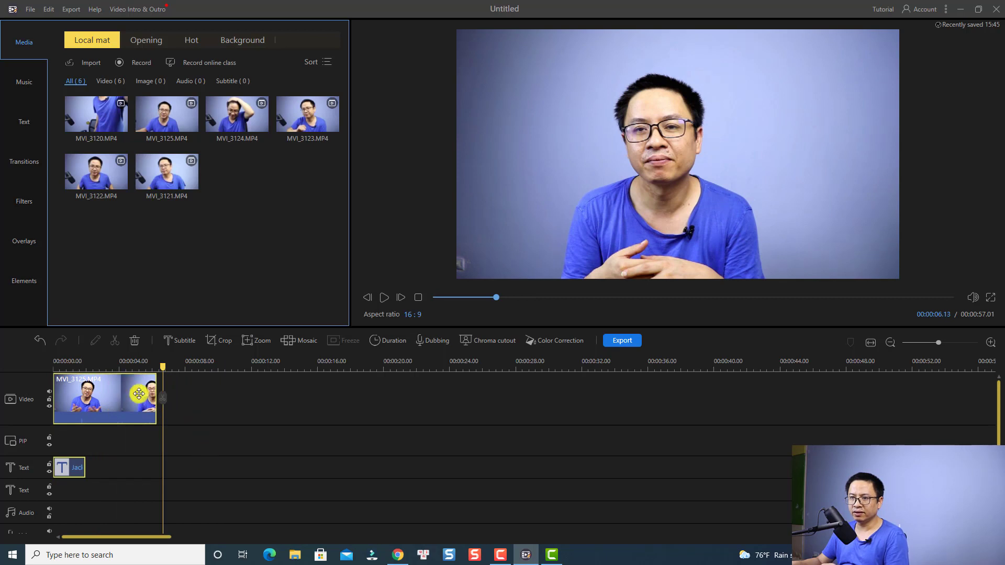
# Step: Play the shortened clip with its title from the start and delete the title clip from the text track
pyautogui.click(85, 366)
pyautogui.click(113, 405)
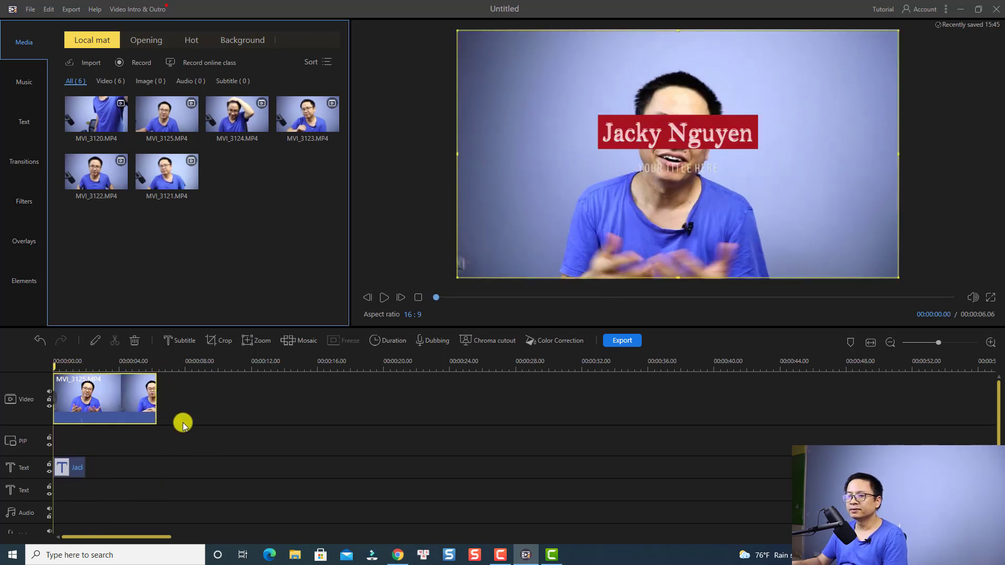
pyautogui.press('space')
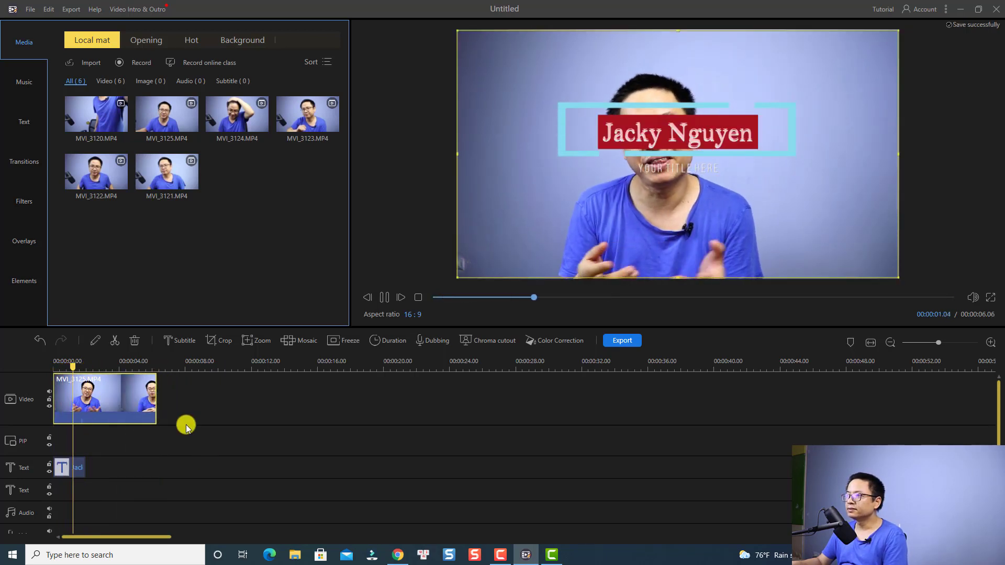
pyautogui.press('space')
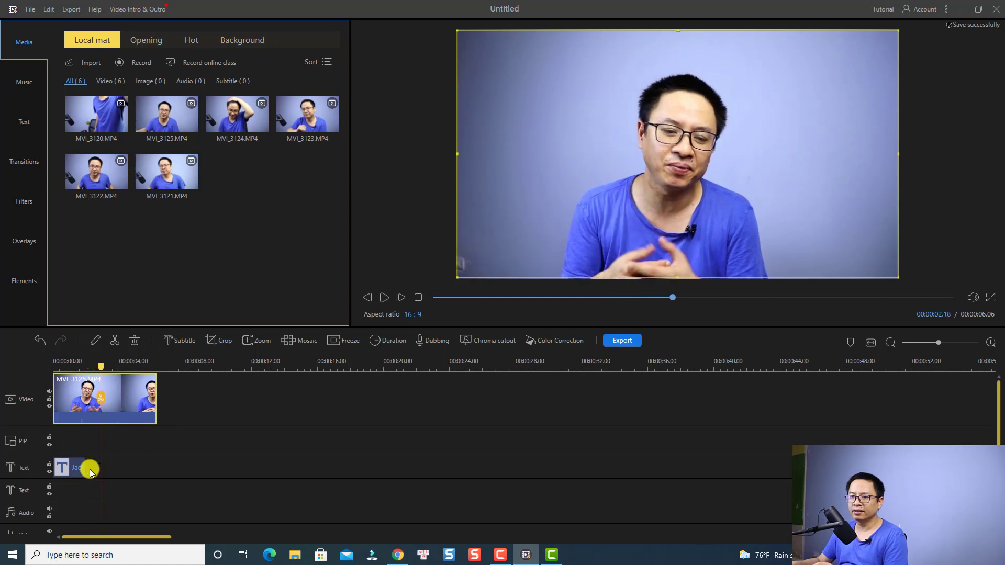
pyautogui.click(80, 471)
pyautogui.press('Delete')
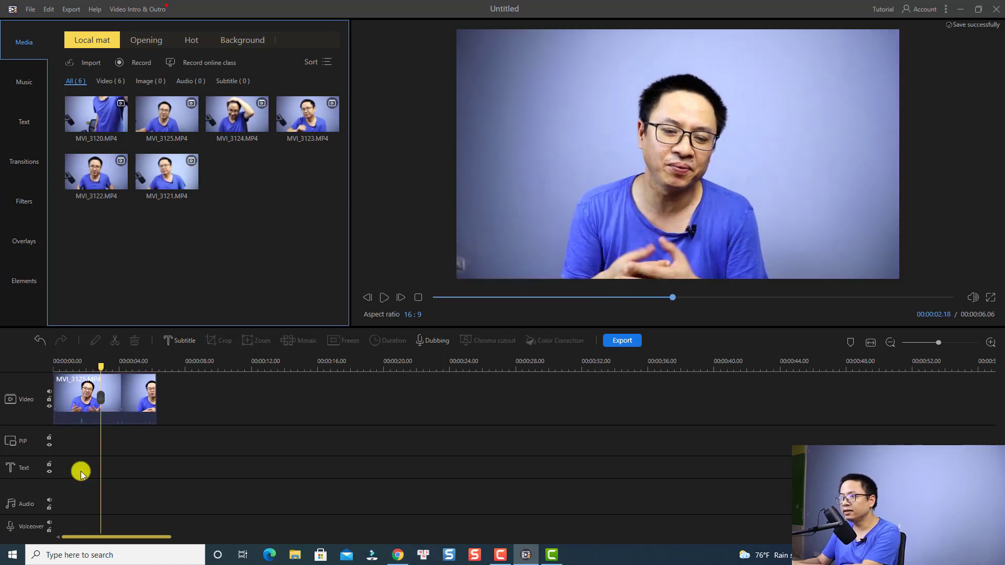
# Step: Open the MVI_3125 clip's video settings, slow its speed to 0.5x and turn on Reverse
pyautogui.click(128, 406)
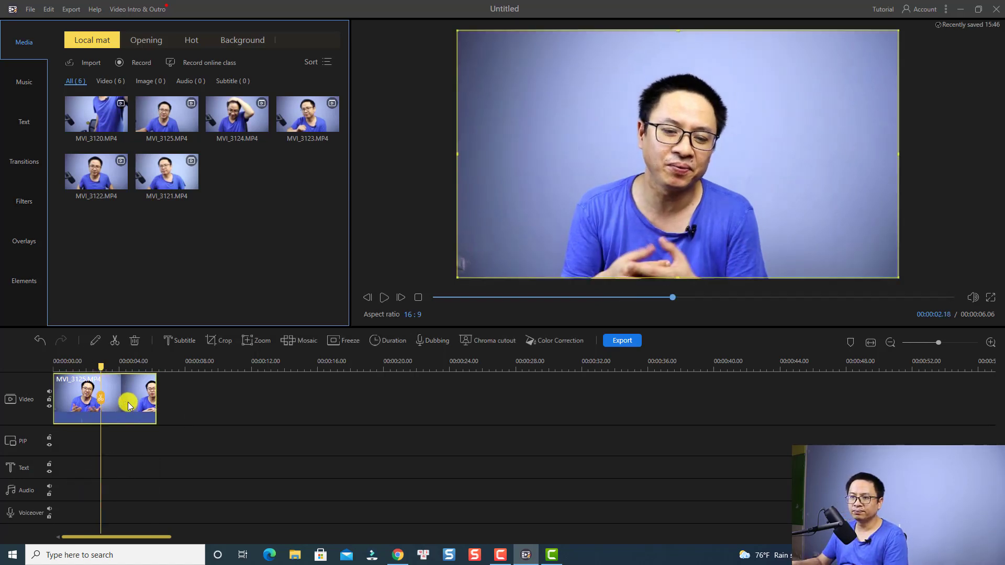
pyautogui.click(78, 370)
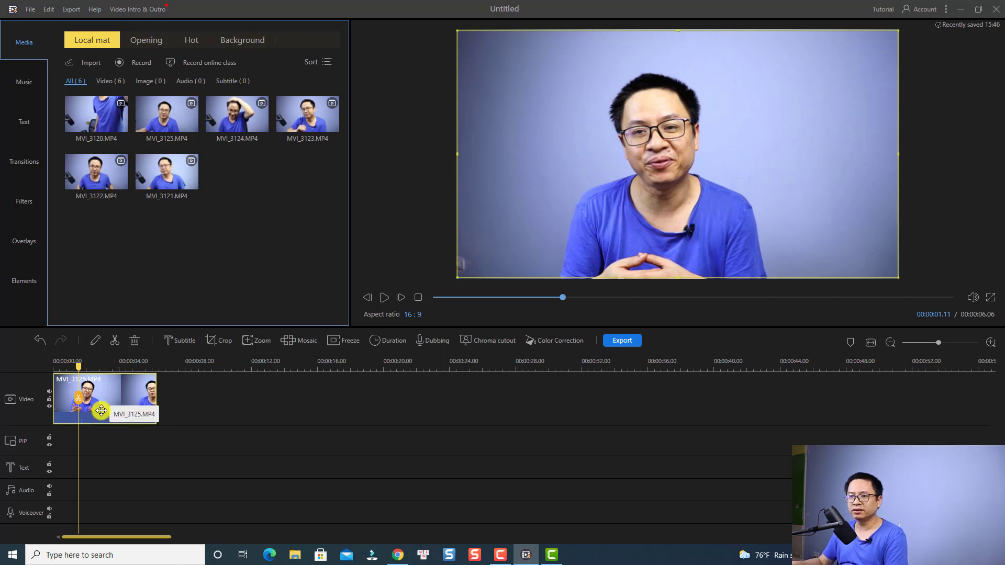
pyautogui.click(97, 341)
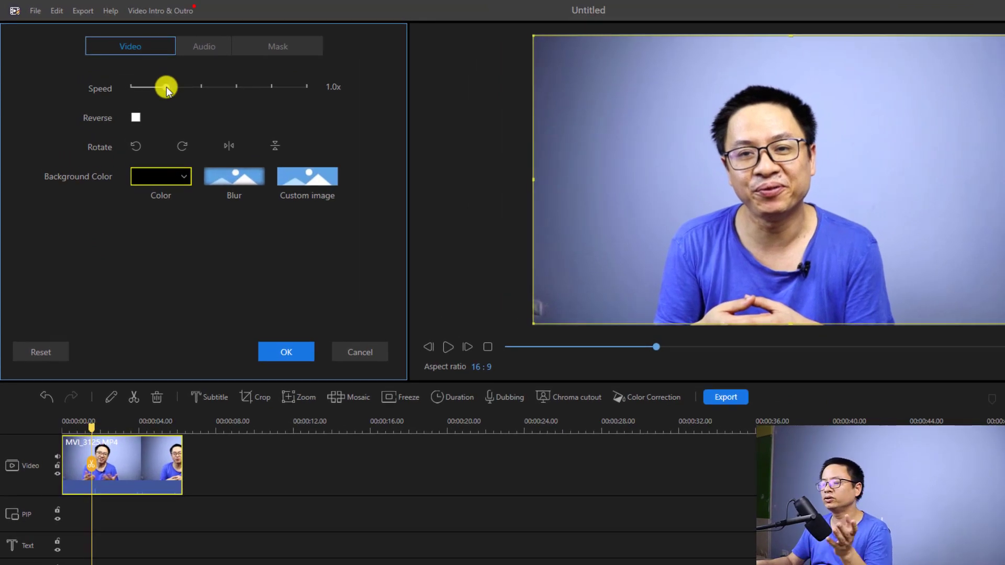
pyautogui.moveTo(168, 92); pyautogui.dragTo(152, 90)
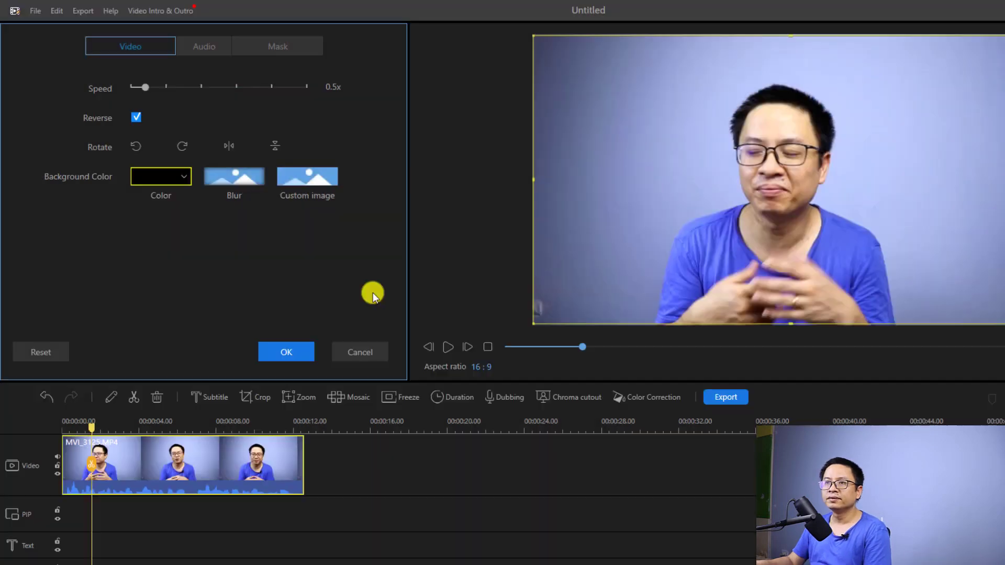
# Step: Play the slowed, reversed clip from the start to check the effect
pyautogui.click(69, 427)
pyautogui.press('space')
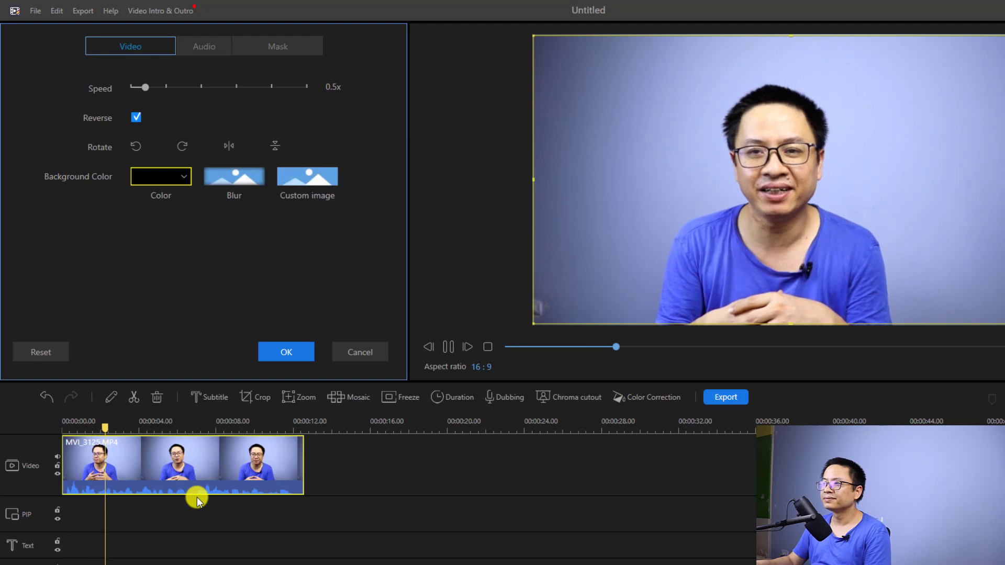
pyautogui.press('space')
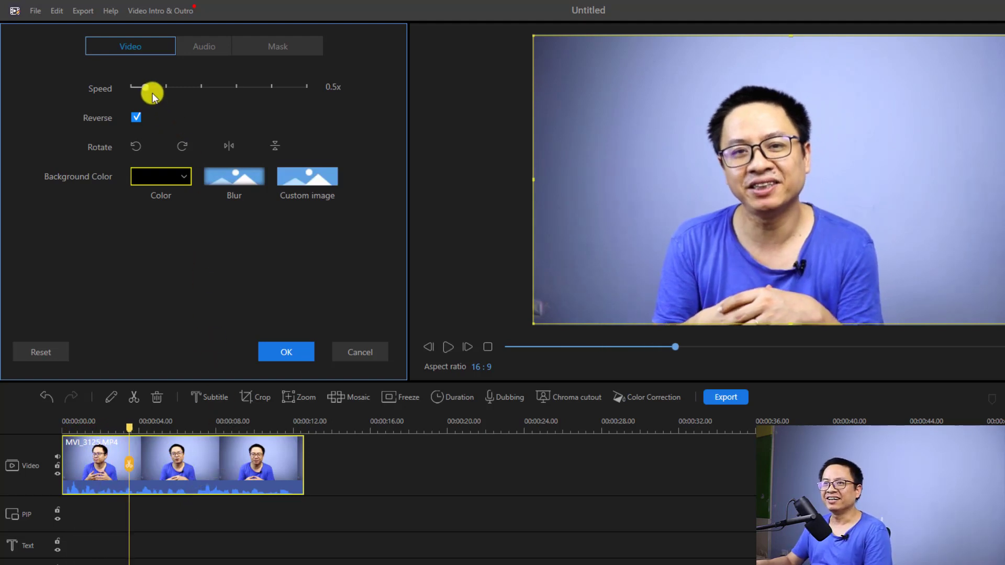
# Step: Set the MVI_3125 clip's speed to 1.0x
pyautogui.moveTo(146, 92); pyautogui.dragTo(166, 90)
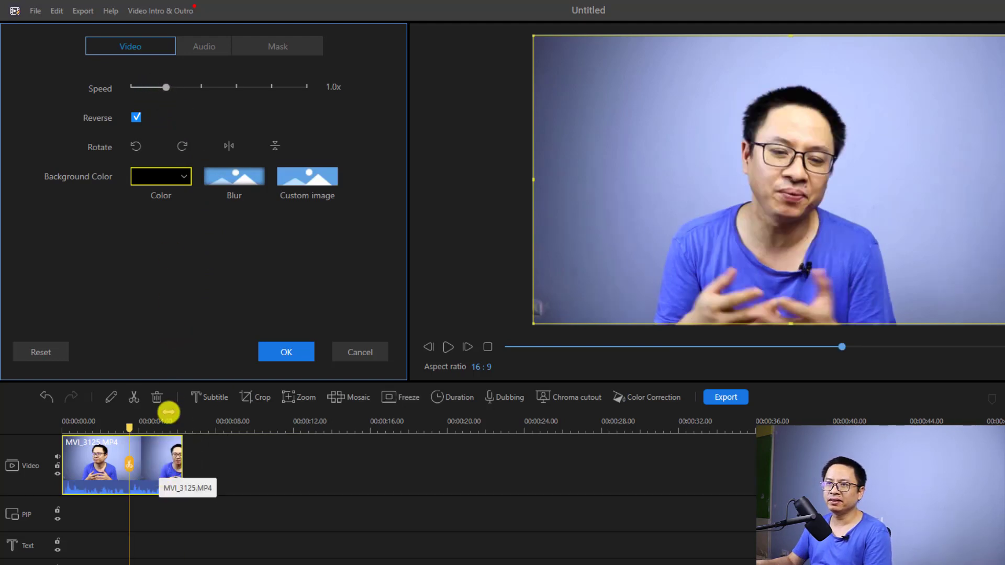
# Step: Try rotating the clip 90° one way and back, and flip it horizontally and back
pyautogui.click(136, 147)
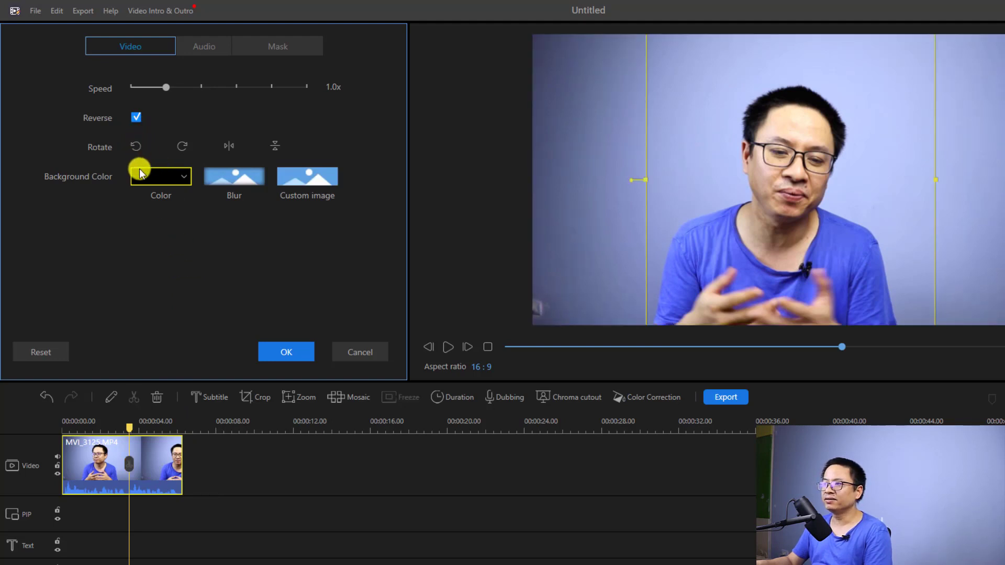
pyautogui.click(178, 147)
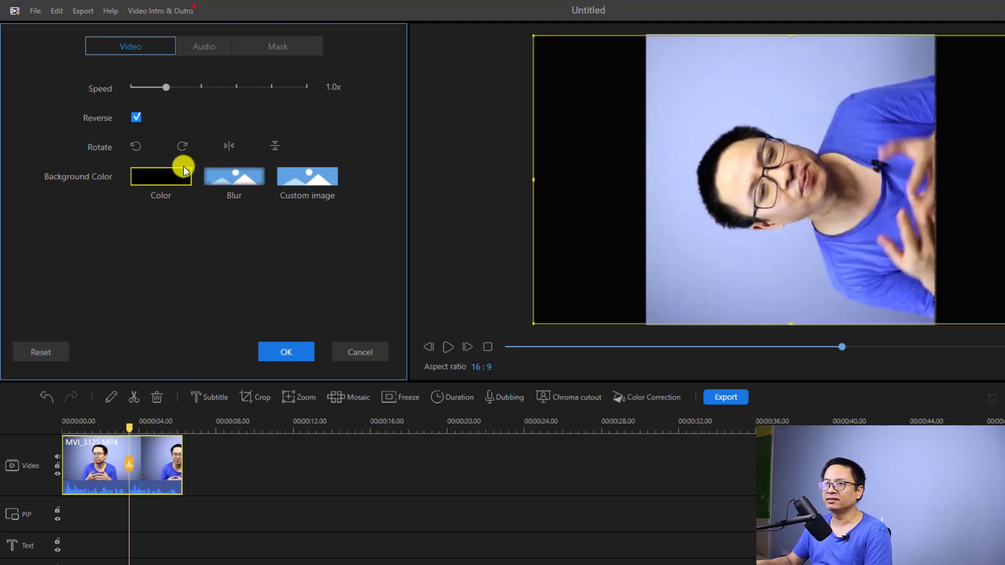
pyautogui.click(228, 148)
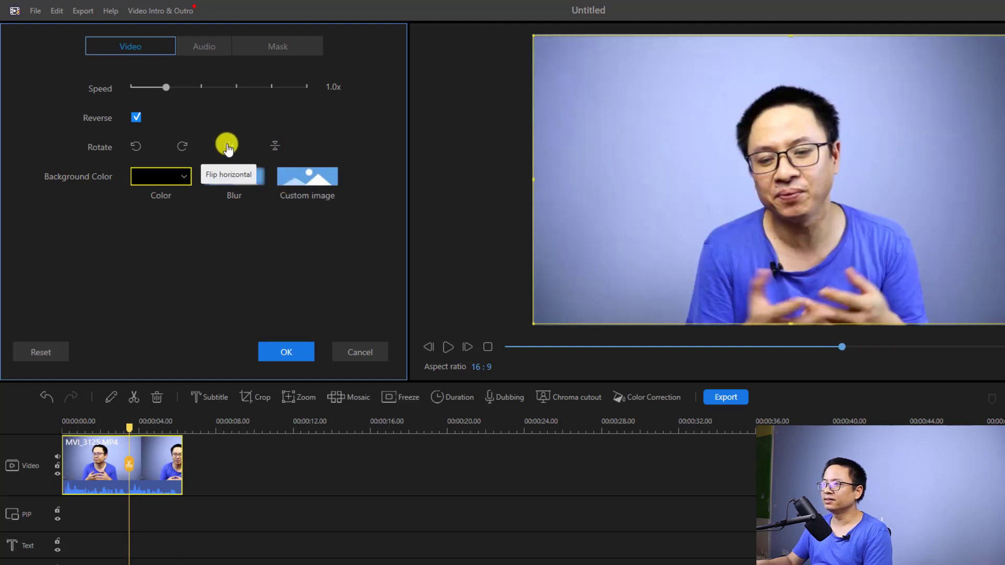
pyautogui.click(225, 149)
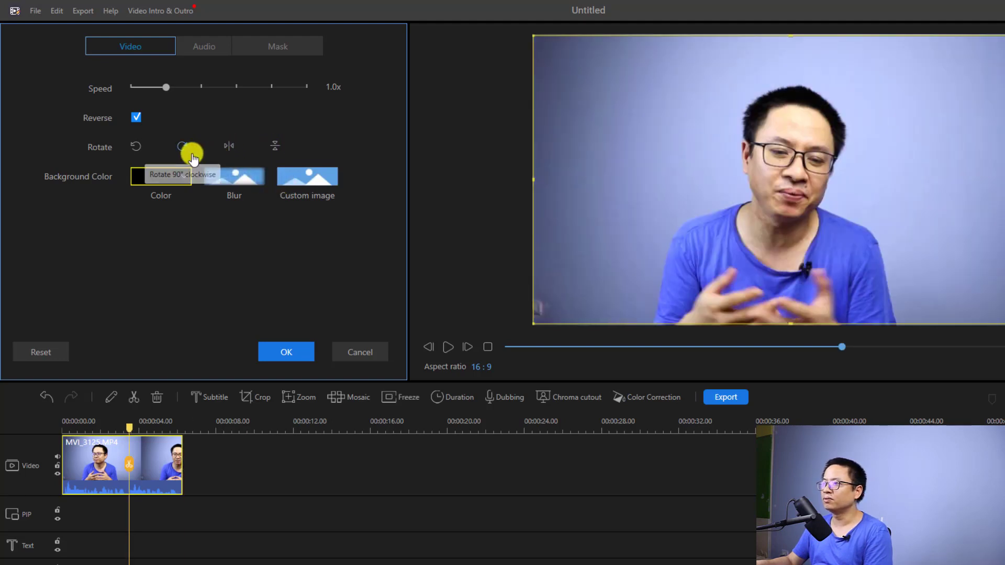
# Step: Apply the clip's video settings and split the clip at about 3 seconds
pyautogui.click(72, 427)
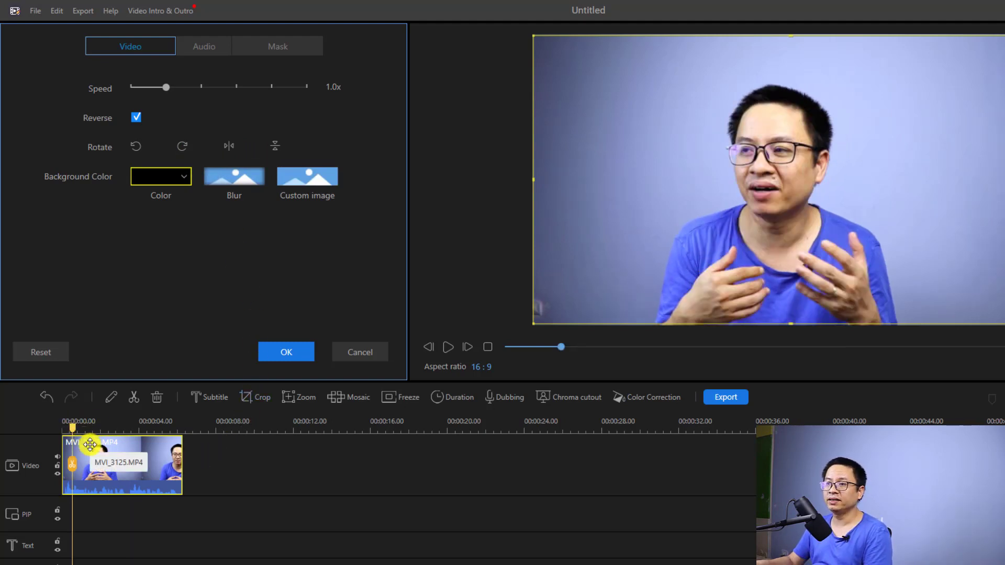
pyautogui.click(268, 350)
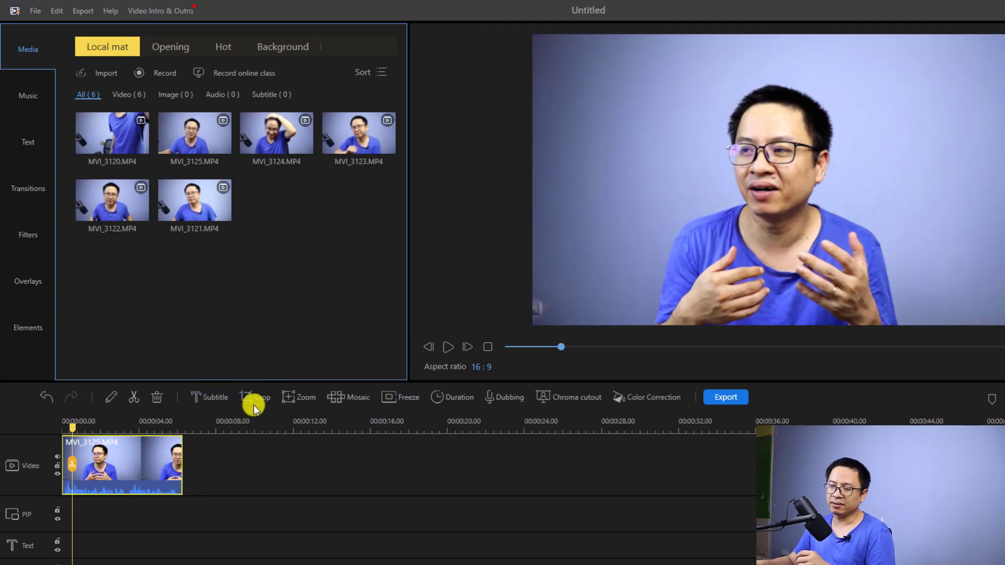
pyautogui.click(122, 425)
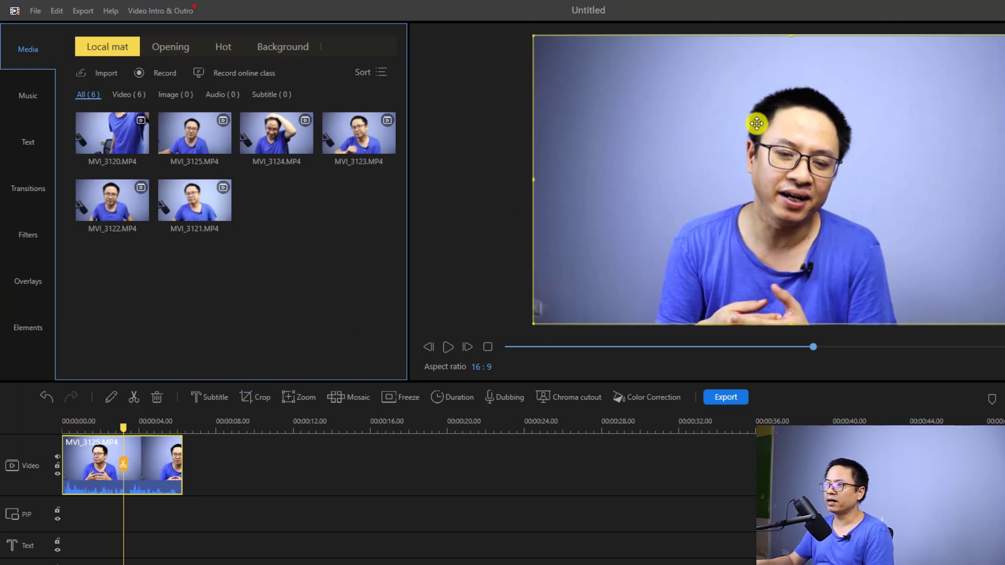
pyautogui.click(123, 464)
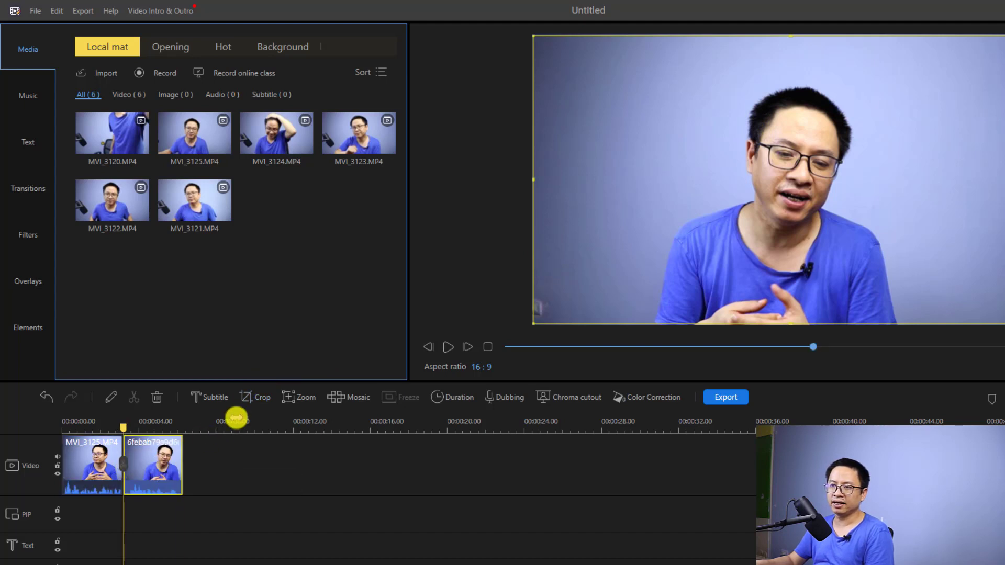
# Step: Crop the second half of the split clip to a tighter frame around the presenter, with Keep aspect ratio turned on
pyautogui.click(244, 397)
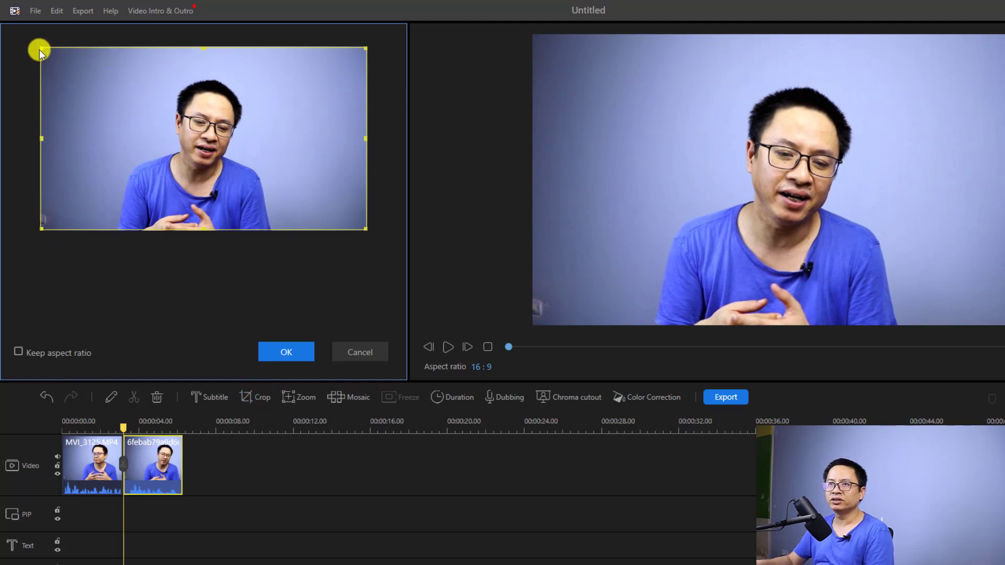
pyautogui.moveTo(40, 48); pyautogui.dragTo(86, 77)
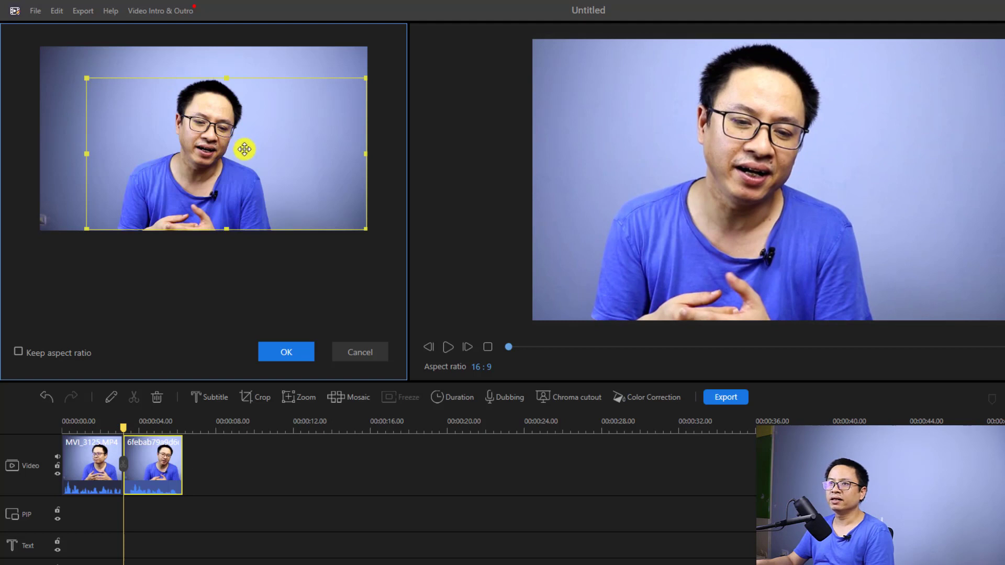
pyautogui.moveTo(244, 148); pyautogui.dragTo(228, 138)
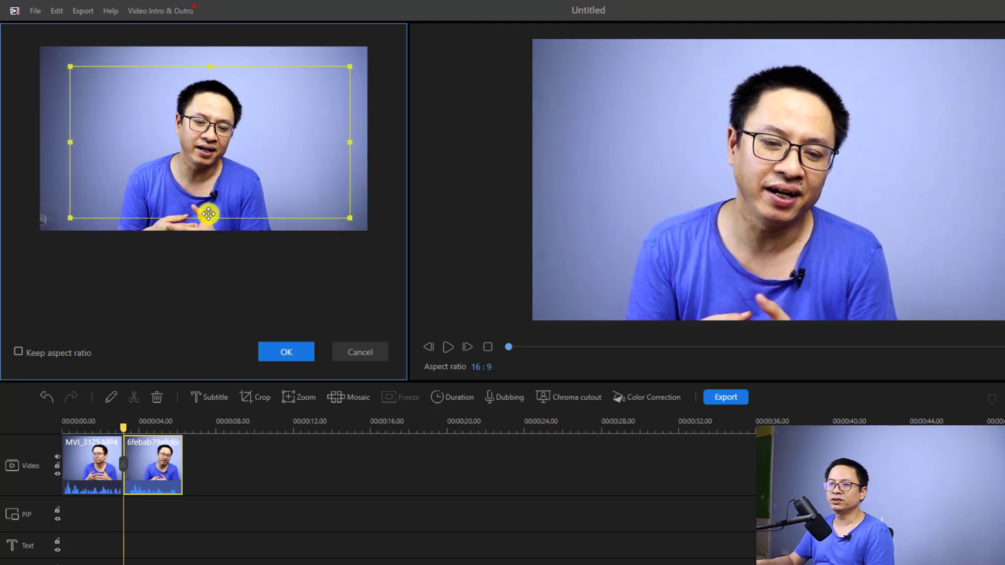
pyautogui.click(20, 354)
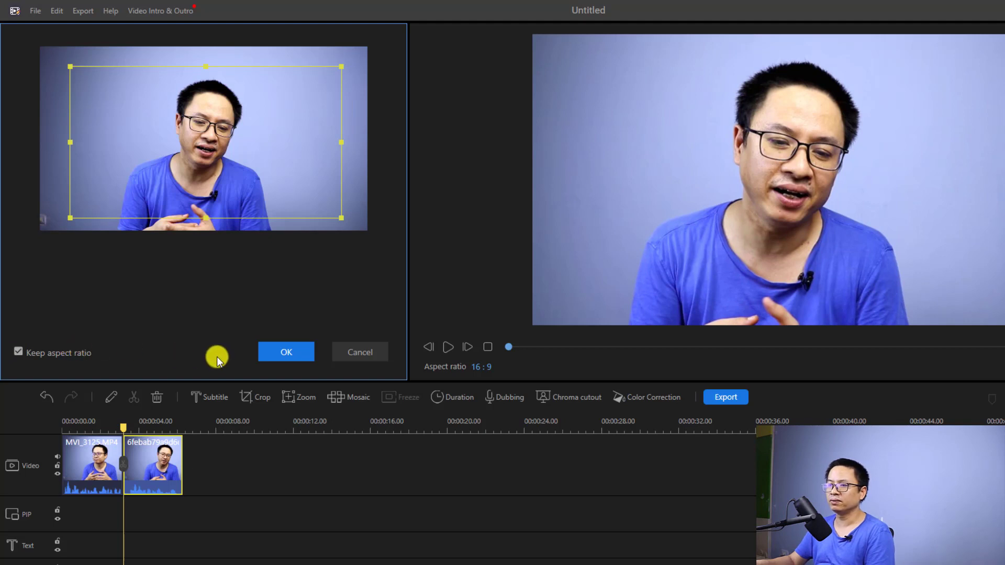
pyautogui.click(284, 356)
# Step: Play the timeline from near the start past the split to check the change in framing
pyautogui.click(234, 471)
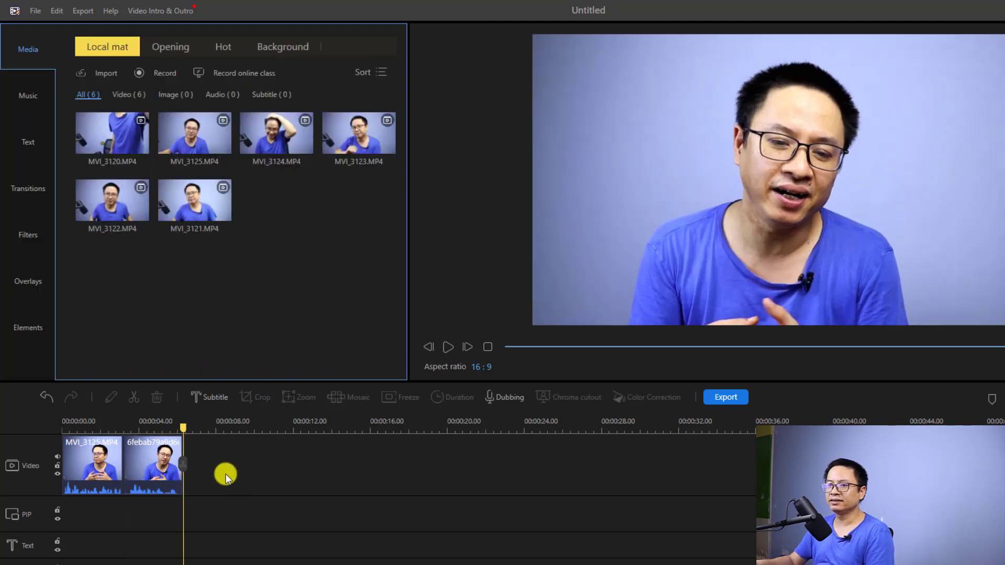
pyautogui.click(68, 425)
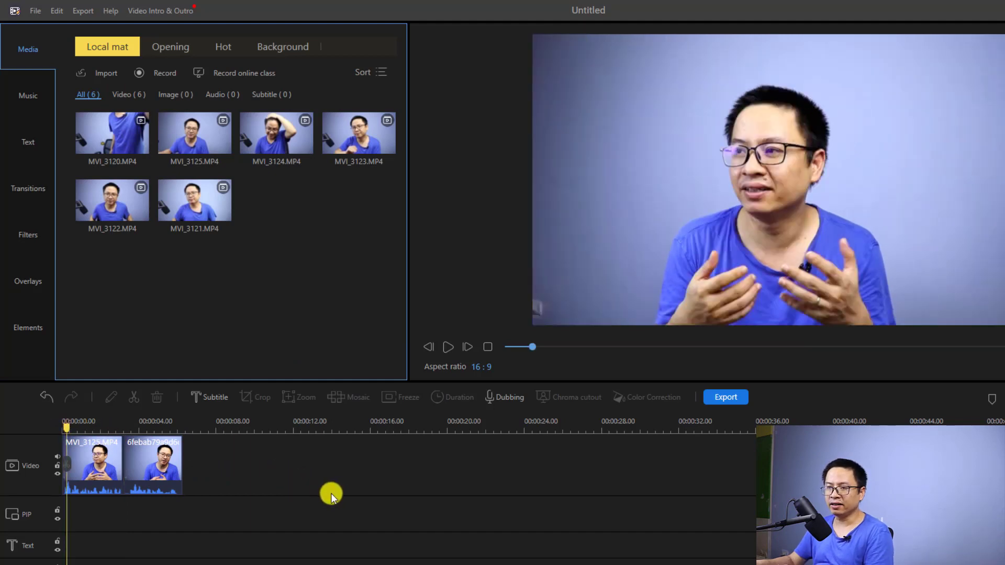
pyautogui.press('space')
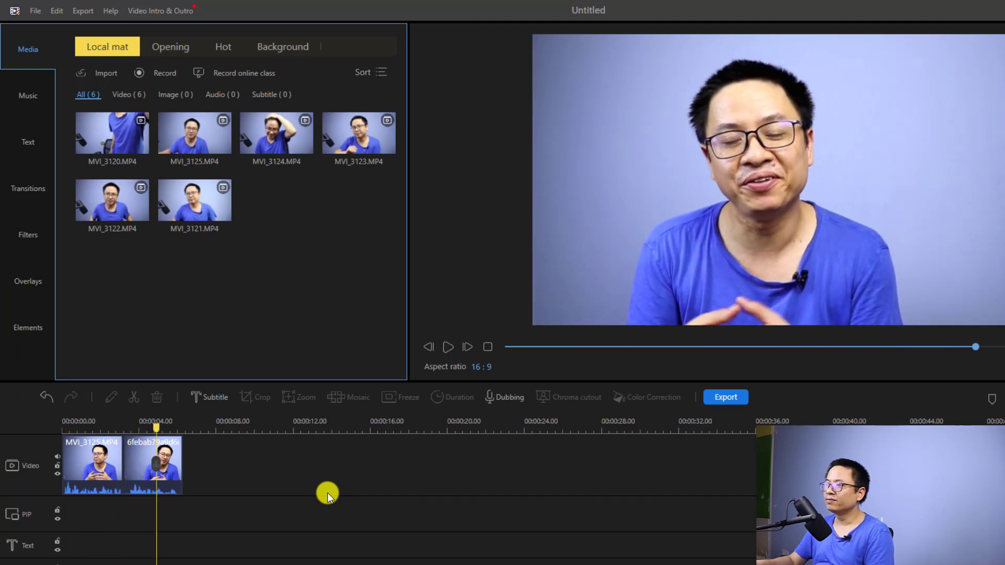
# Step: Apply color correction to the second clip with contrast 26, saturation 35, brightness 3, highlight 2 and shadow 11
pyautogui.click(130, 449)
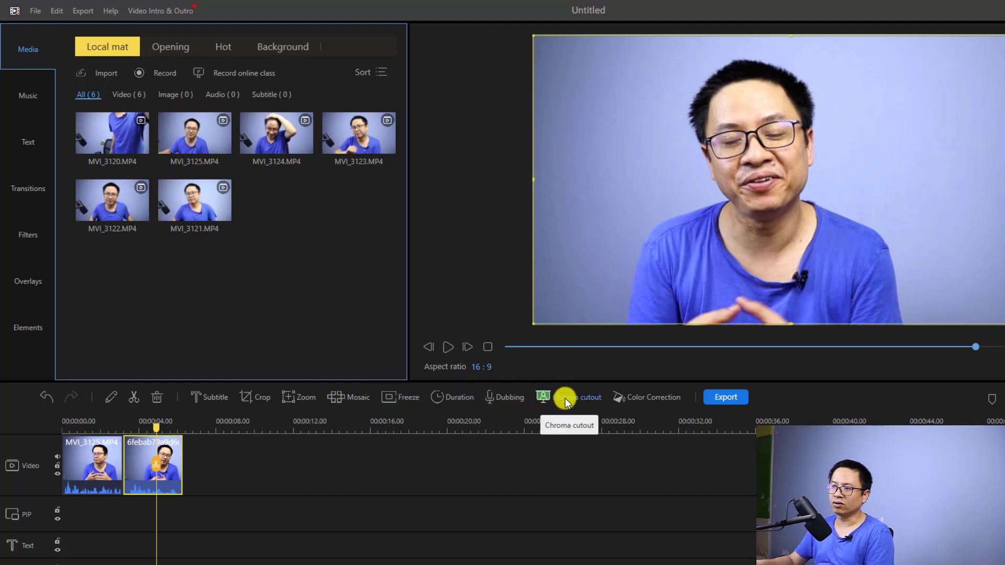
pyautogui.click(620, 402)
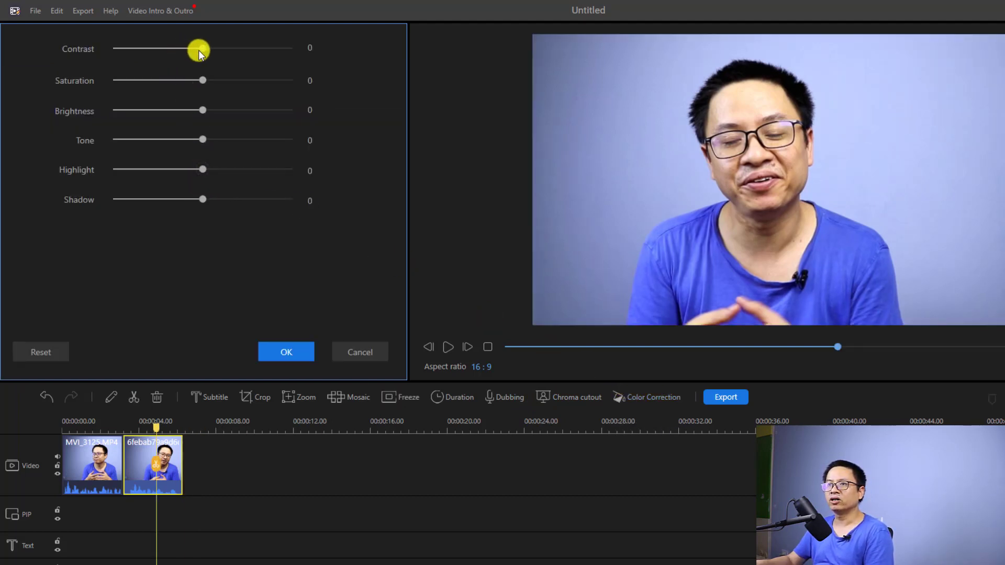
pyautogui.moveTo(202, 49); pyautogui.dragTo(225, 46)
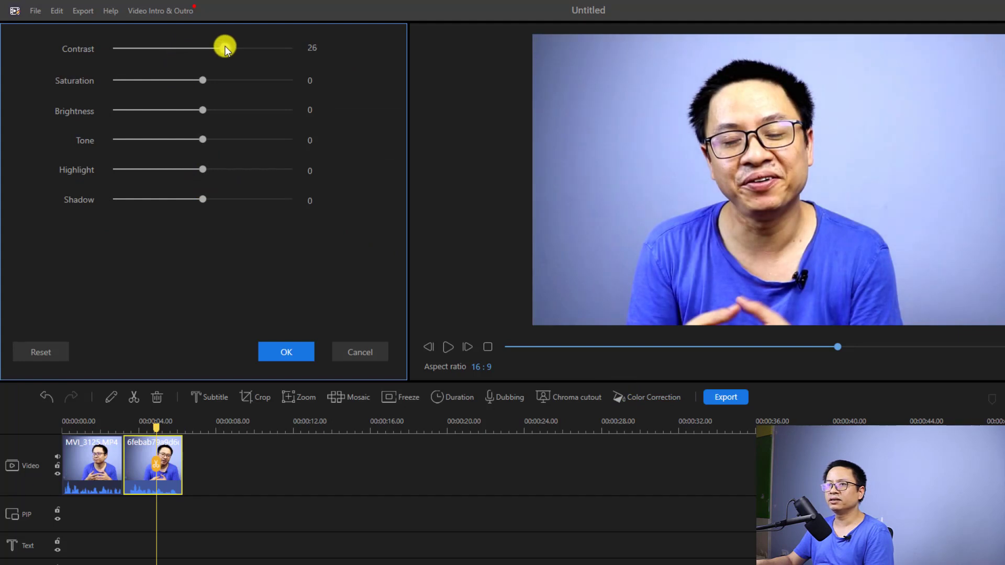
pyautogui.moveTo(203, 81); pyautogui.dragTo(237, 84)
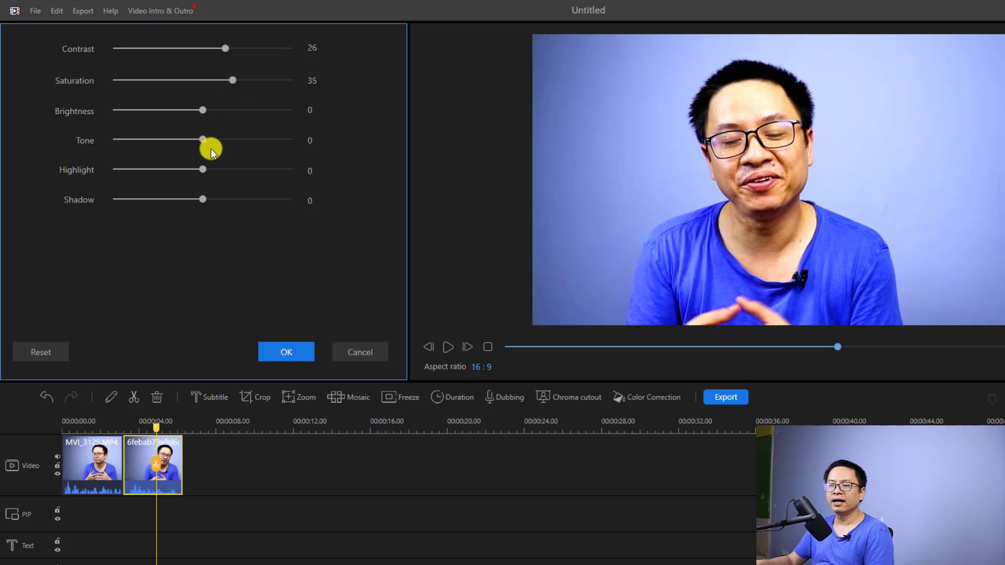
pyautogui.moveTo(205, 112)
pyautogui.mouseDown()
pyautogui.moveTo(227, 115)
pyautogui.moveTo(186, 113)
pyautogui.moveTo(209, 114)
pyautogui.mouseUp()
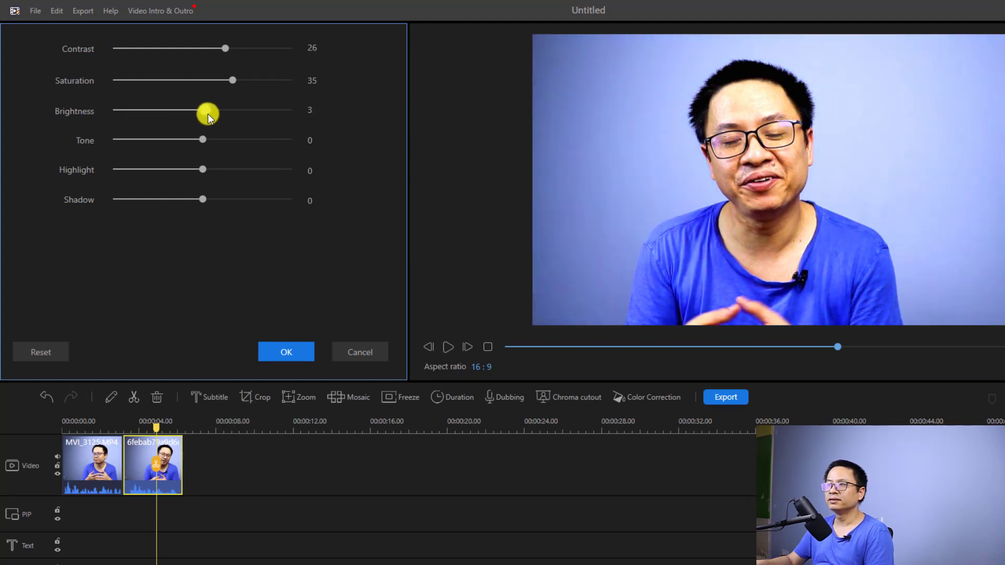
pyautogui.moveTo(204, 168); pyautogui.dragTo(223, 168)
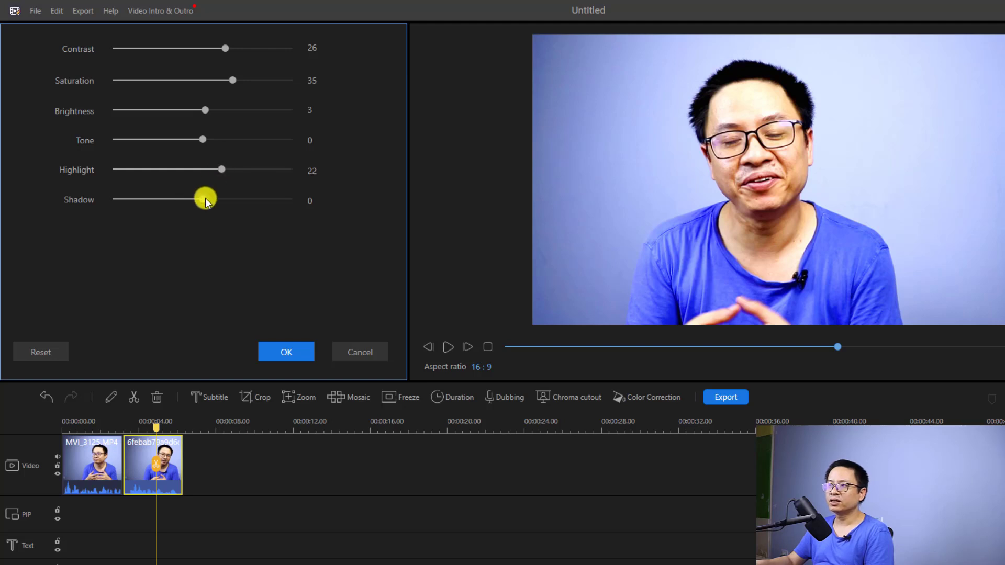
pyautogui.moveTo(194, 199); pyautogui.dragTo(203, 166)
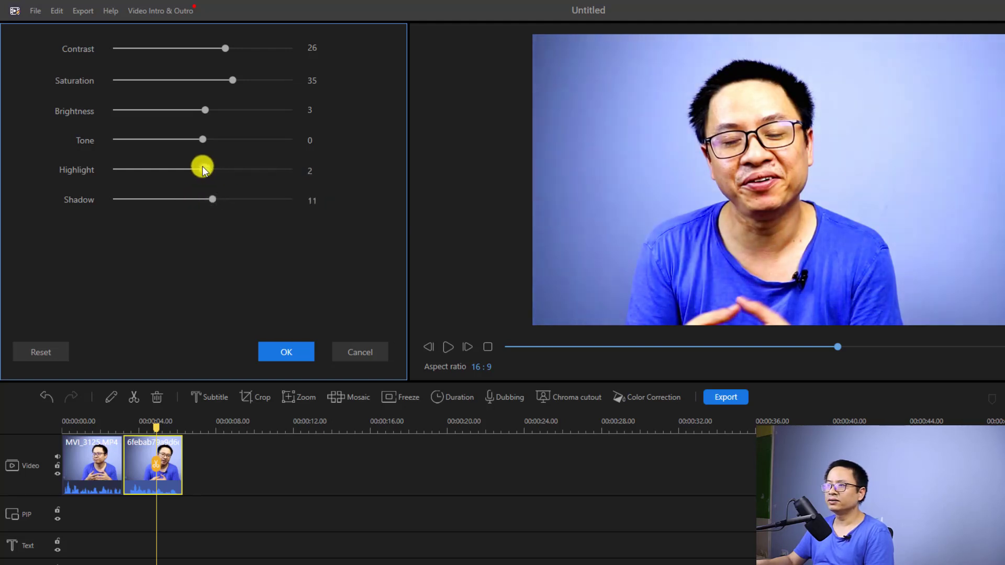
pyautogui.click(282, 348)
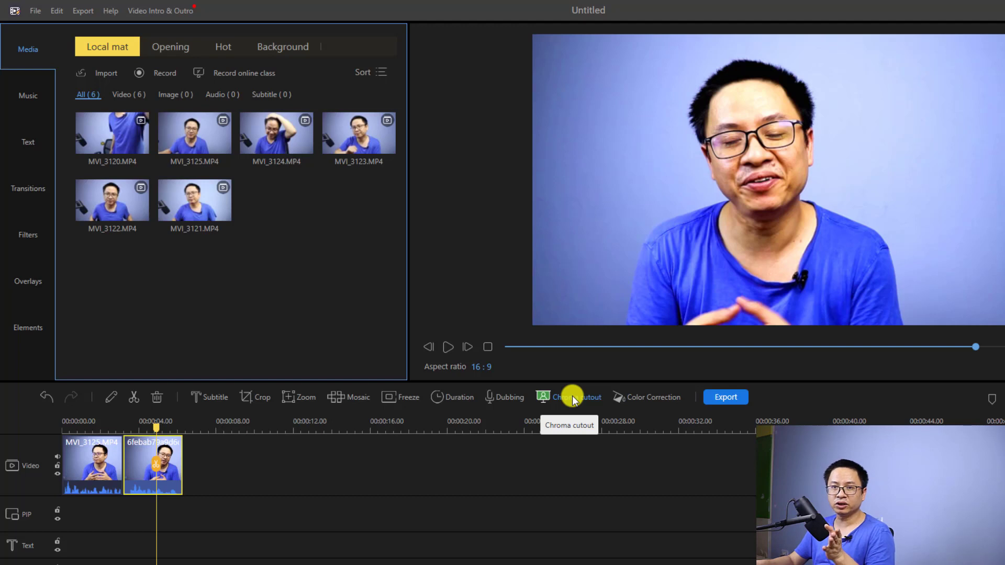
# Step: Import the T-Rex - 82318 green-screen video from the Downloads folder into the media library
pyautogui.click(246, 256)
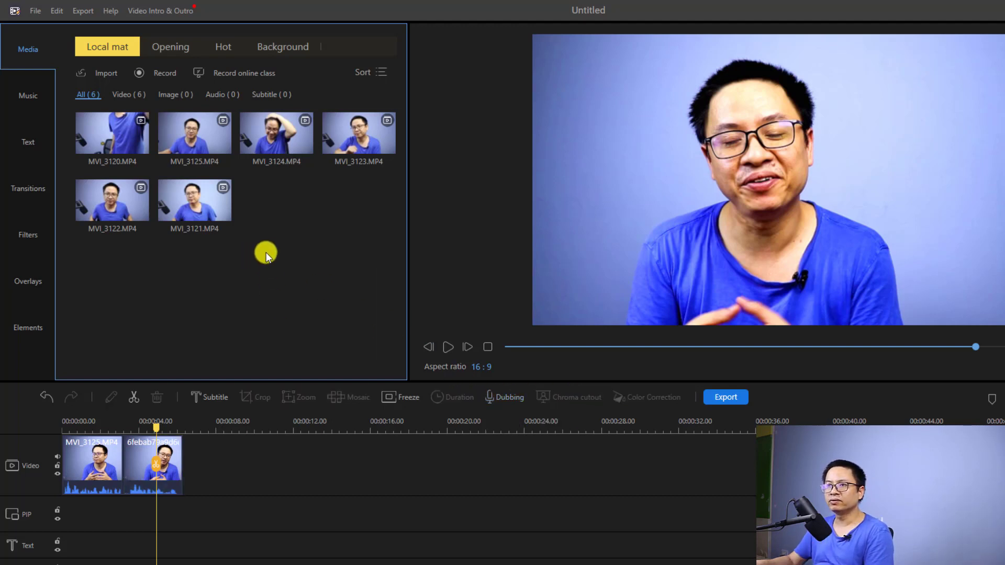
pyautogui.doubleClick(264, 251)
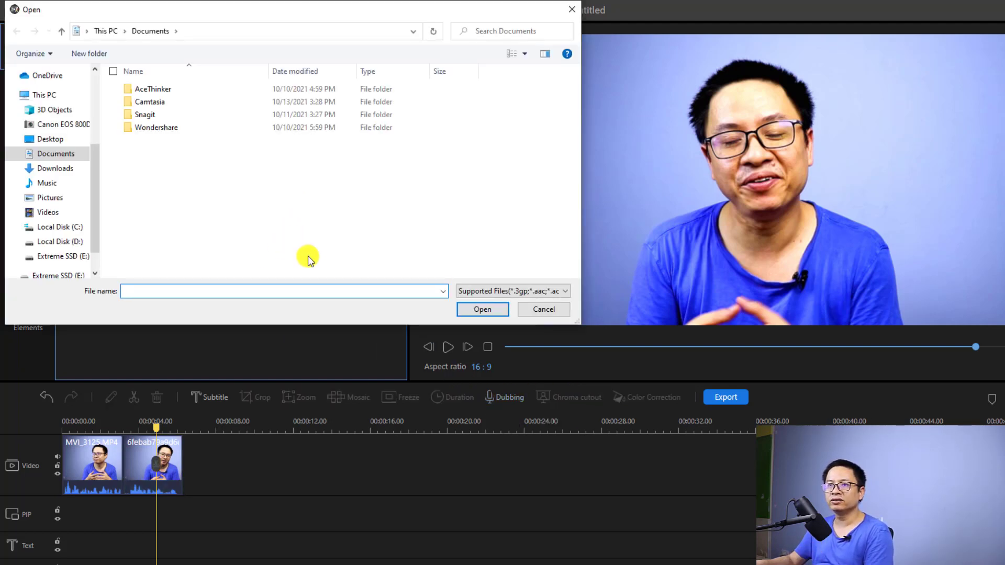
pyautogui.click(50, 168)
pyautogui.click(153, 105)
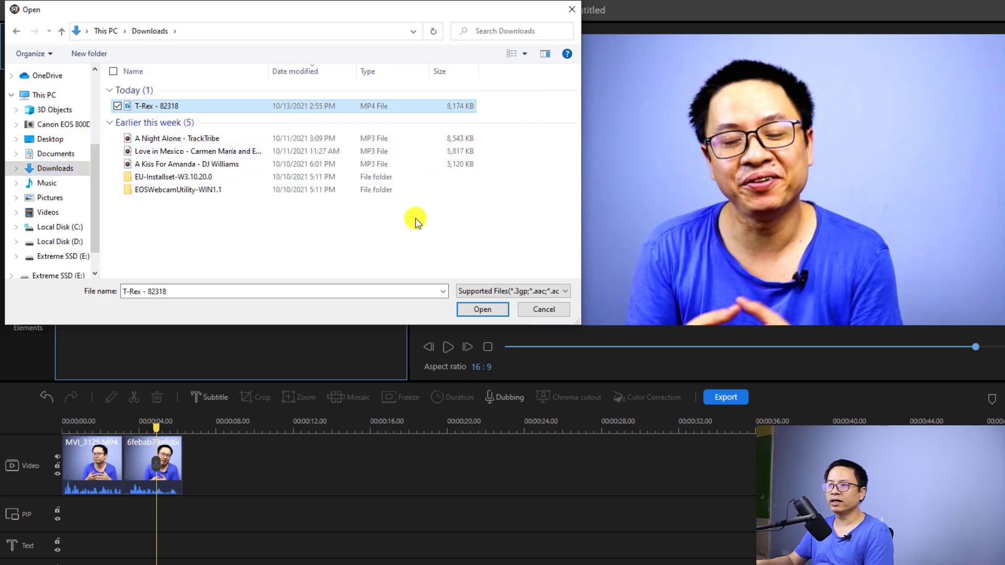
pyautogui.click(479, 309)
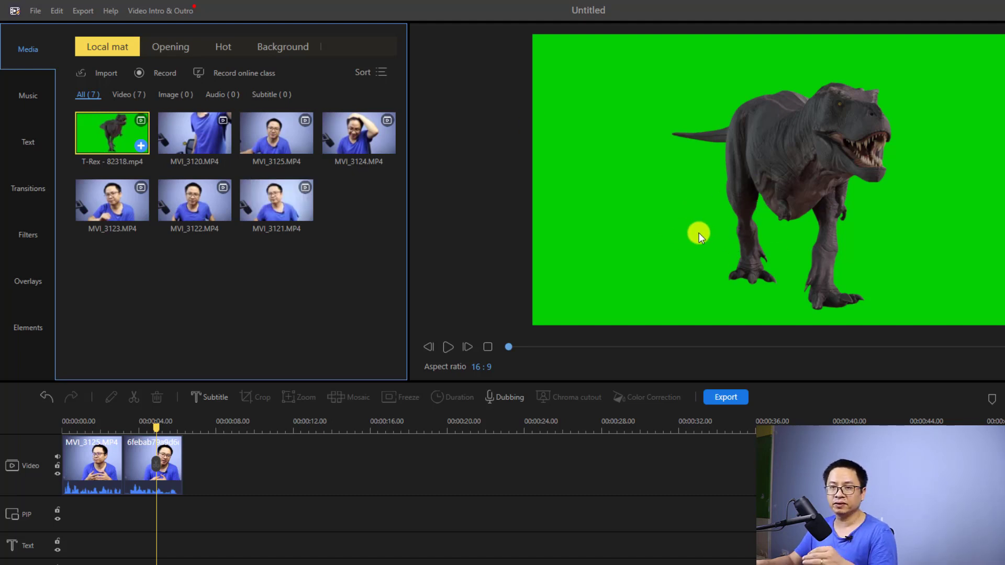
# Step: Add the T-Rex - 82318 clip to the timeline and move it to the first PIP track, starting at about 0.5 seconds
pyautogui.click(141, 149)
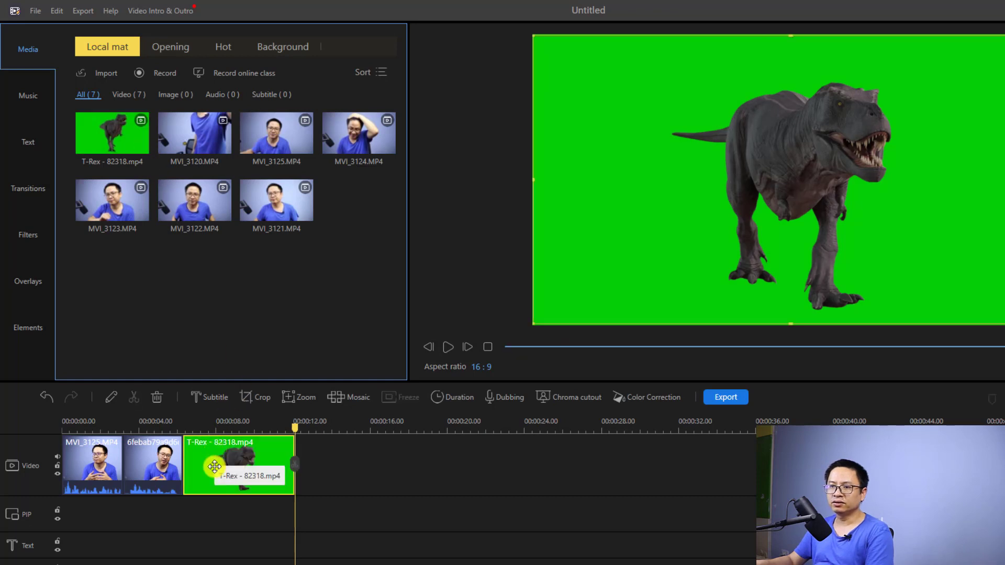
pyautogui.moveTo(200, 526); pyautogui.dragTo(149, 522)
pyautogui.moveTo(89, 520); pyautogui.dragTo(75, 516)
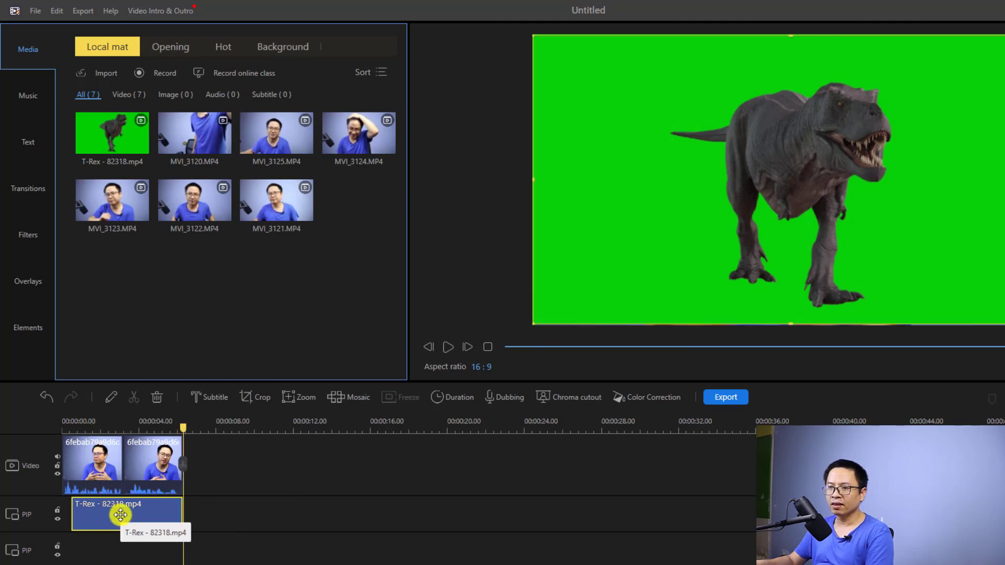
# Step: Apply Chroma cutout to the T-Rex clip using the green picked from its background, and check the composite near the clip's start
pyautogui.click(562, 400)
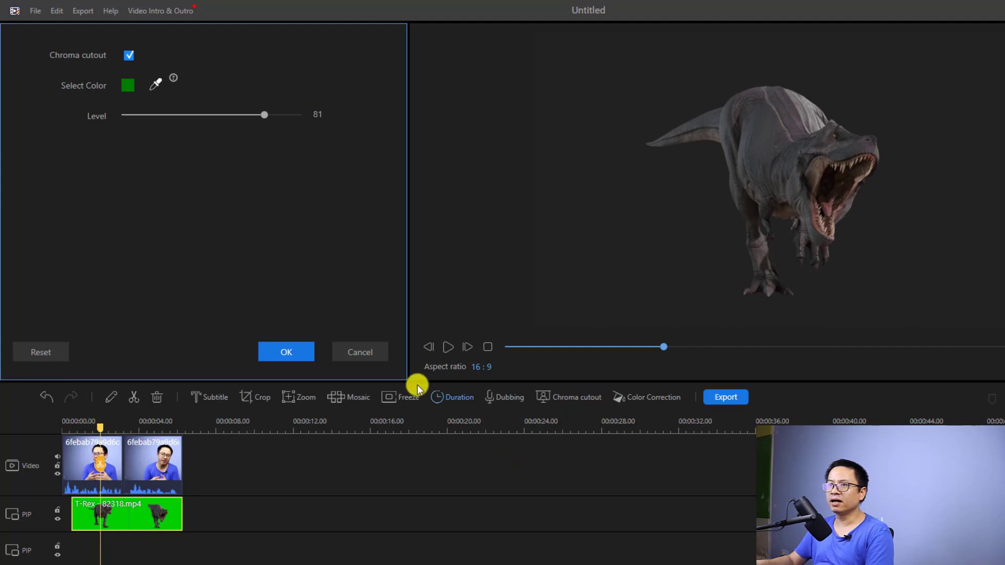
pyautogui.click(160, 86)
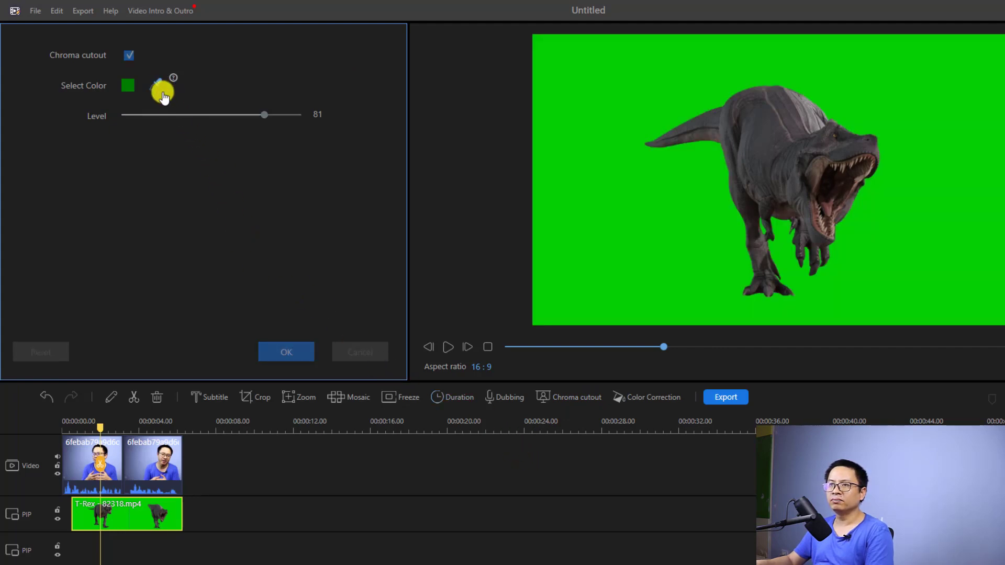
pyautogui.click(704, 198)
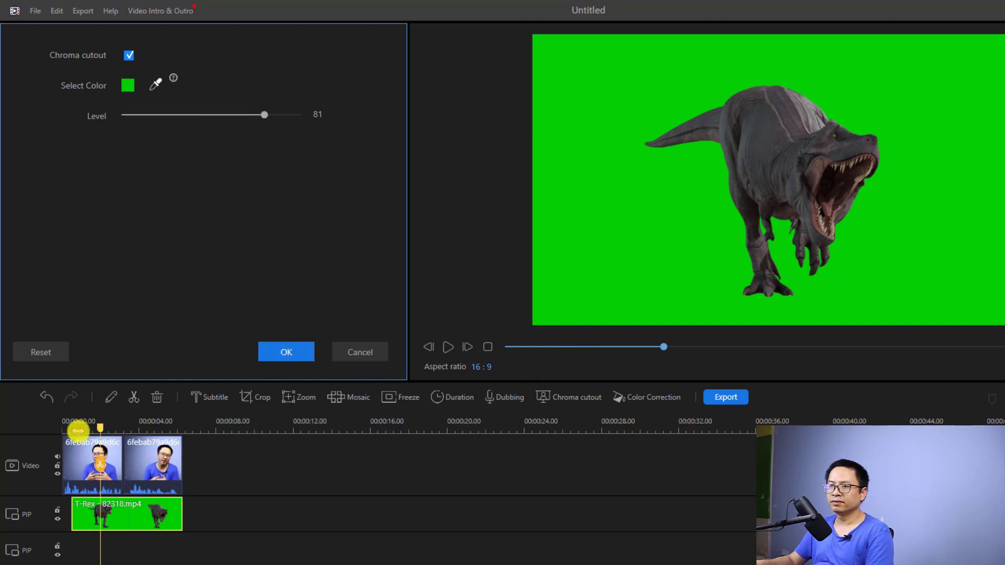
pyautogui.click(278, 348)
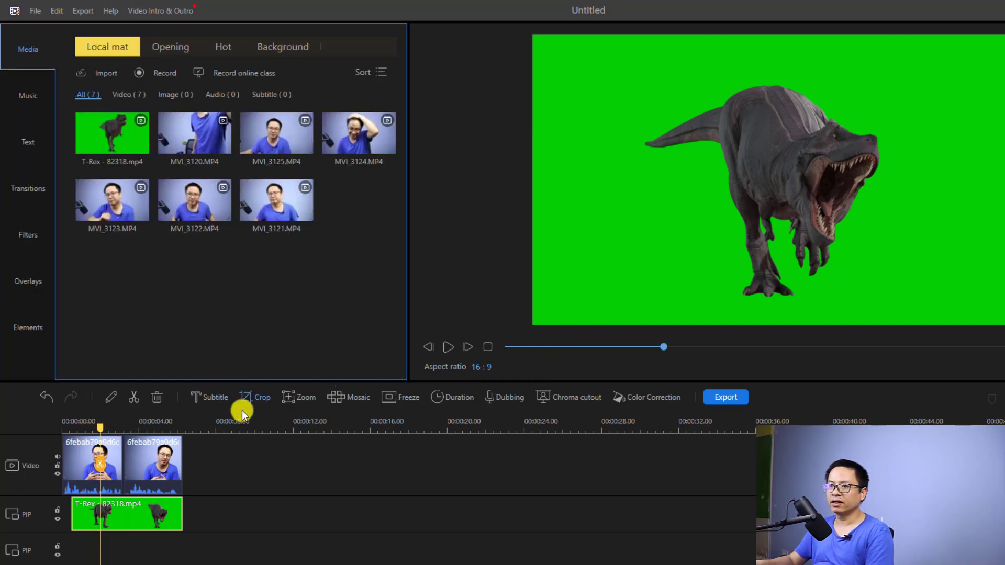
pyautogui.click(81, 428)
pyautogui.click(791, 179)
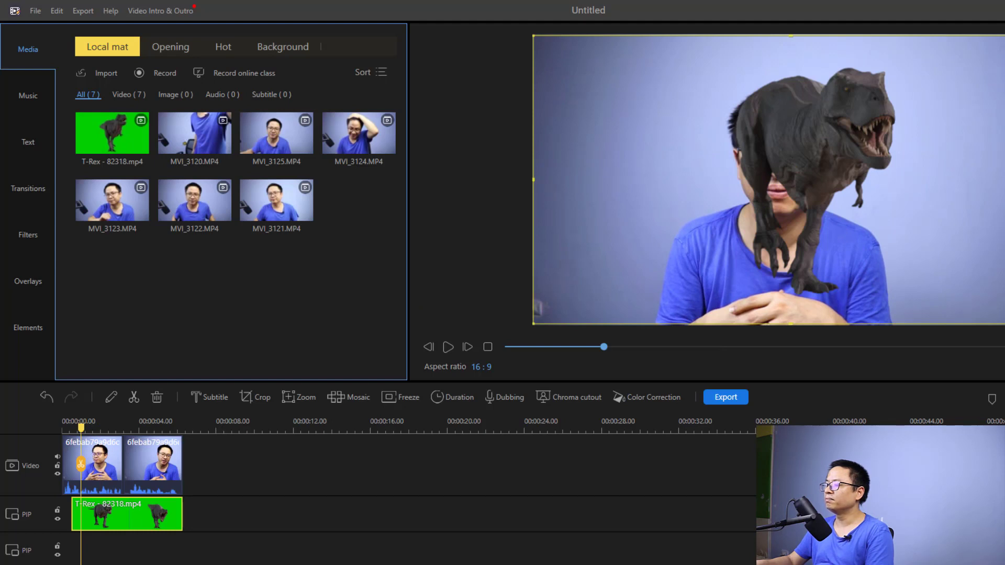
# Step: Shrink the T-Rex overlay, place it in the lower-left corner of the frame beside the presenter, and play back the composite
pyautogui.moveTo(920, 106); pyautogui.dragTo(670, 208)
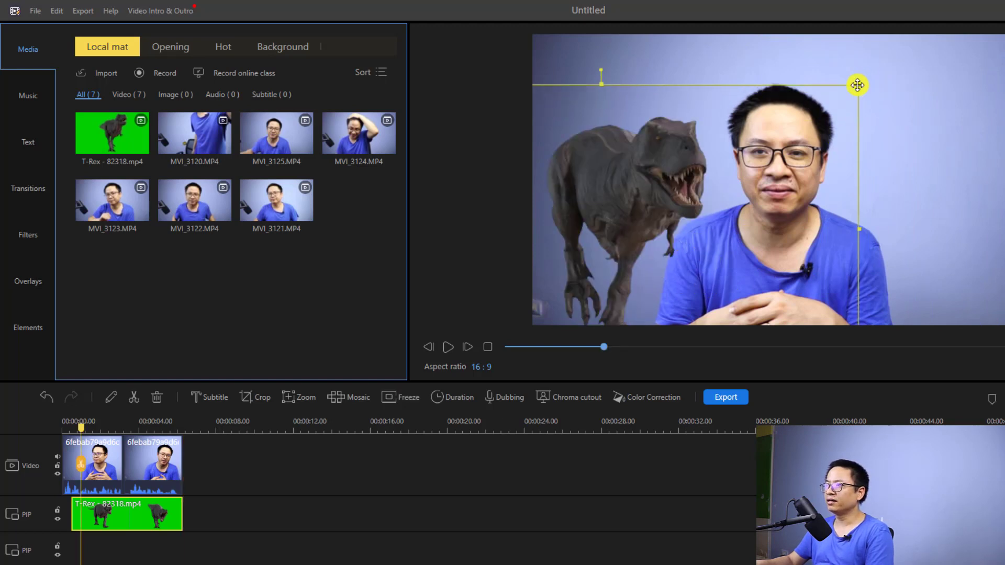
pyautogui.moveTo(860, 84); pyautogui.dragTo(726, 161)
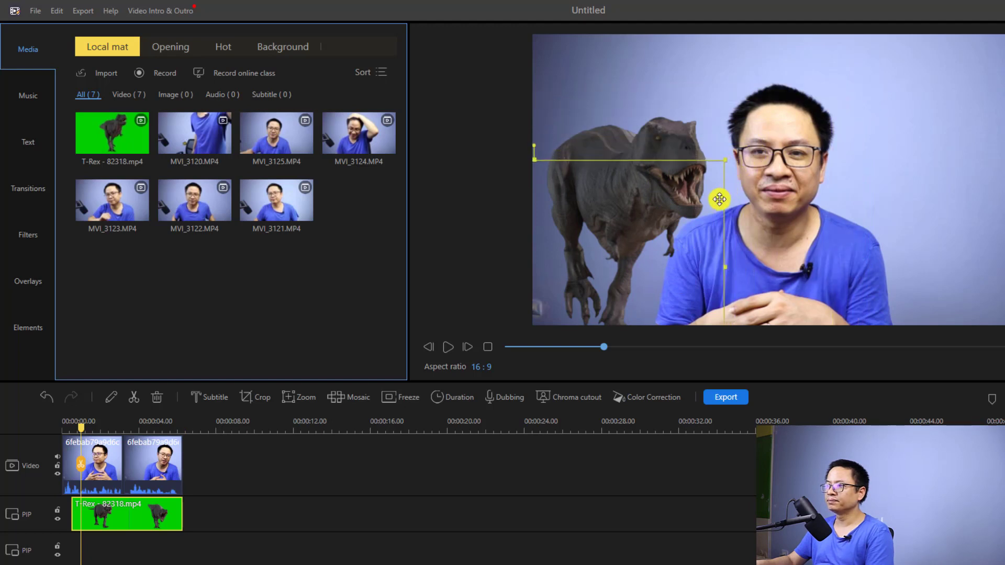
pyautogui.moveTo(598, 274); pyautogui.dragTo(655, 267)
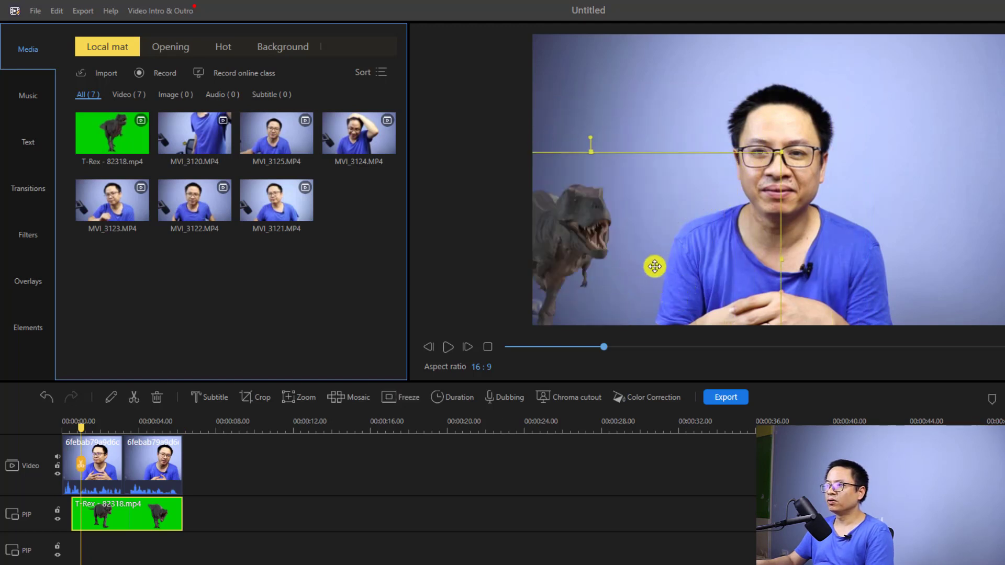
pyautogui.click(285, 493)
pyautogui.press('space')
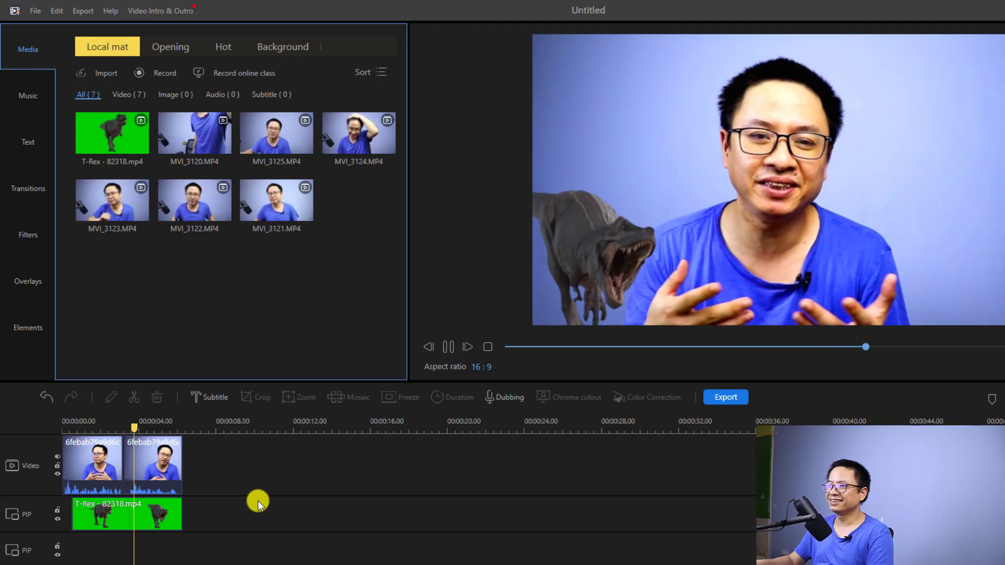
pyautogui.press('space')
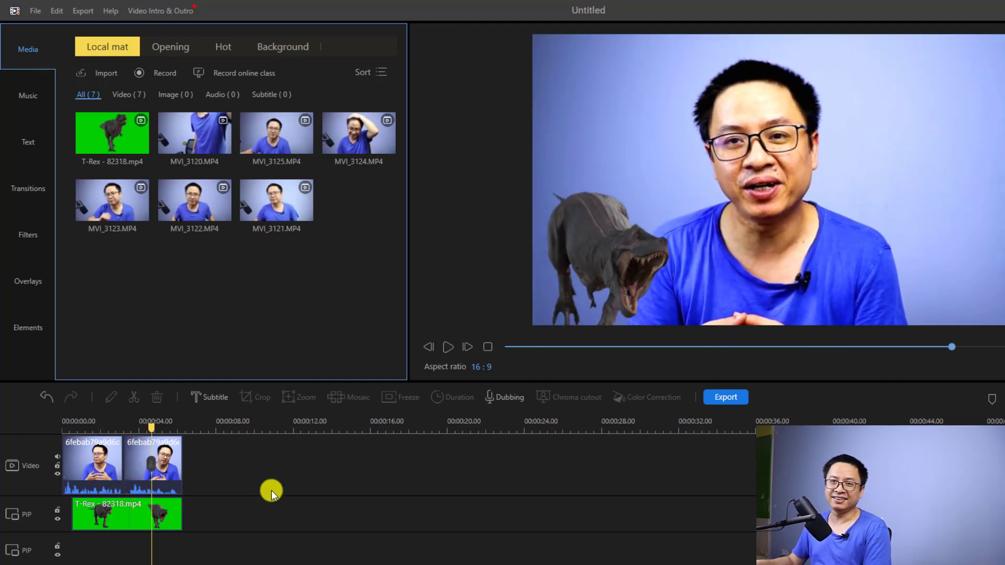
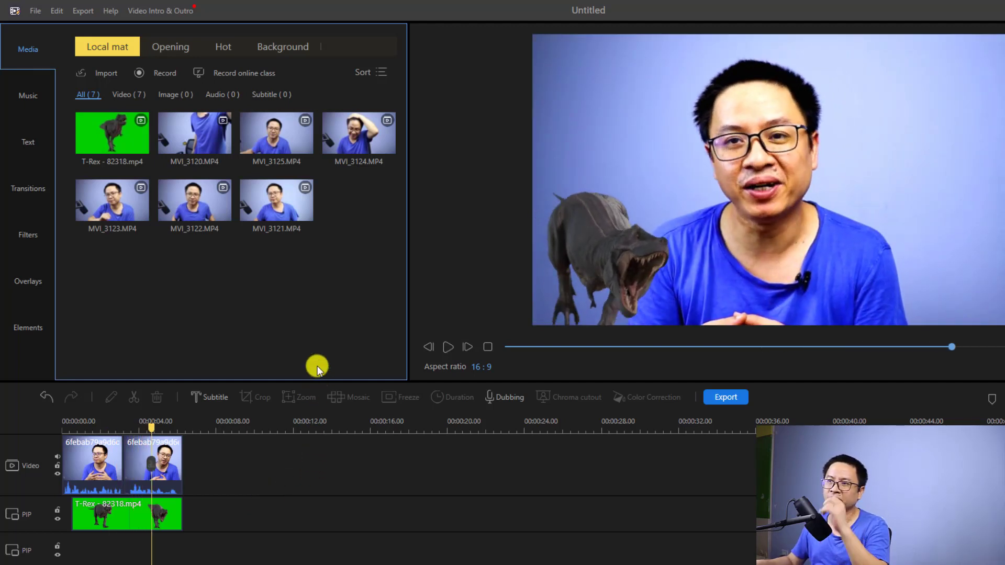
# Step: Append MVI_3121.MP4 after the second clip on the video track and cut off its footage beyond about 18.6 seconds on the timeline
pyautogui.moveTo(257, 221)
pyautogui.moveTo(261, 216); pyautogui.dragTo(177, 478)
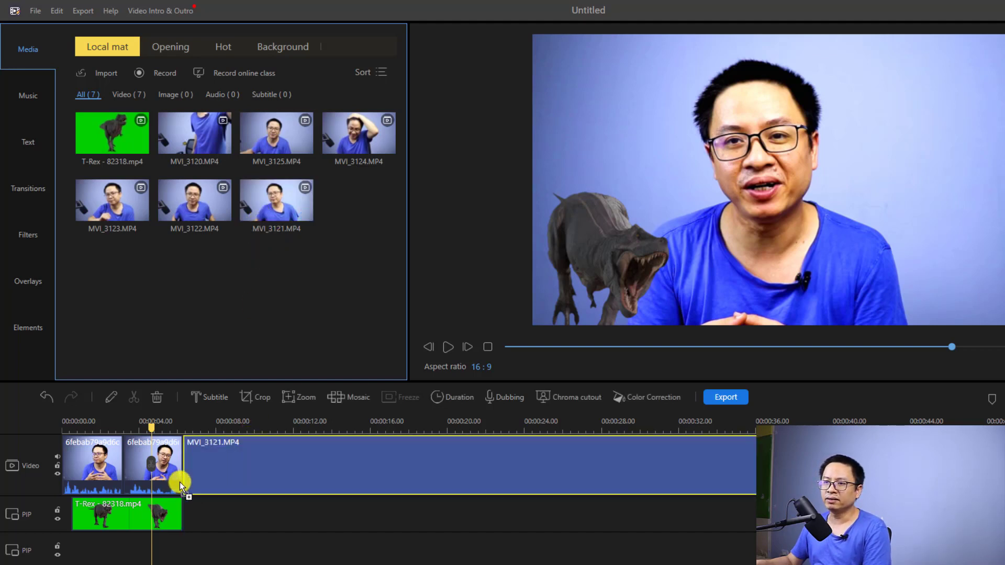
pyautogui.click(358, 430)
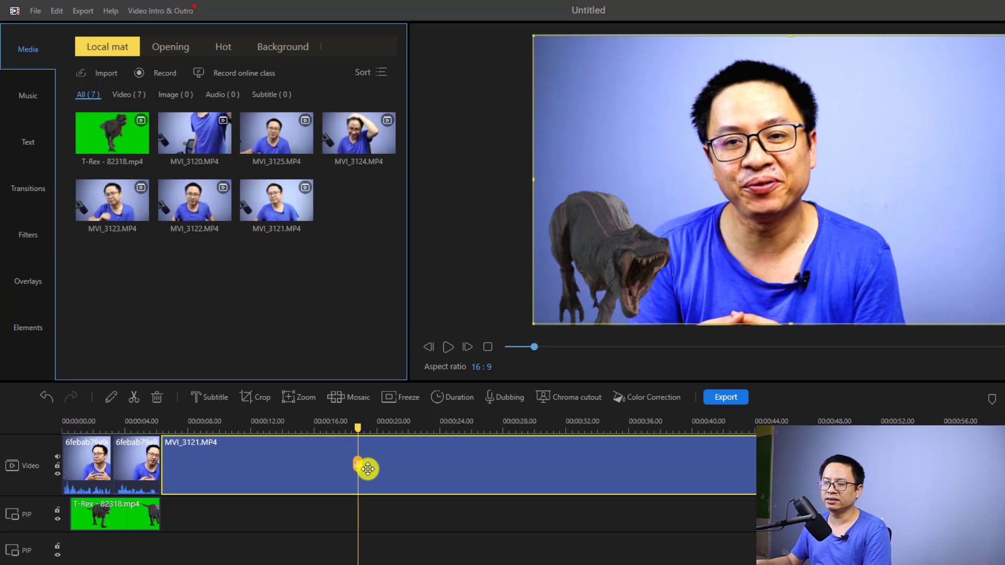
pyautogui.click(361, 462)
pyautogui.click(507, 458)
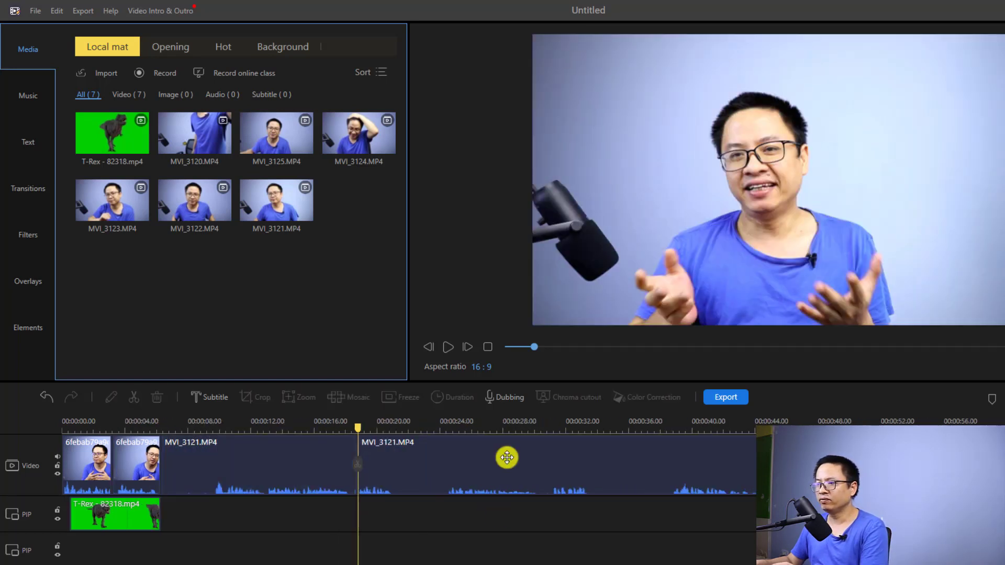
pyautogui.press('Delete')
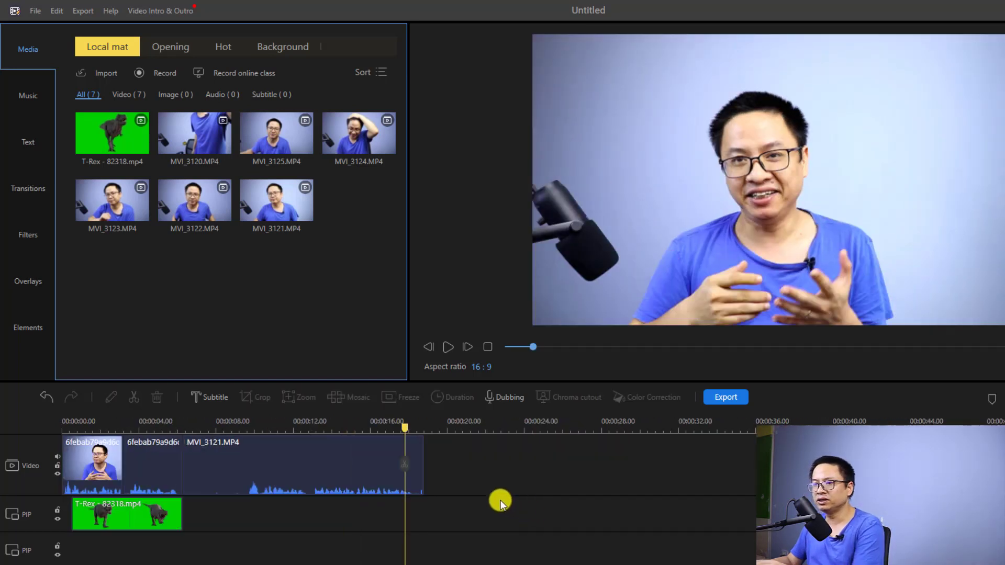
# Step: Add a Dissolve transition between the second clip and MVI_3121.MP4, and play back the cut
pyautogui.click(178, 425)
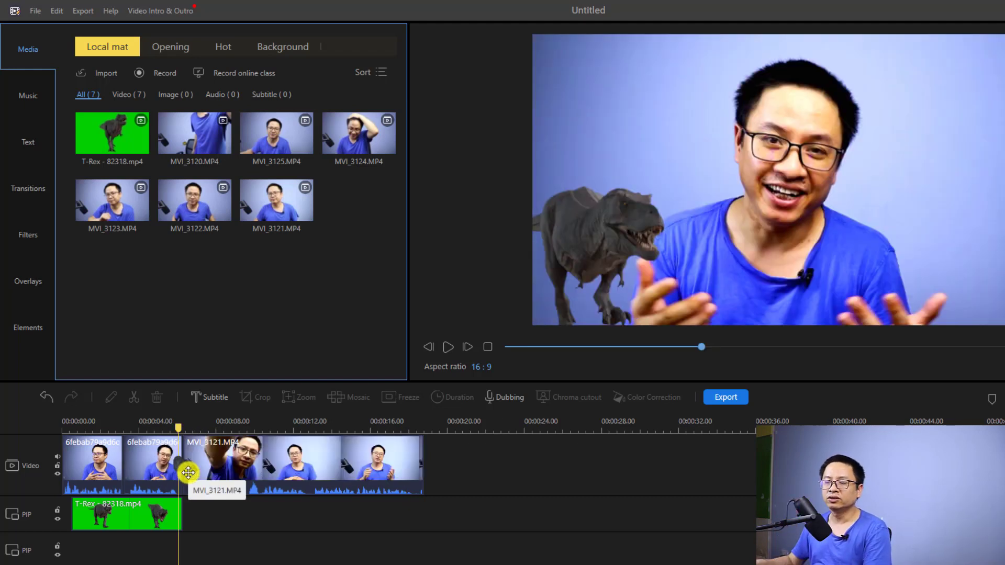
pyautogui.click(19, 190)
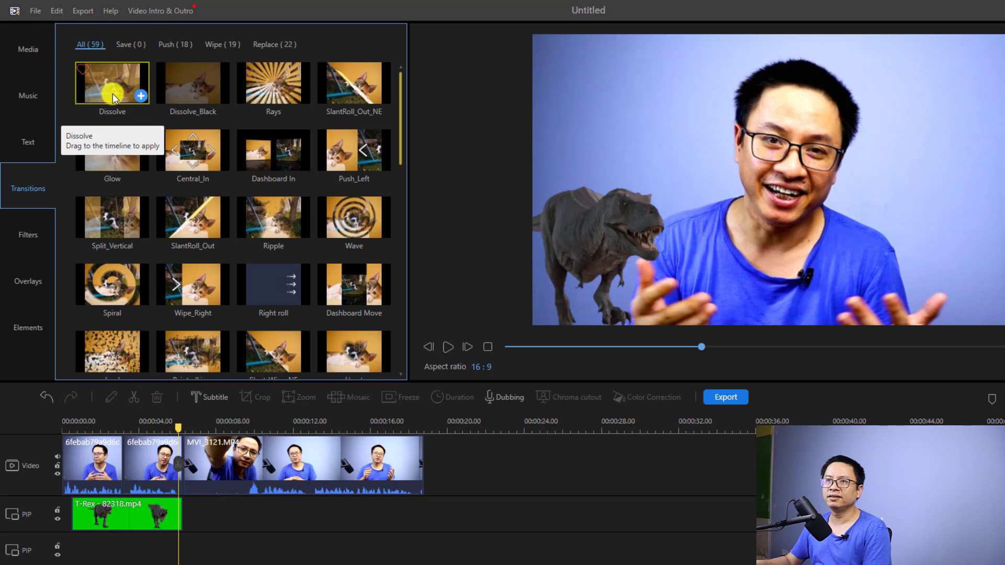
pyautogui.moveTo(112, 93); pyautogui.dragTo(183, 462)
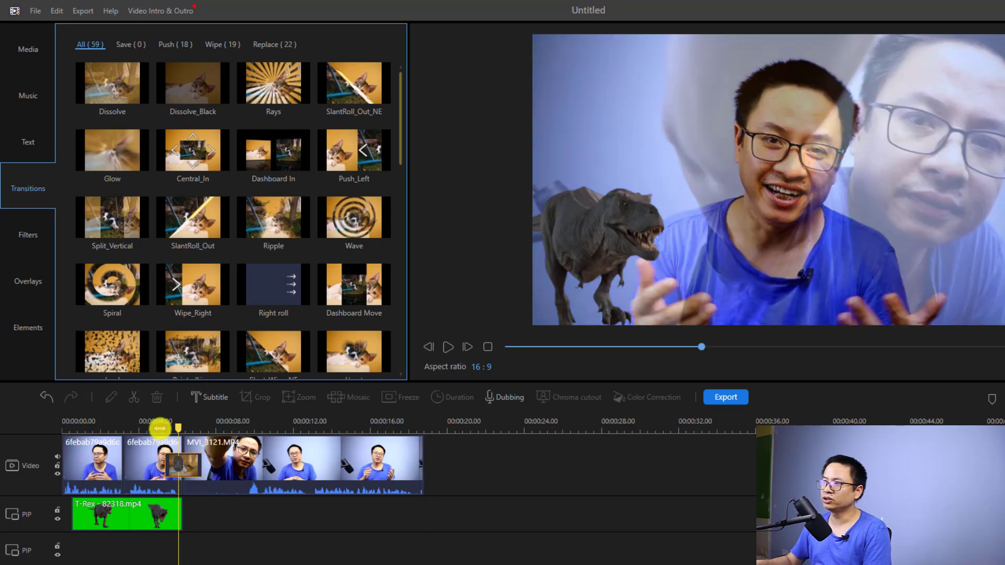
pyautogui.click(159, 425)
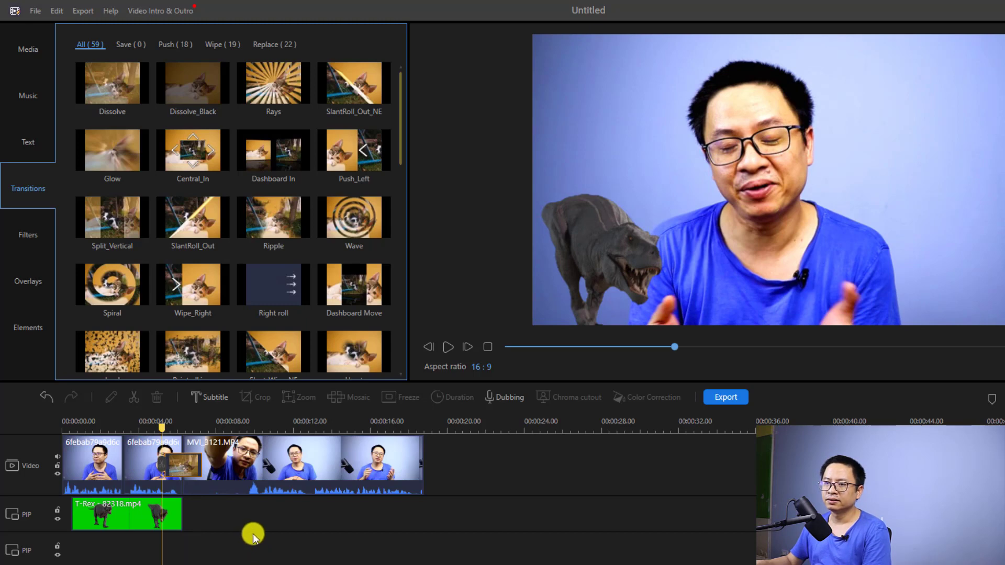
pyautogui.click(128, 421)
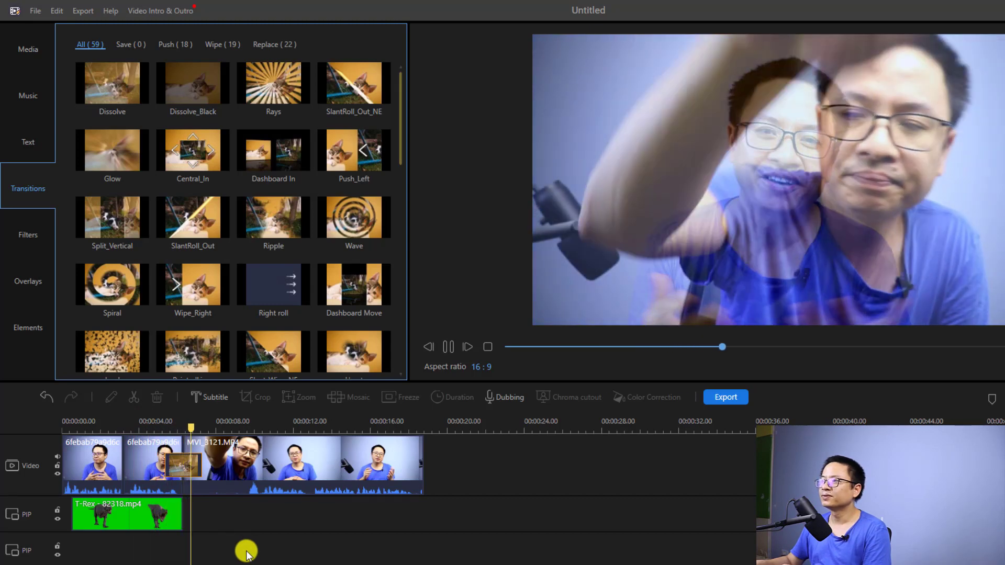
pyautogui.press('space')
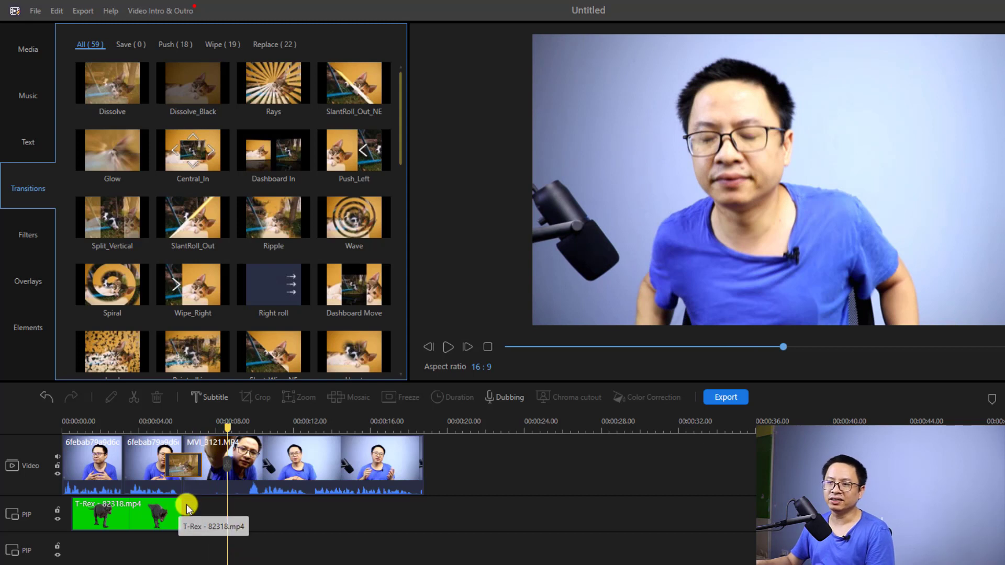
# Step: Lengthen the Dissolve transition between the second clip and MVI_3121.MP4 to about 2.4 seconds
pyautogui.click(187, 466)
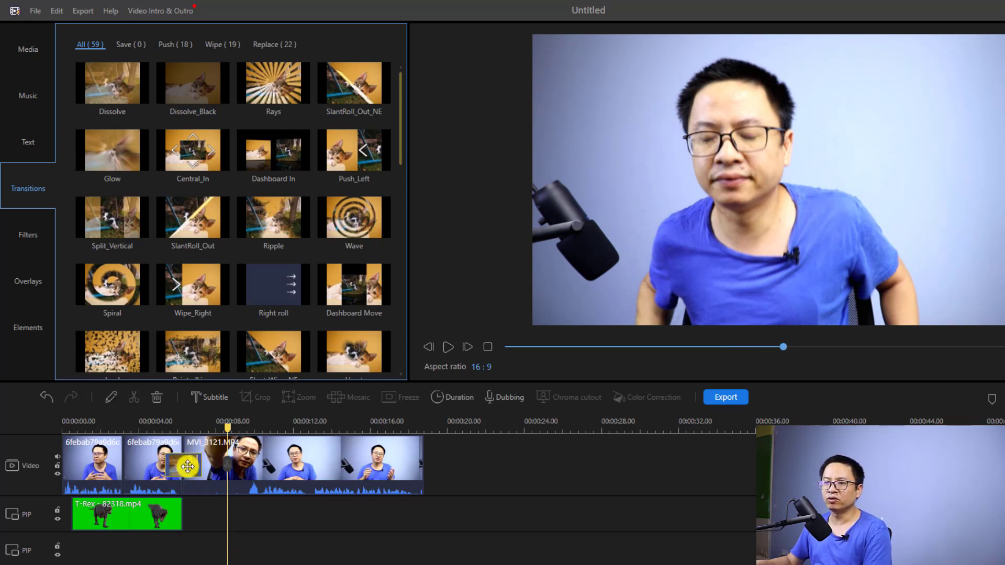
pyautogui.doubleClick(188, 466)
pyautogui.click(202, 194)
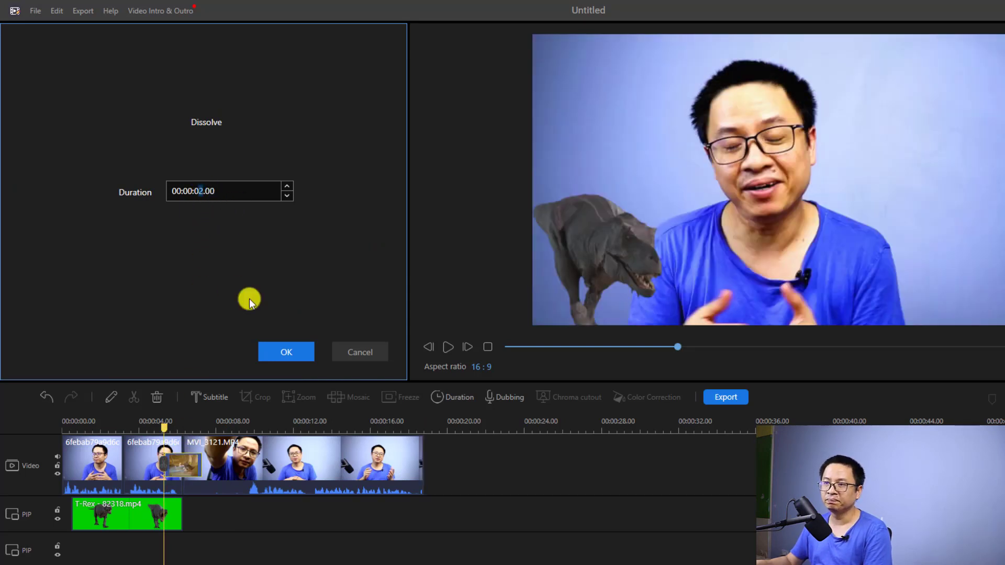
pyautogui.click(270, 350)
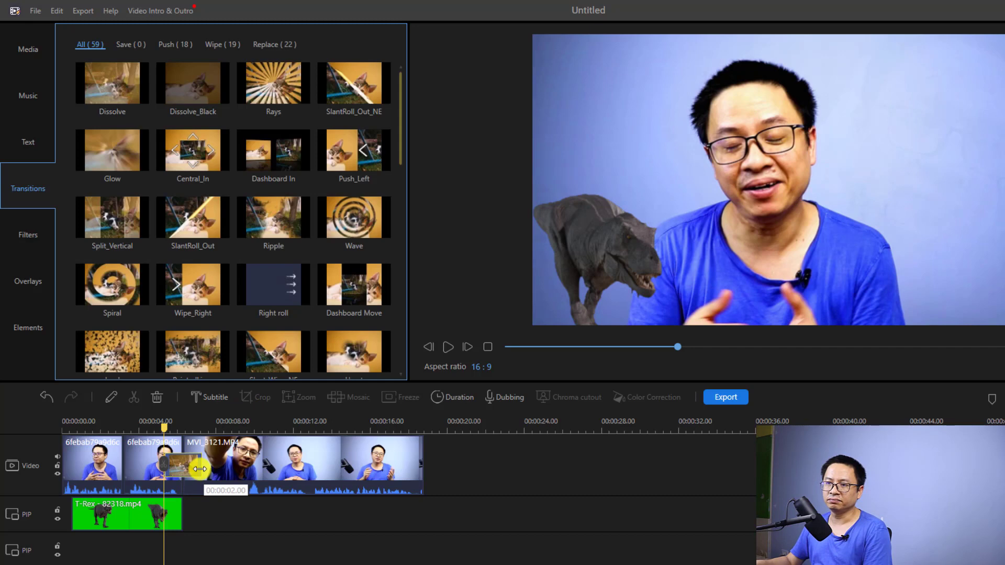
pyautogui.click(199, 468)
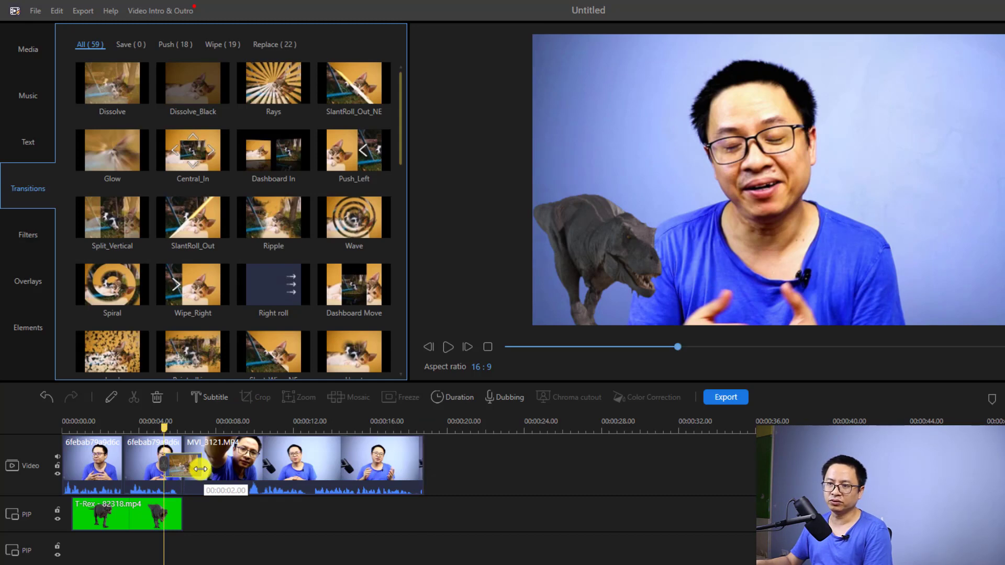
pyautogui.moveTo(201, 469)
pyautogui.mouseDown()
pyautogui.moveTo(233, 470)
pyautogui.moveTo(211, 471)
pyautogui.mouseUp()
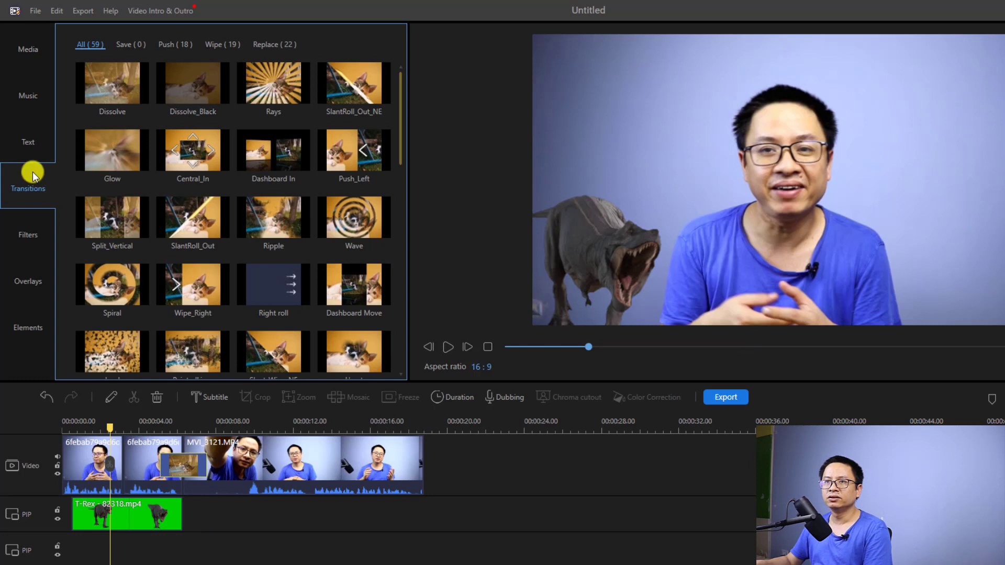
# Step: Add the Subtitle1 text at about 2.4 seconds and move it to the right of the presenter's face in the frame
pyautogui.click(17, 139)
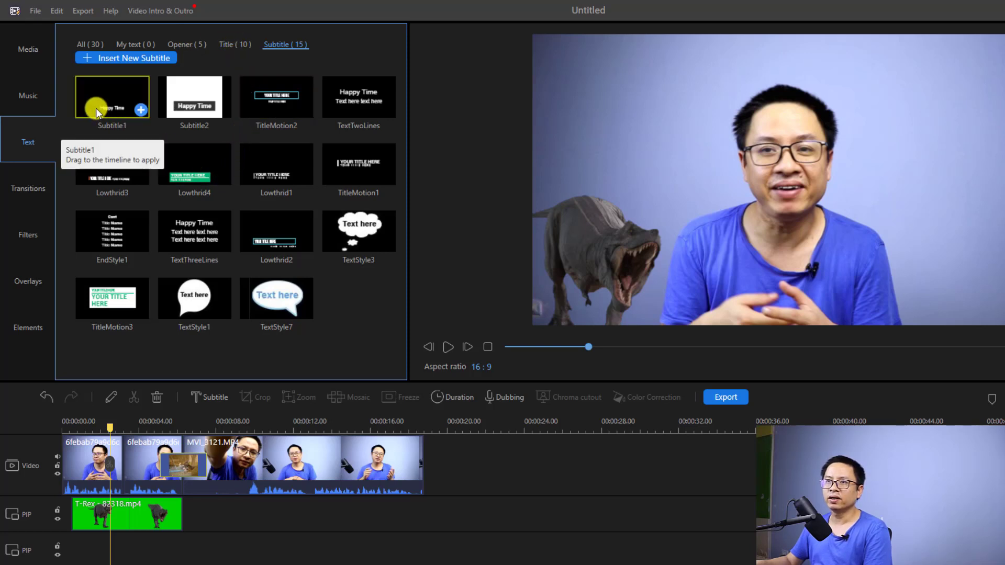
pyautogui.click(141, 110)
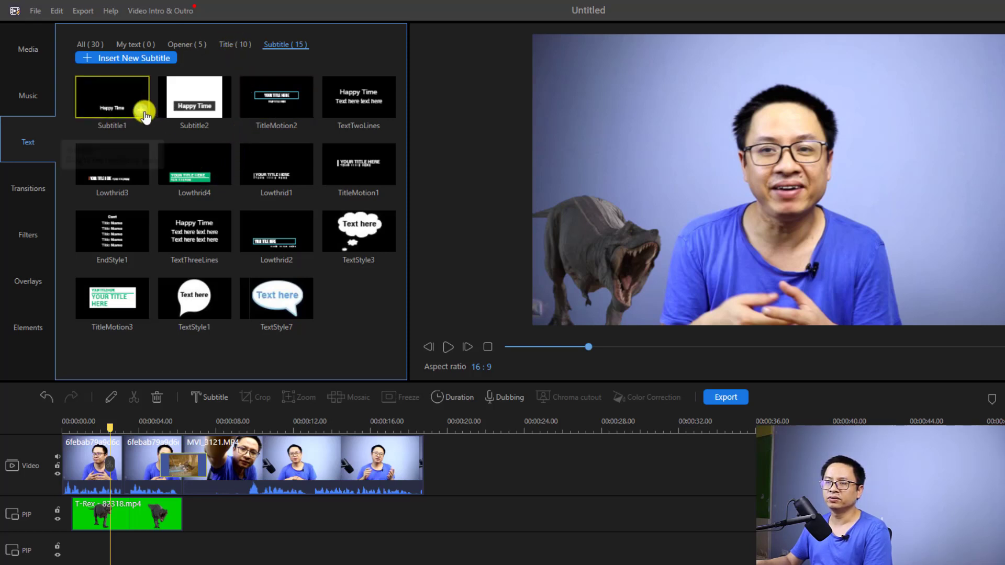
pyautogui.click(132, 462)
pyautogui.click(133, 517)
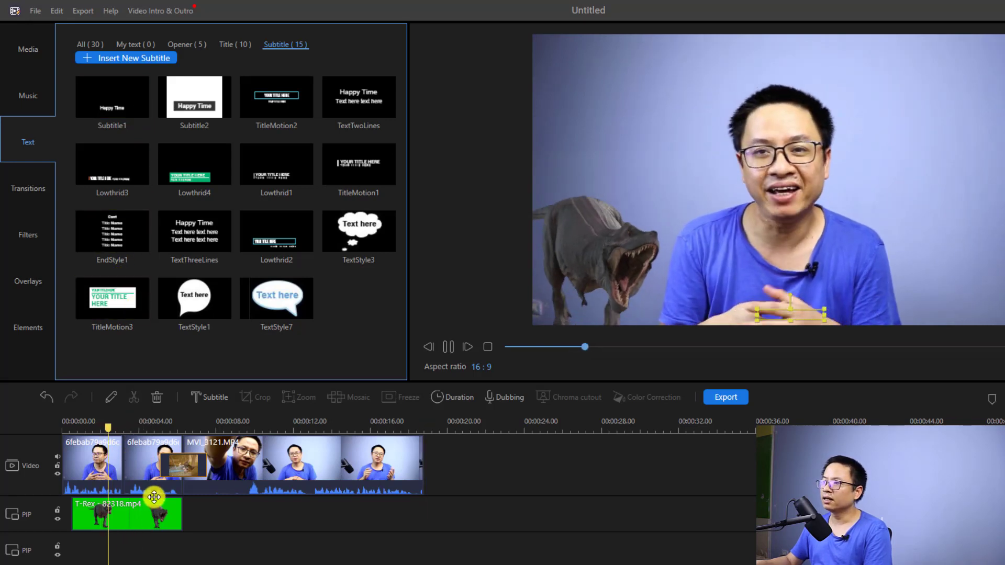
pyautogui.click(797, 315)
pyautogui.moveTo(797, 315); pyautogui.dragTo(932, 138)
# Step: Replace the subtitle's text with the presenter's name, set the font size to 72 and reposition it beside the presenter
pyautogui.doubleClick(931, 139)
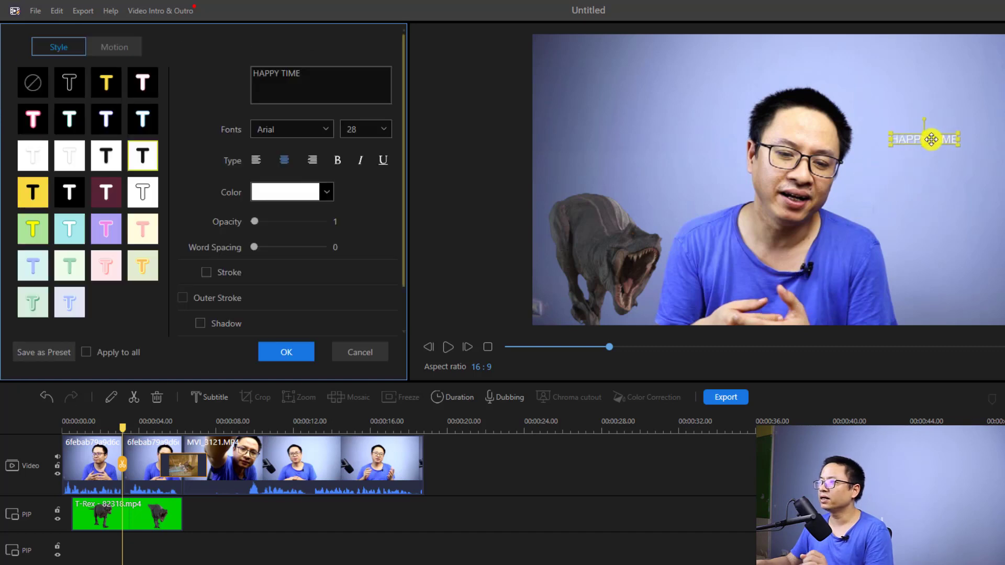
pyautogui.click(329, 84)
pyautogui.hotkey('ctrl', 'a')
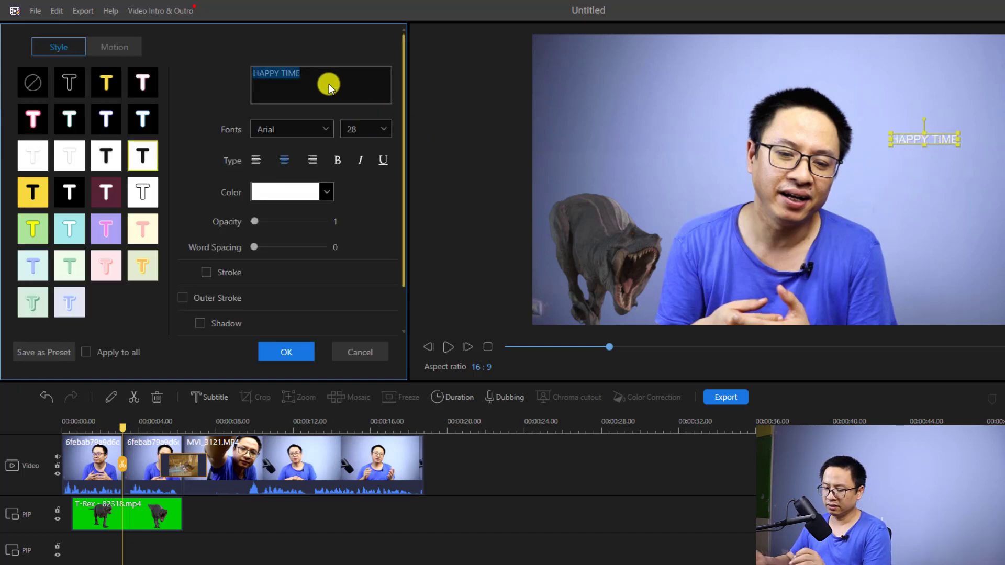
pyautogui.write('Jacky N')
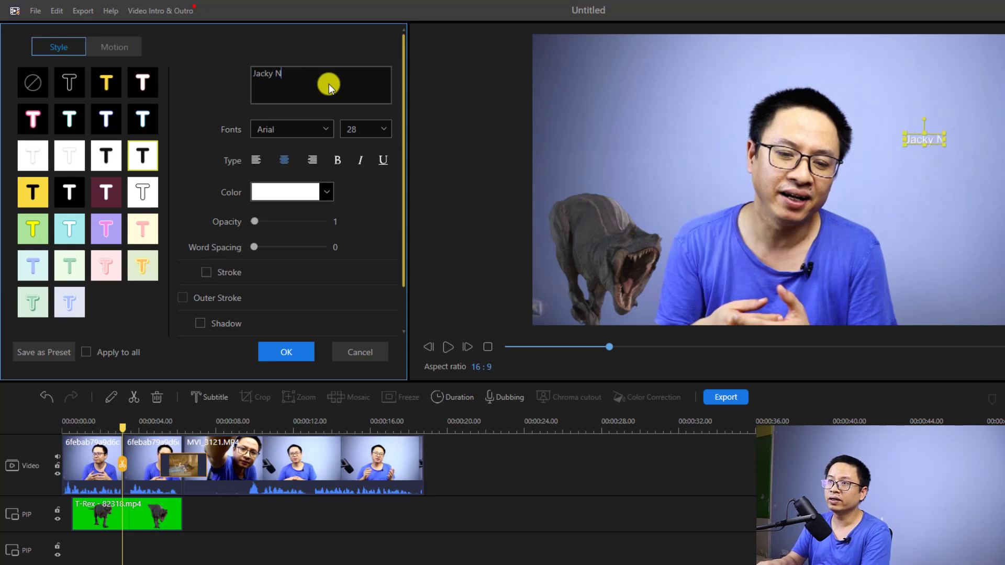
pyautogui.write('guyen')
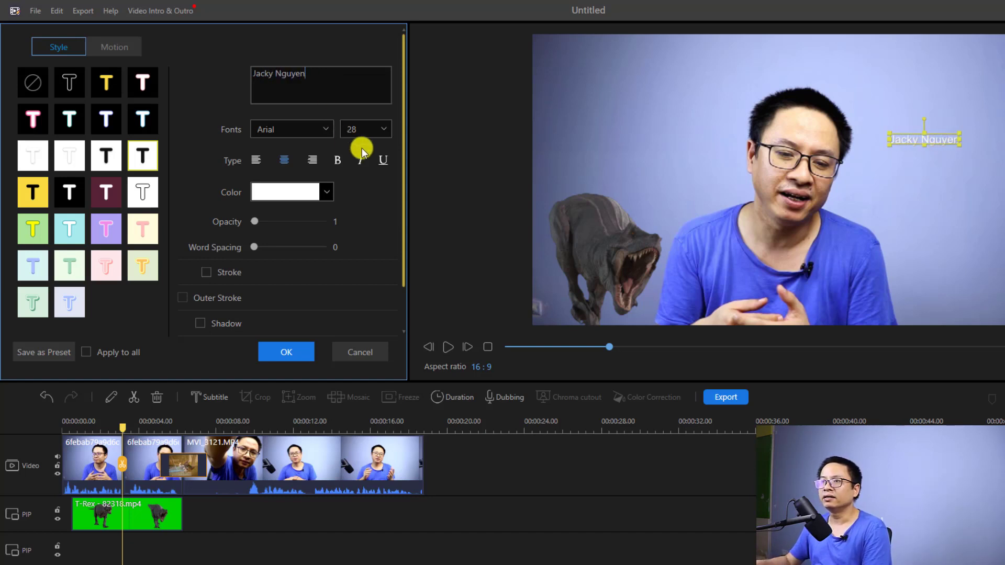
pyautogui.click(384, 130)
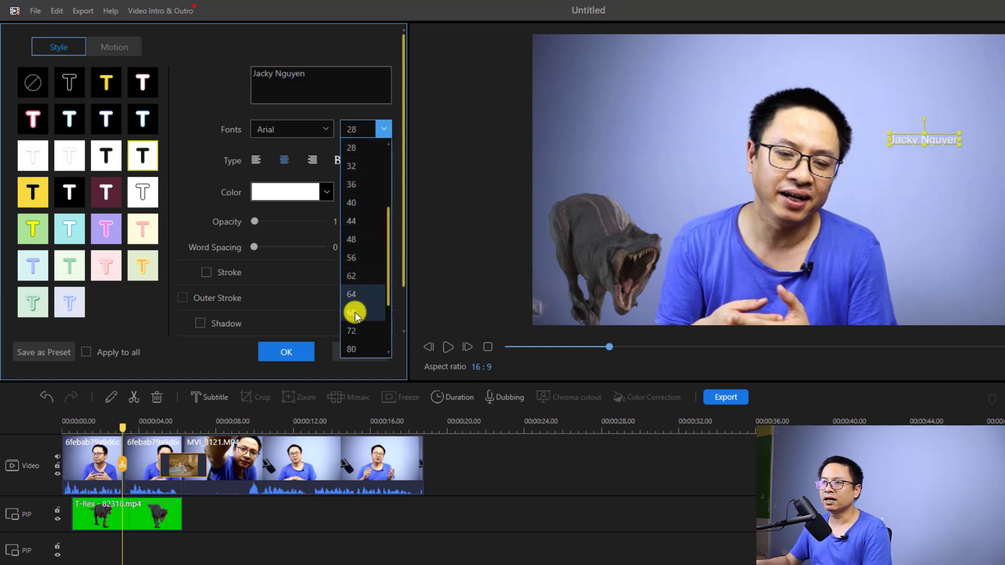
pyautogui.click(356, 330)
pyautogui.moveTo(916, 149); pyautogui.dragTo(940, 191)
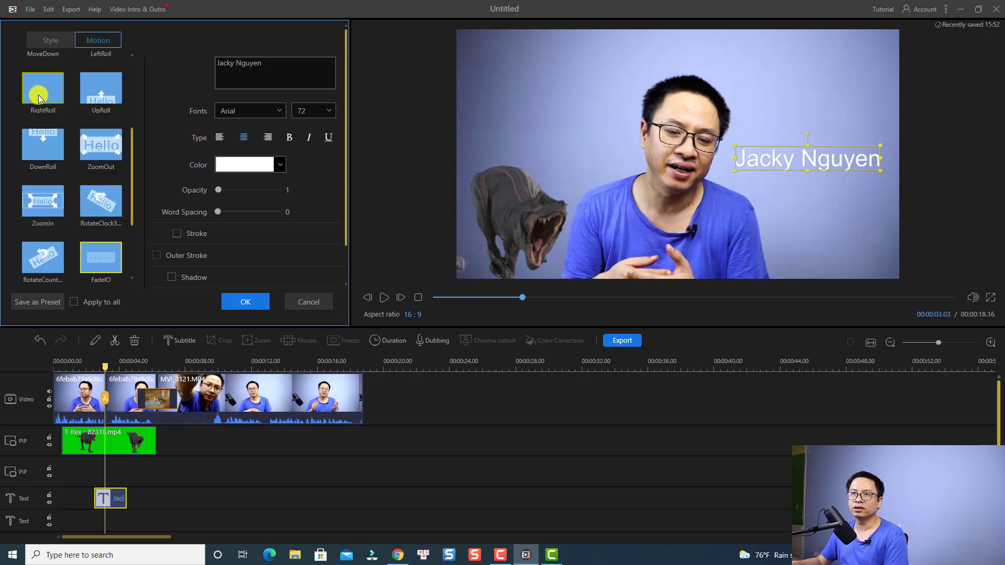
# Step: Apply the ZoomIn motion to the name subtitle and play back its animation on the timeline
pyautogui.click(42, 204)
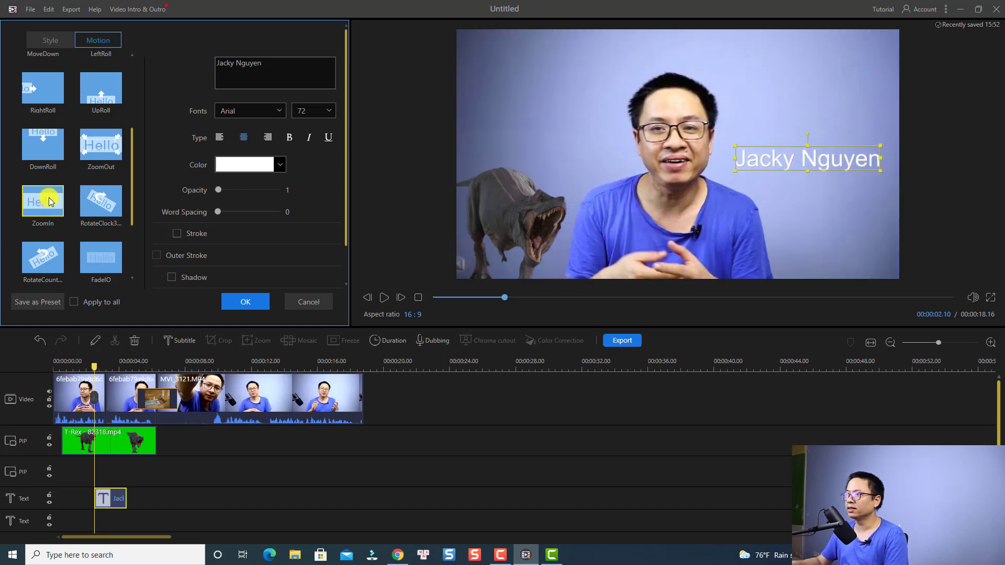
pyautogui.click(233, 303)
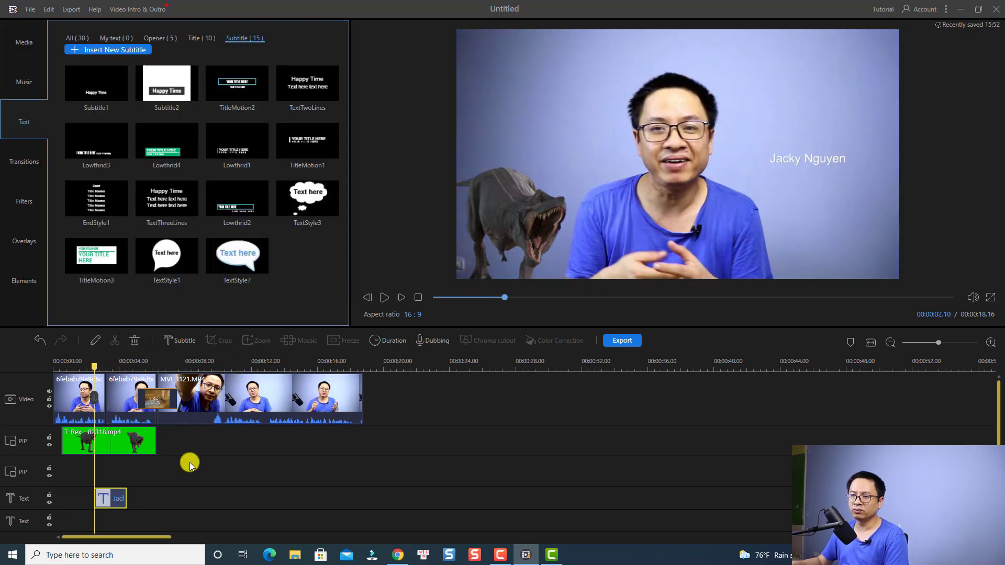
pyautogui.click(75, 368)
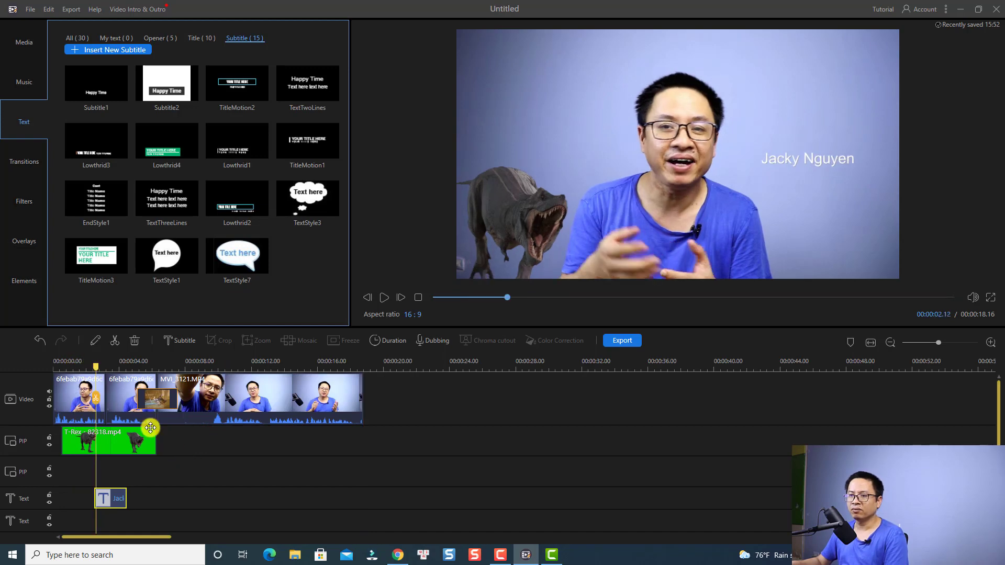
pyautogui.press('space')
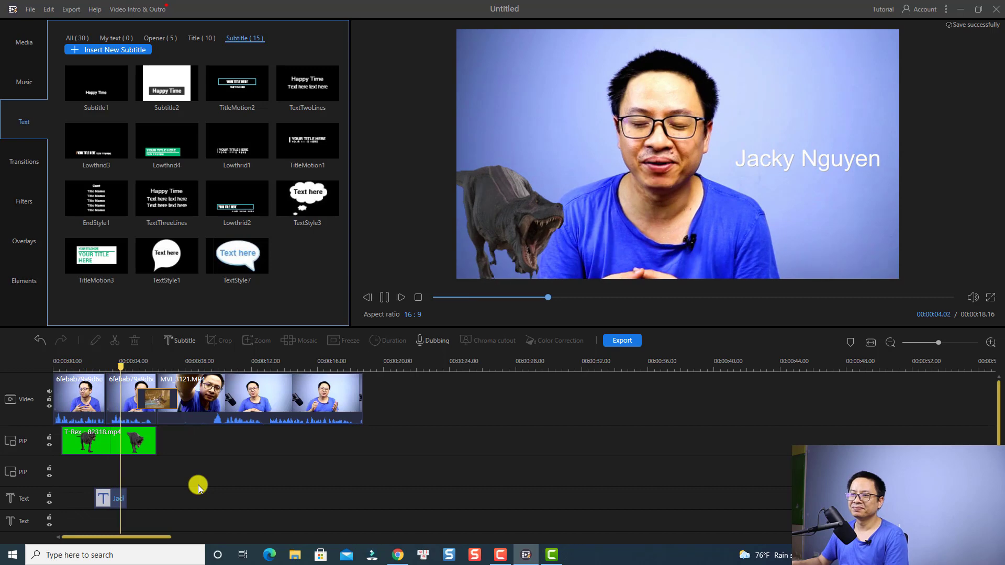
pyautogui.press('space')
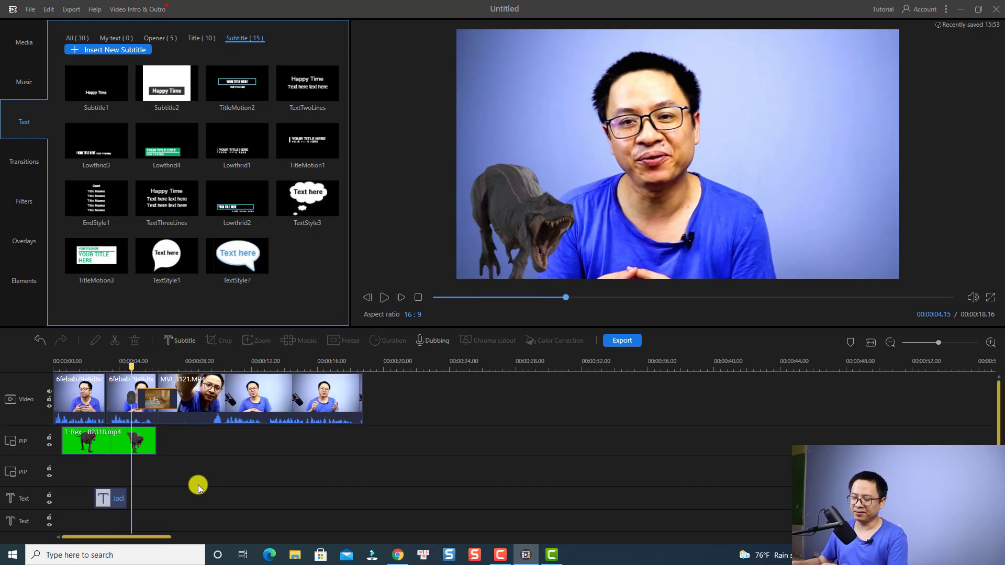
# Step: Play through the Dissolve between the second clip and MVI_3121.MP4, and open the transitions library
pyautogui.press('space')
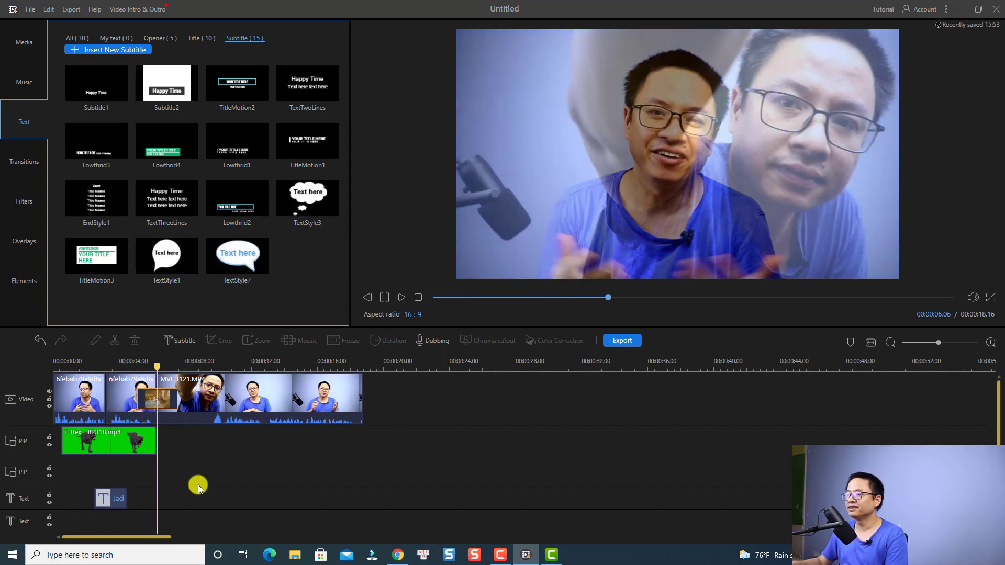
pyautogui.click(24, 161)
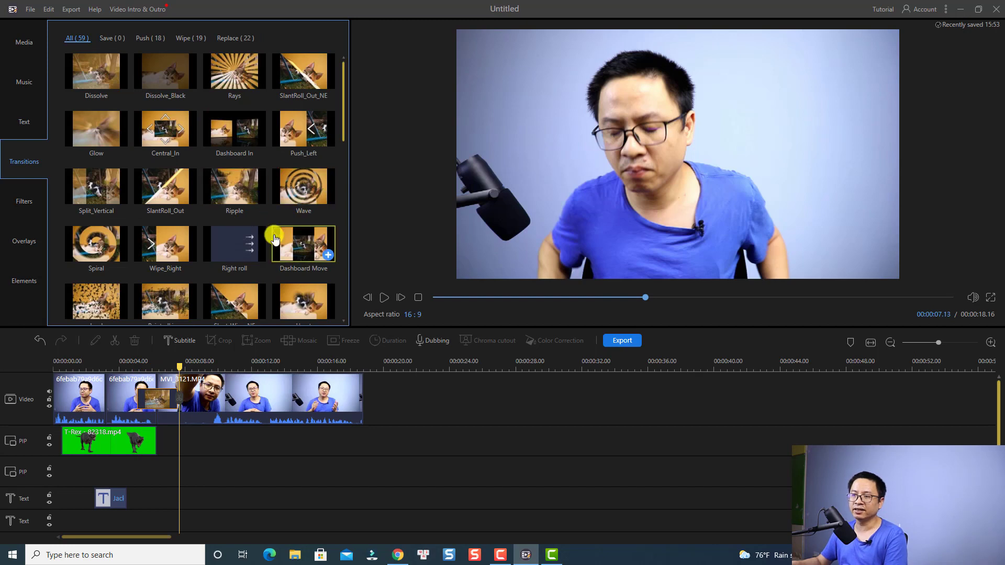
# Step: Preview the food-BBQ, view-pure, film-elegance and Beauty filters on the frame at about 1 second
pyautogui.click(26, 212)
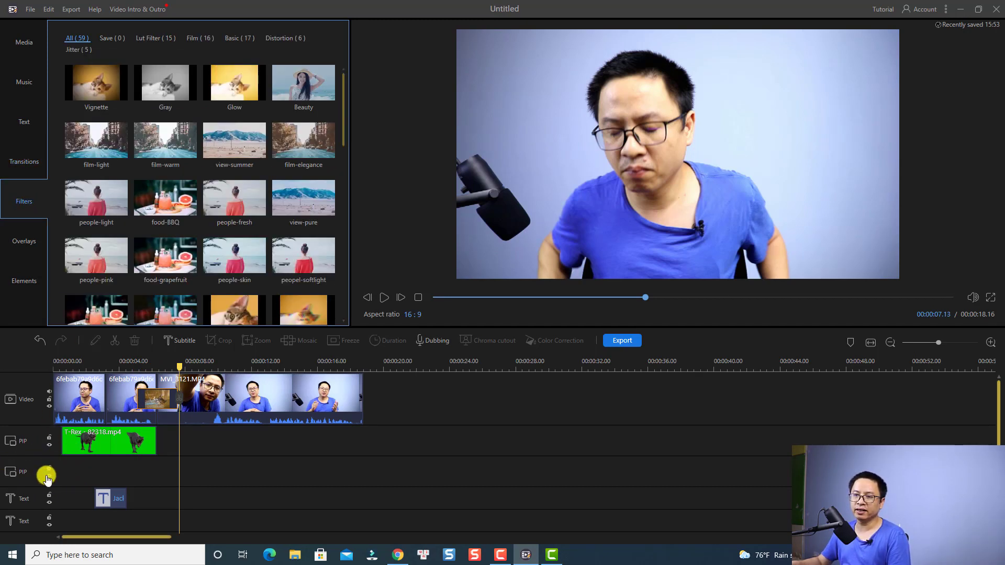
pyautogui.click(73, 366)
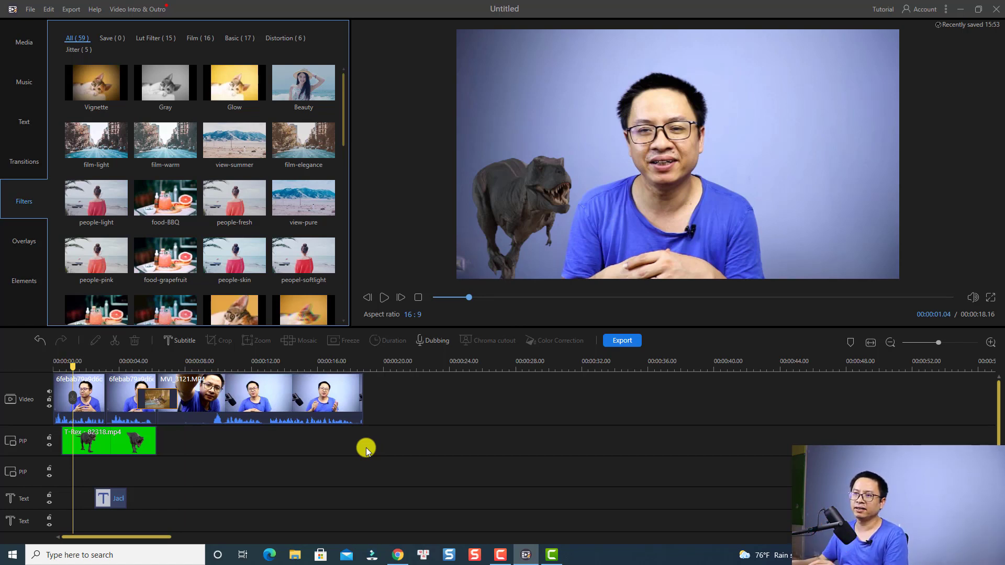
pyautogui.click(165, 204)
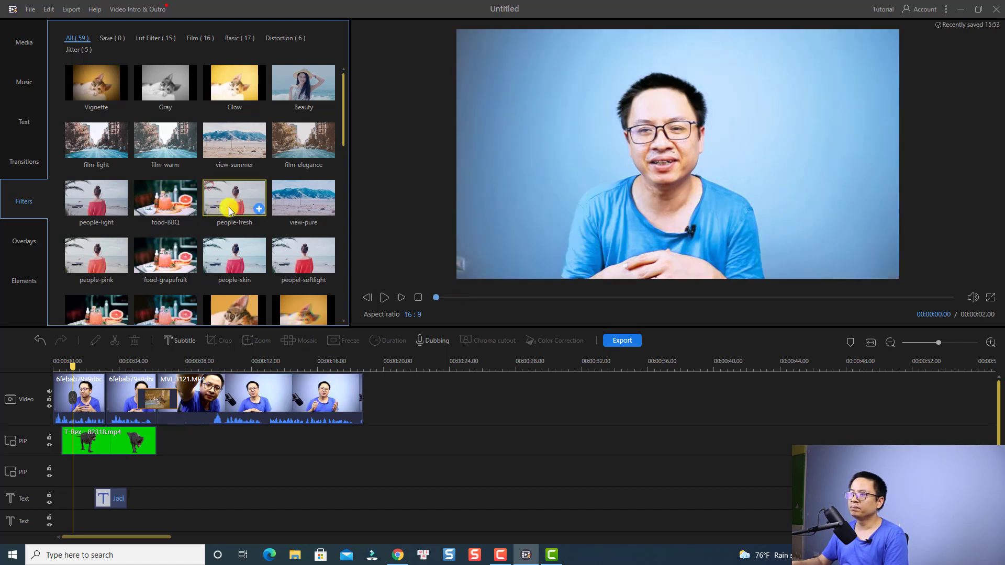
pyautogui.click(295, 208)
pyautogui.click(306, 150)
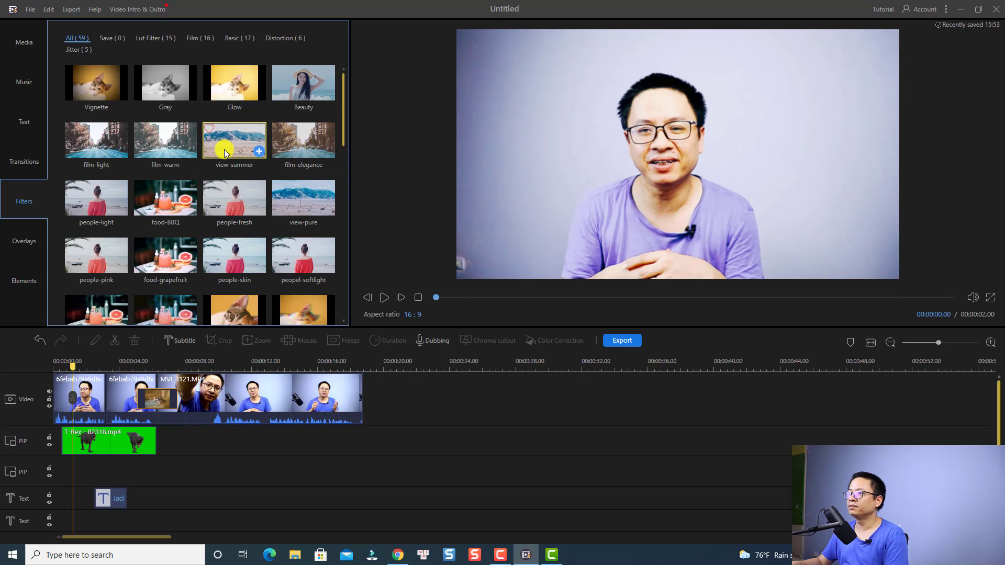
pyautogui.click(287, 98)
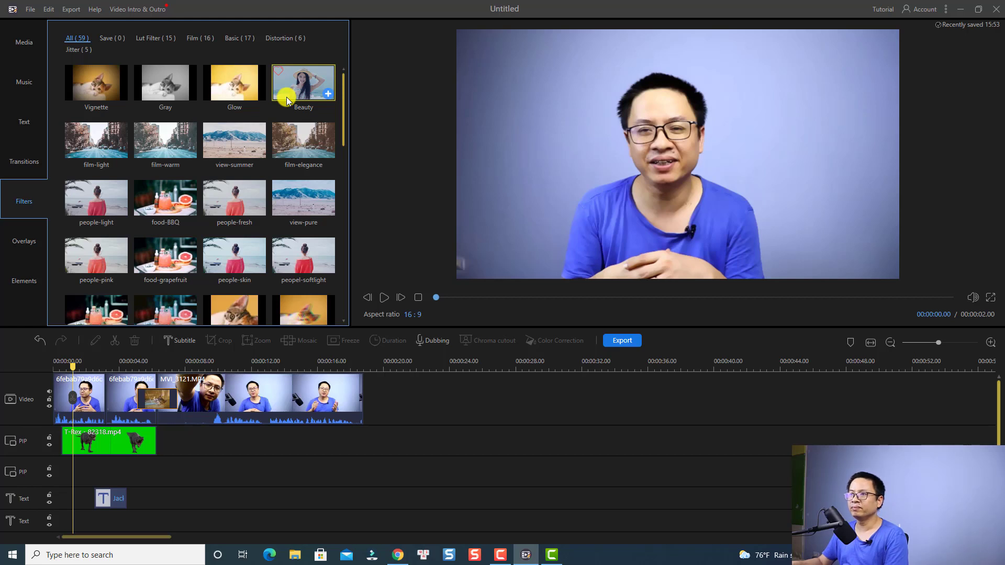
# Step: Add the Beauty filter to the timeline and extend it to cover the whole video from start to end
pyautogui.click(329, 98)
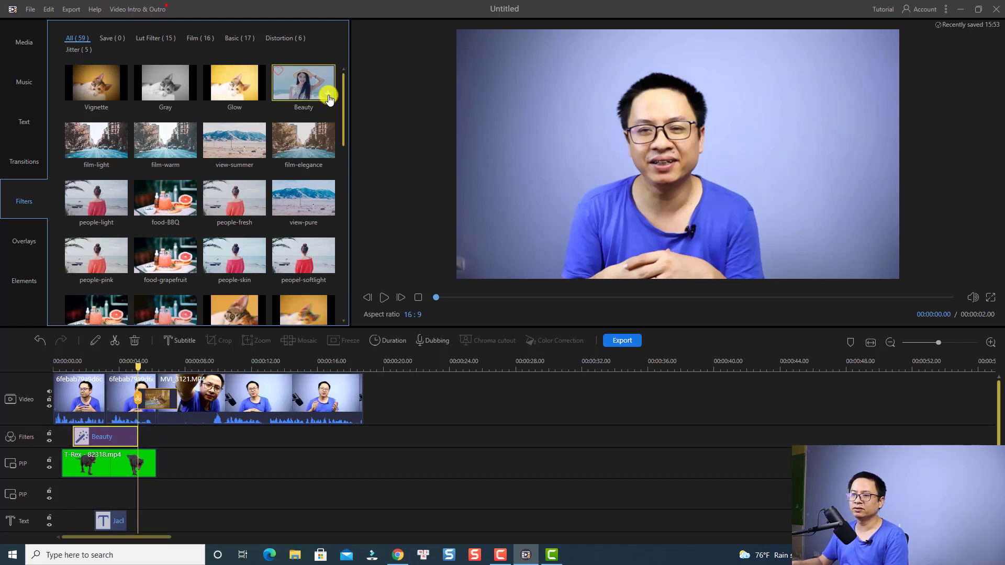
pyautogui.moveTo(105, 436); pyautogui.dragTo(194, 439)
pyautogui.rightClick(171, 438)
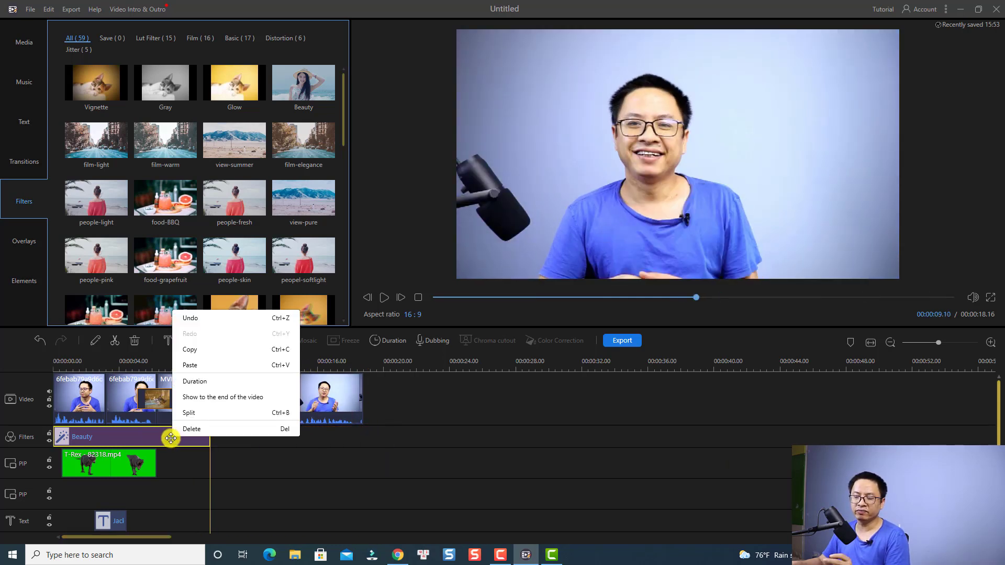
pyautogui.click(208, 405)
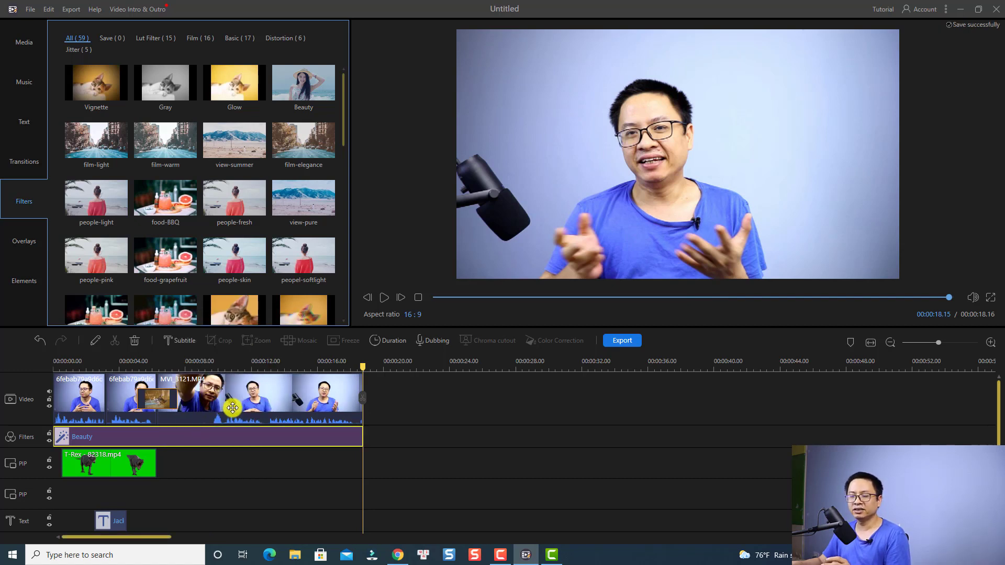
# Step: Play the video from about 9 seconds to check the Beauty filter
pyautogui.click(206, 364)
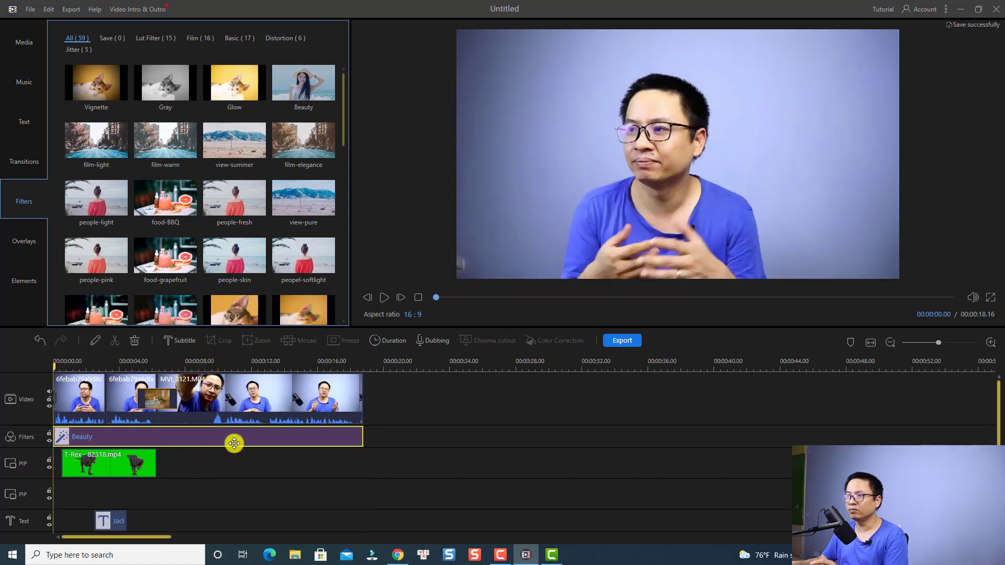
pyautogui.click(249, 460)
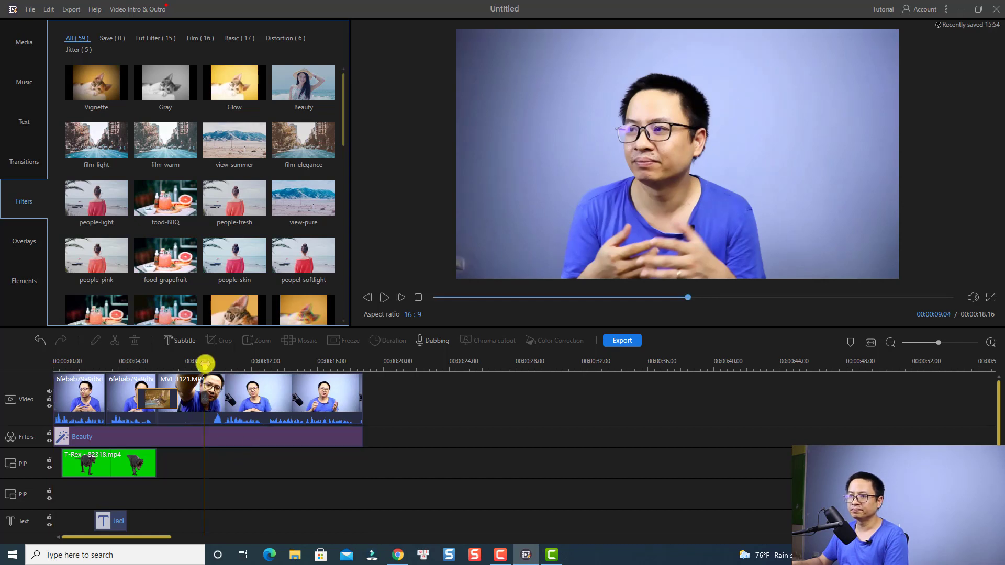
pyautogui.click(205, 363)
pyautogui.press('space')
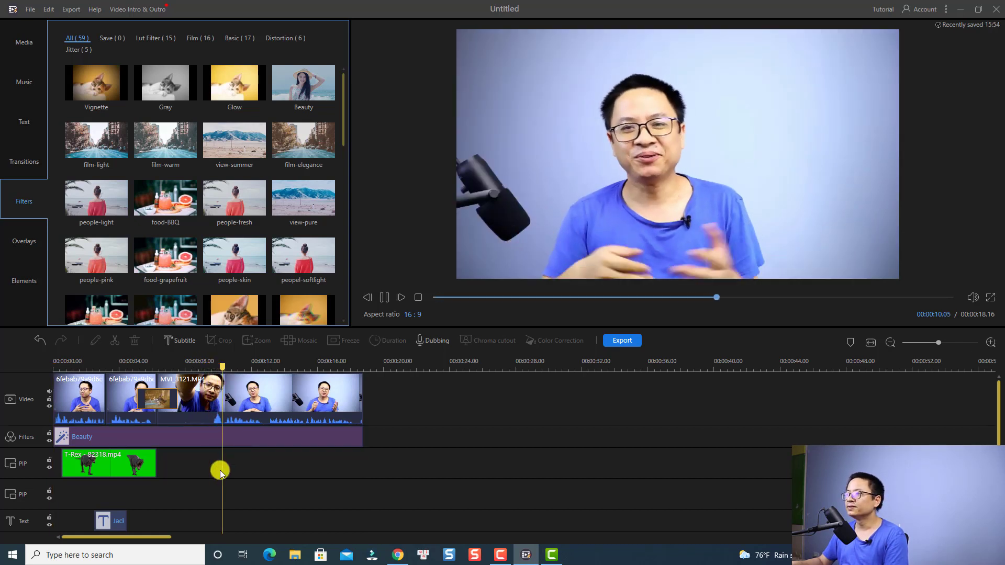
pyautogui.press('space')
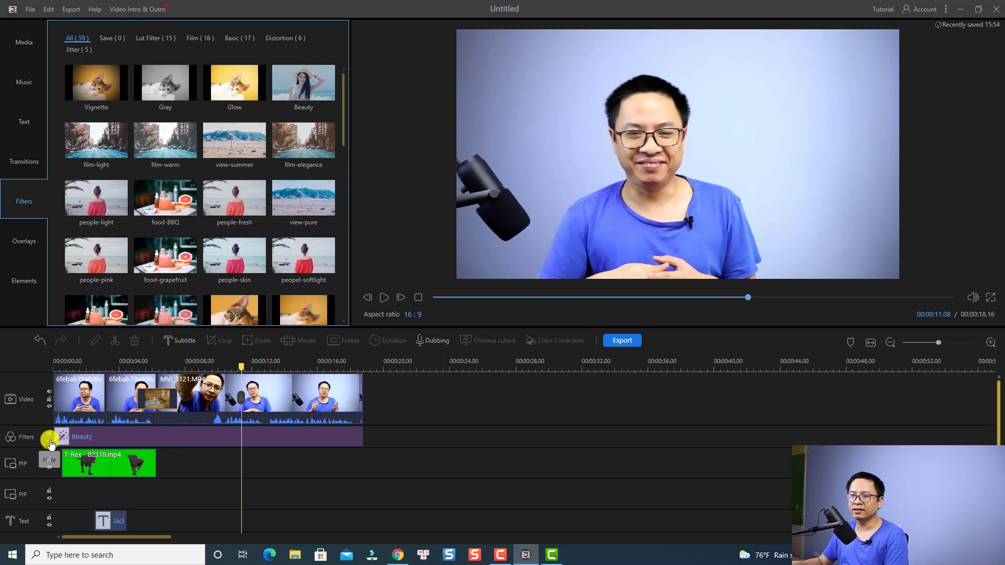
# Step: Hide the Filters track, play the footage without Beauty for comparison, and show the track again
pyautogui.click(49, 441)
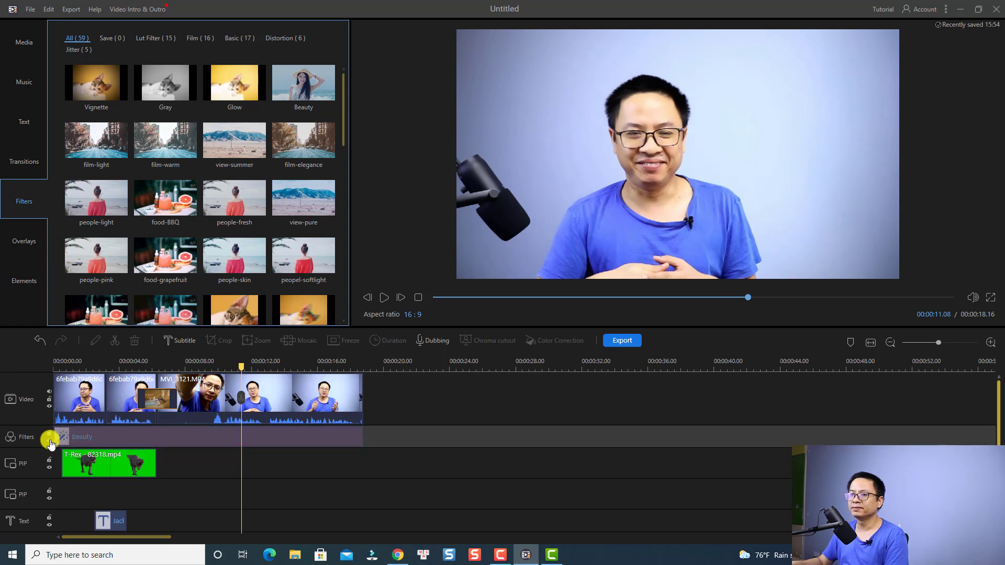
pyautogui.press('space')
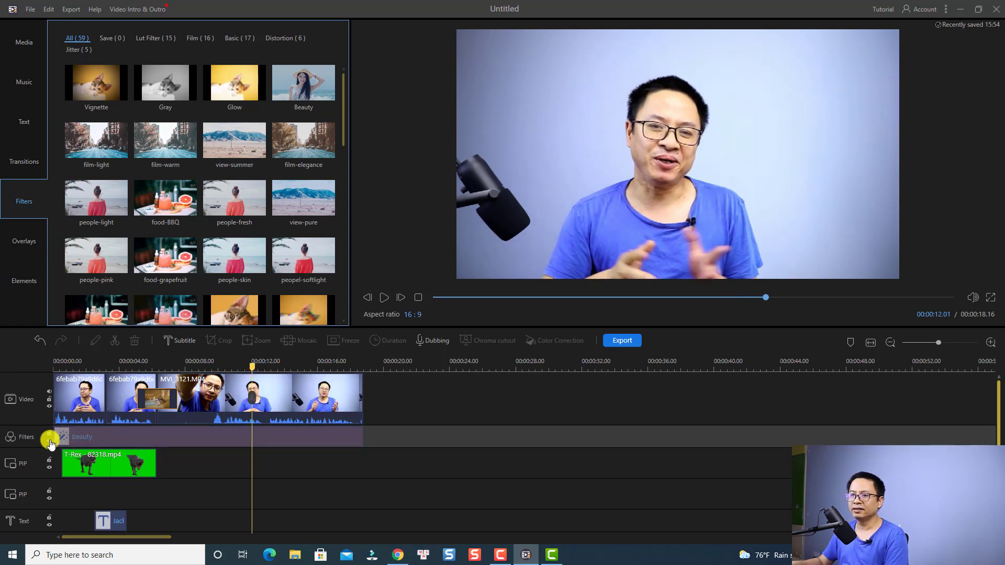
pyautogui.click(50, 443)
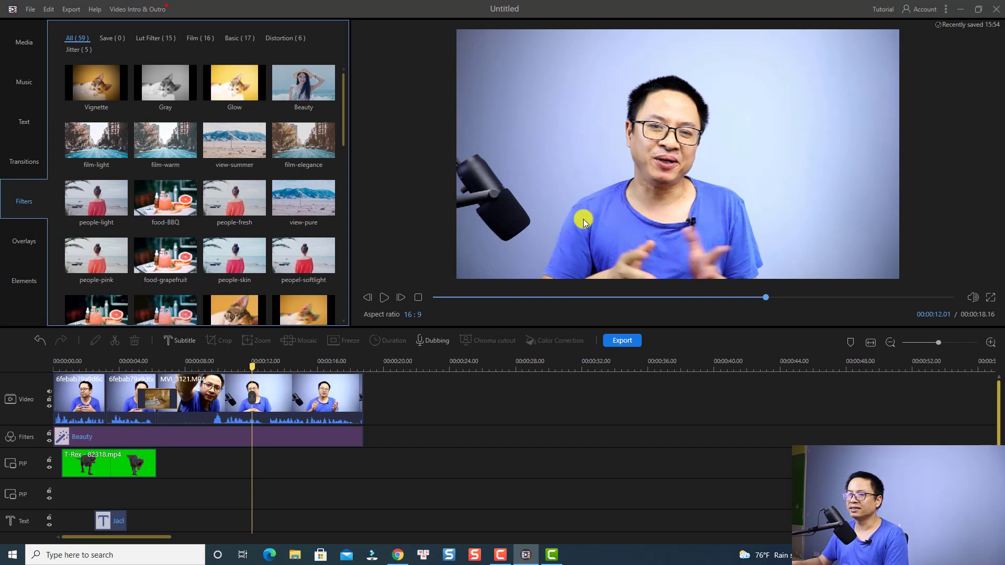
# Step: Browse the overlays and elements, add Overlay25 to the timeline and stretch it over the whole video
pyautogui.click(20, 242)
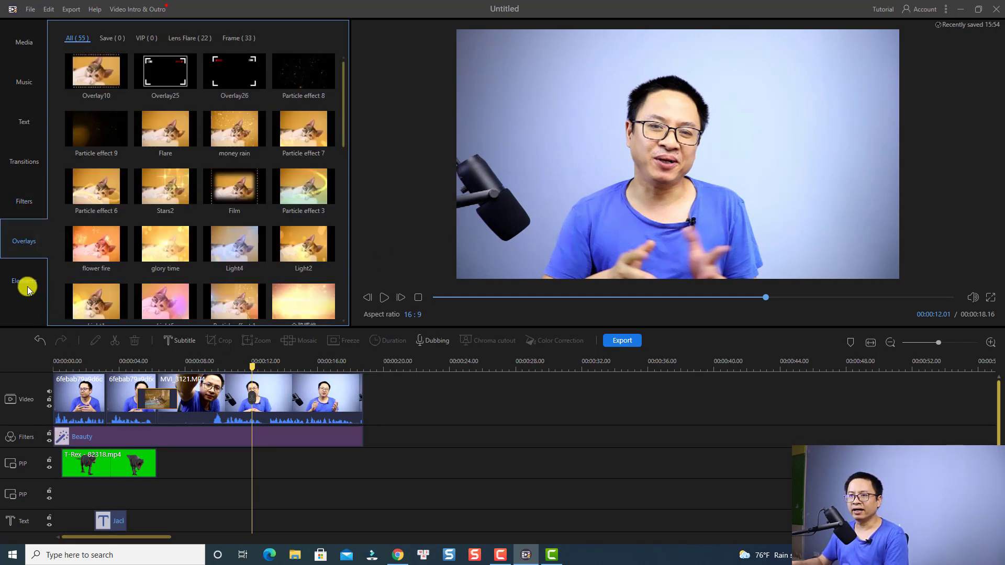
pyautogui.click(23, 279)
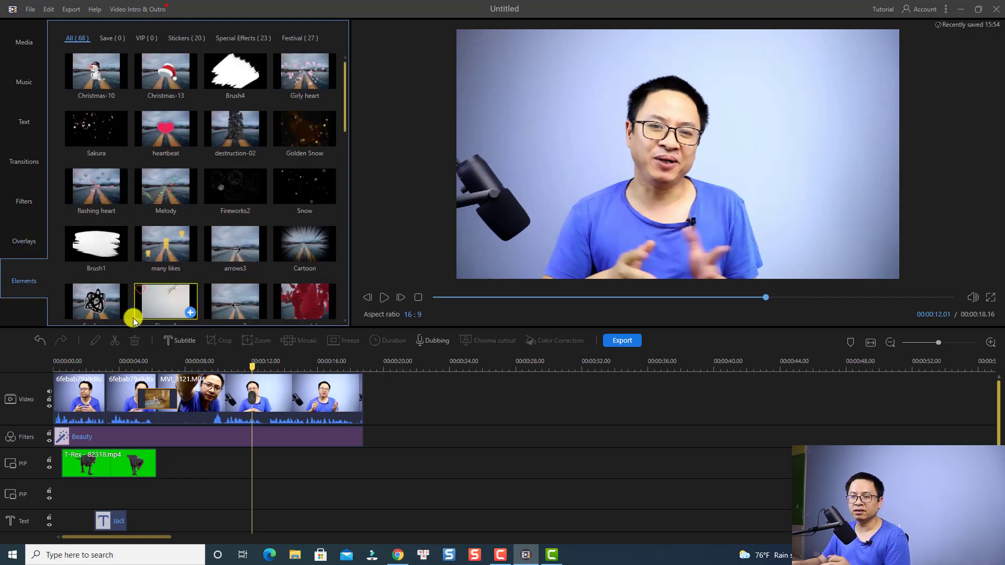
pyautogui.click(31, 242)
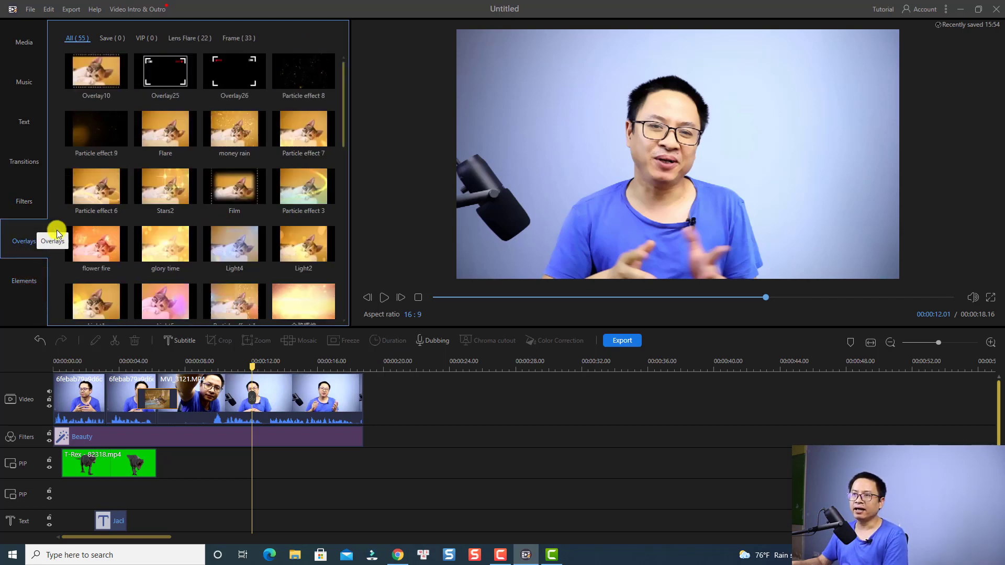
pyautogui.click(189, 82)
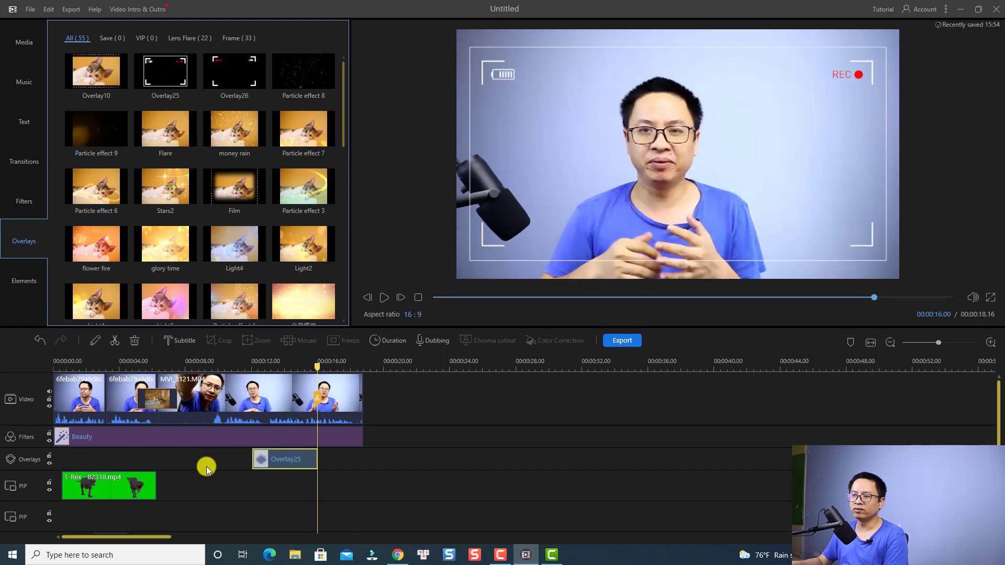
pyautogui.moveTo(271, 458); pyautogui.dragTo(357, 458)
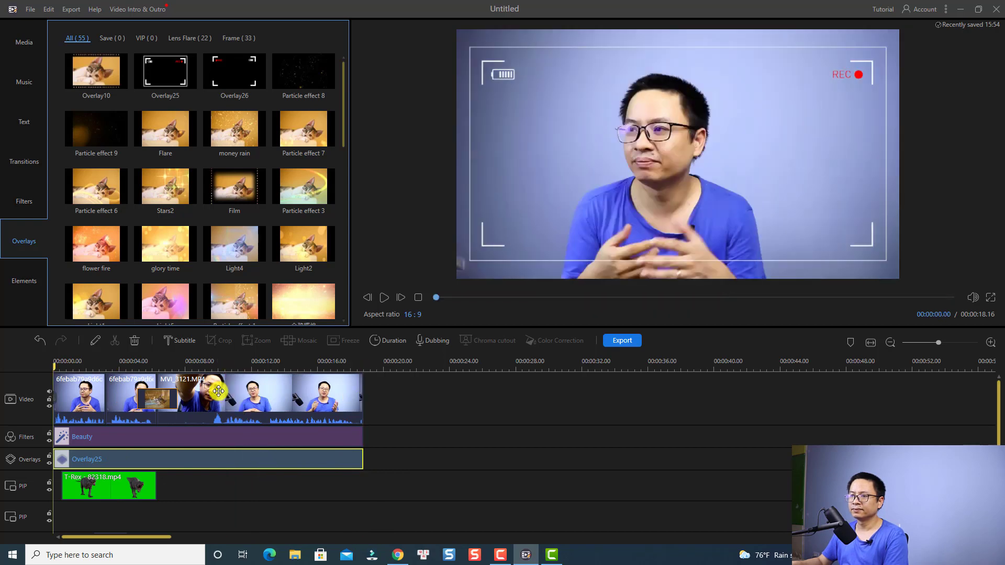
# Step: Play the section around 8 seconds to check the Overlay25 recording frame over the footage
pyautogui.click(239, 498)
pyautogui.press('space')
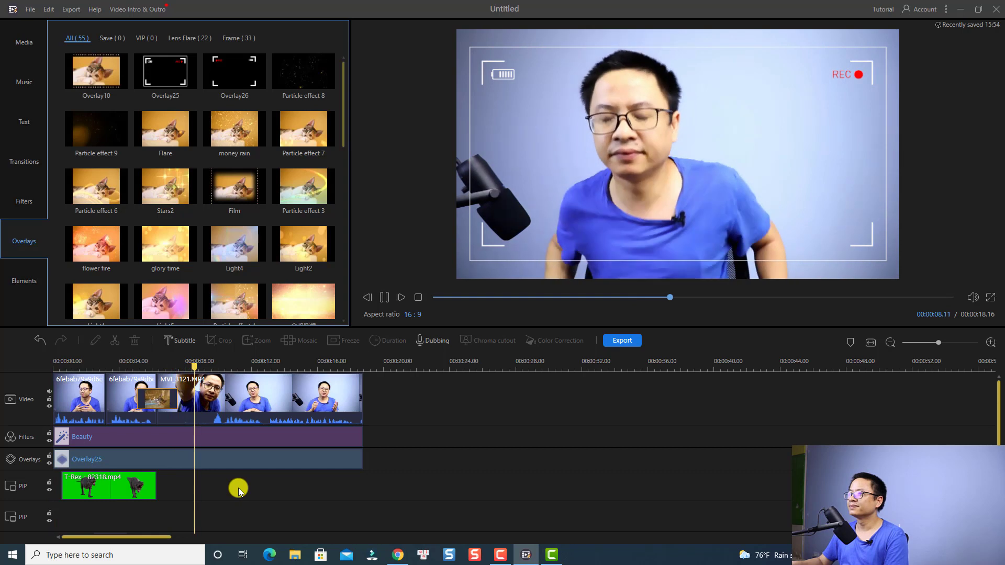
pyautogui.press('space')
# Step: Browse the sound effects and music, and add the Summer Upbeat track to the audio track at about 9 seconds
pyautogui.scroll(-3, 242, 489)
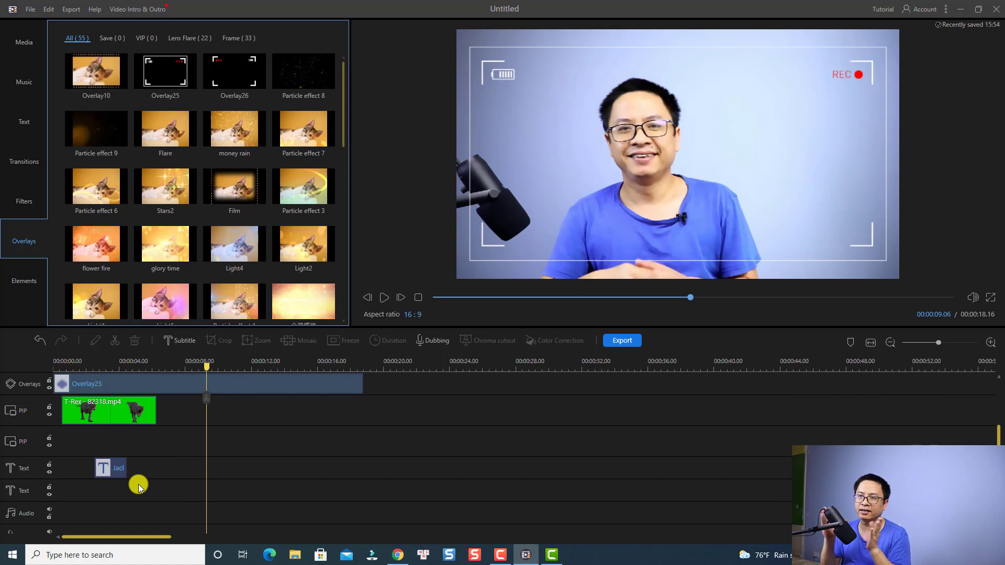
pyautogui.click(25, 85)
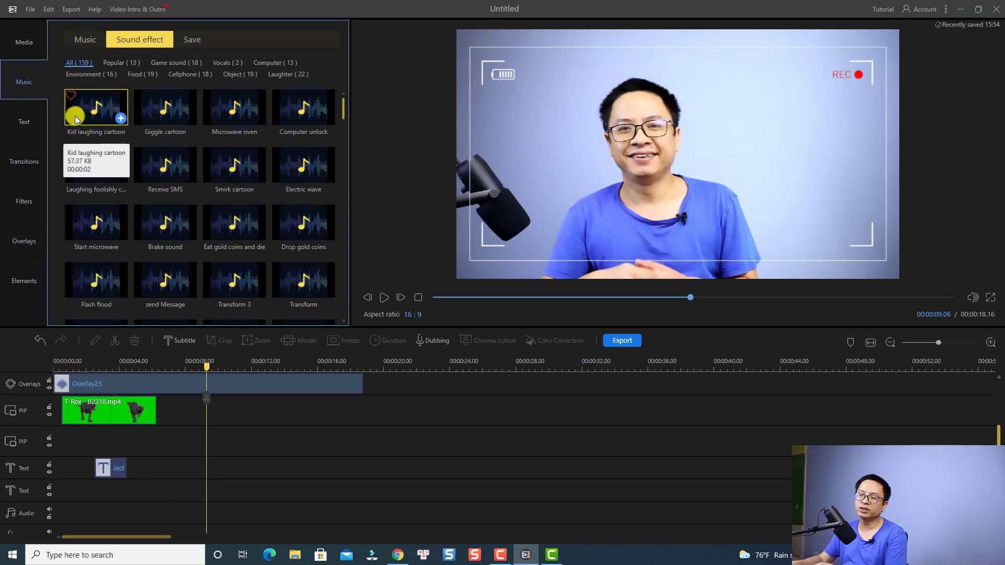
pyautogui.click(79, 41)
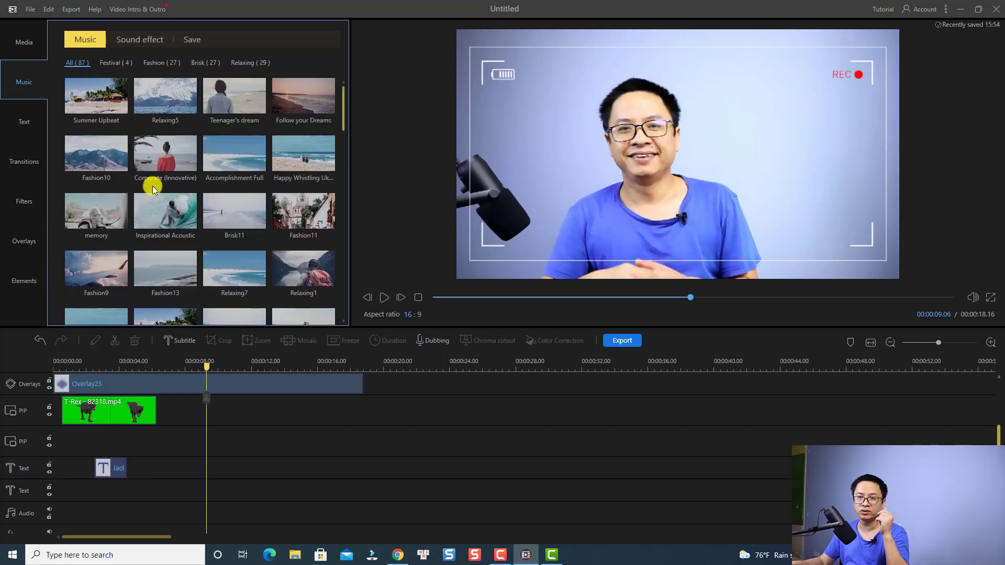
pyautogui.click(98, 109)
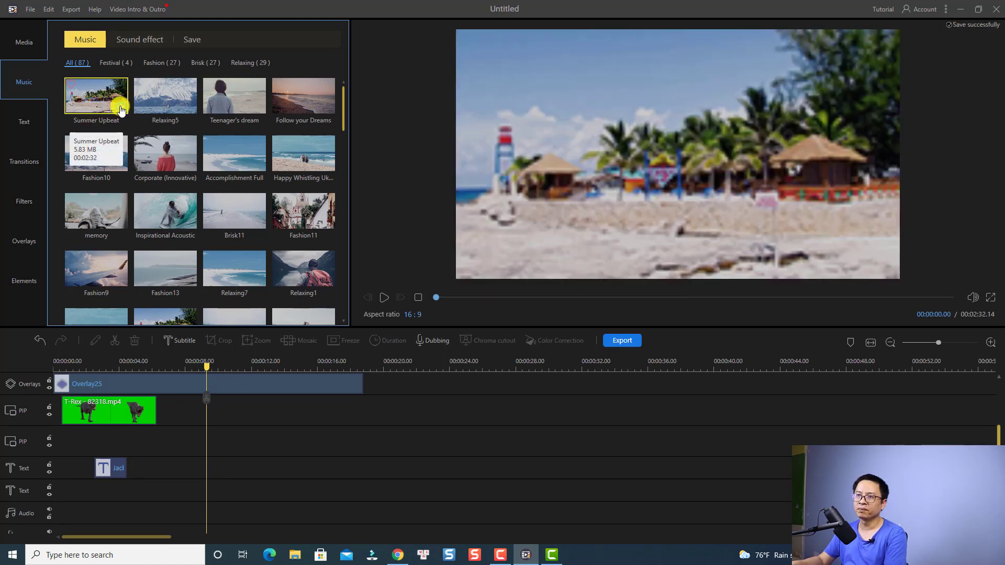
pyautogui.click(120, 110)
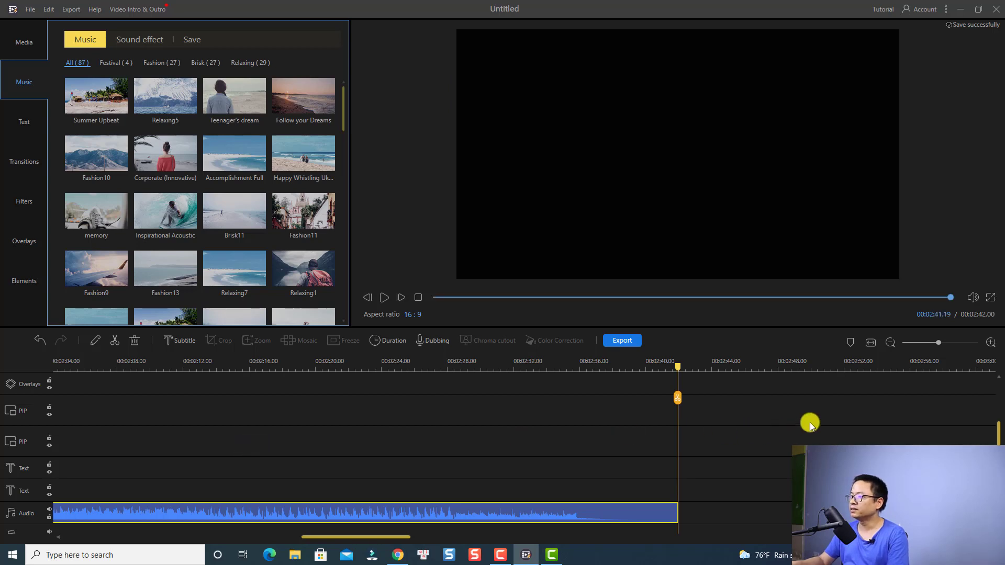
# Step: Move the Summer Upbeat music to the start of the timeline and trim its end to about 11 seconds
pyautogui.click(869, 342)
pyautogui.scroll(-5, 398, 477)
pyautogui.click(287, 478)
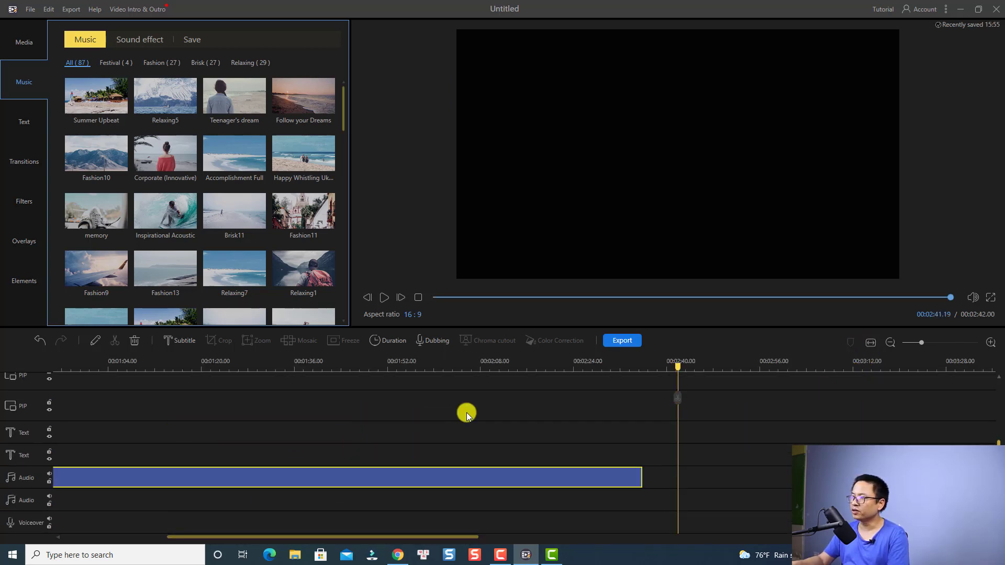
pyautogui.press('Delete')
pyautogui.click(870, 342)
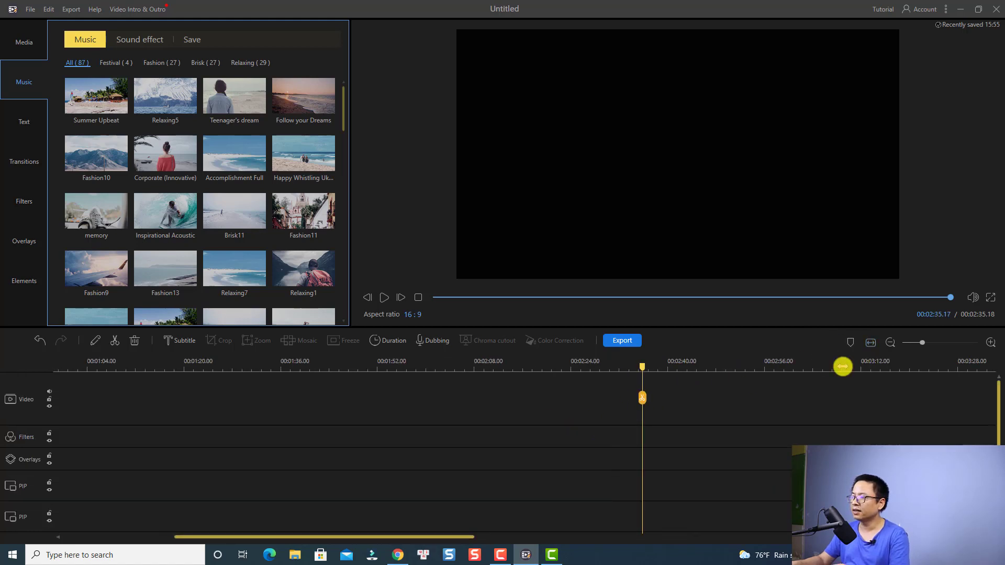
pyautogui.click(870, 342)
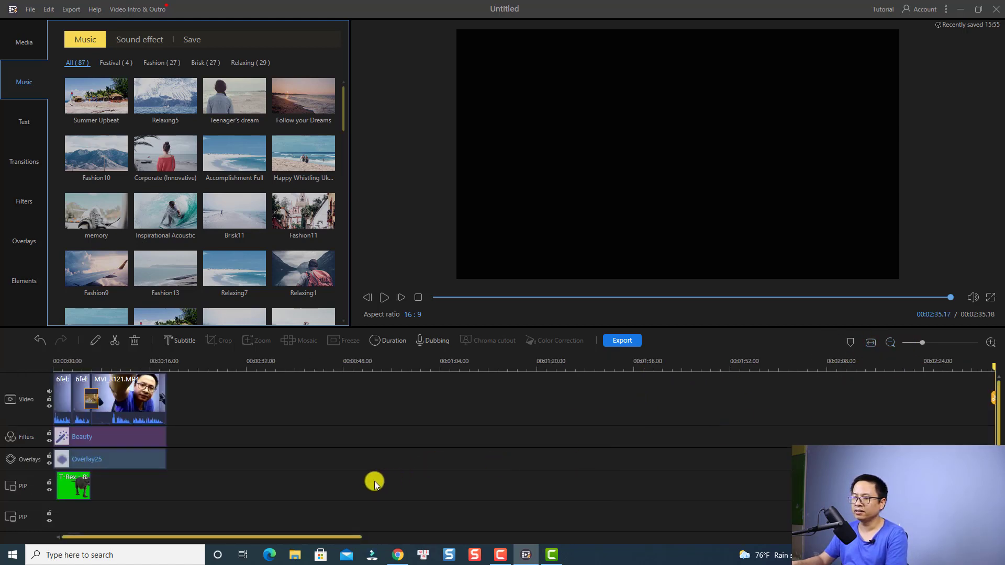
pyautogui.hotkey('ctrl', 'z')
pyautogui.moveTo(361, 478); pyautogui.dragTo(306, 477)
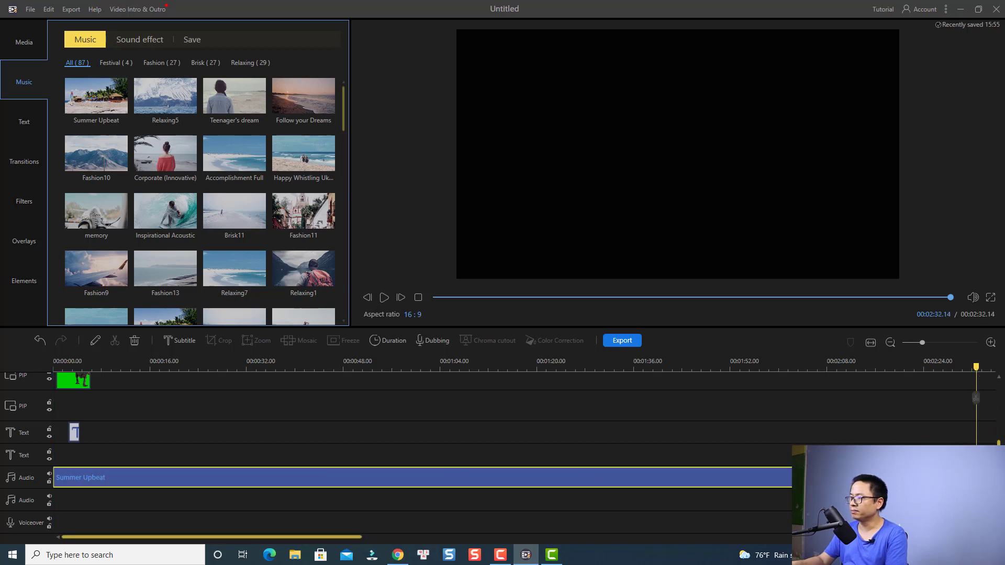
pyautogui.moveTo(792, 477); pyautogui.dragTo(124, 479)
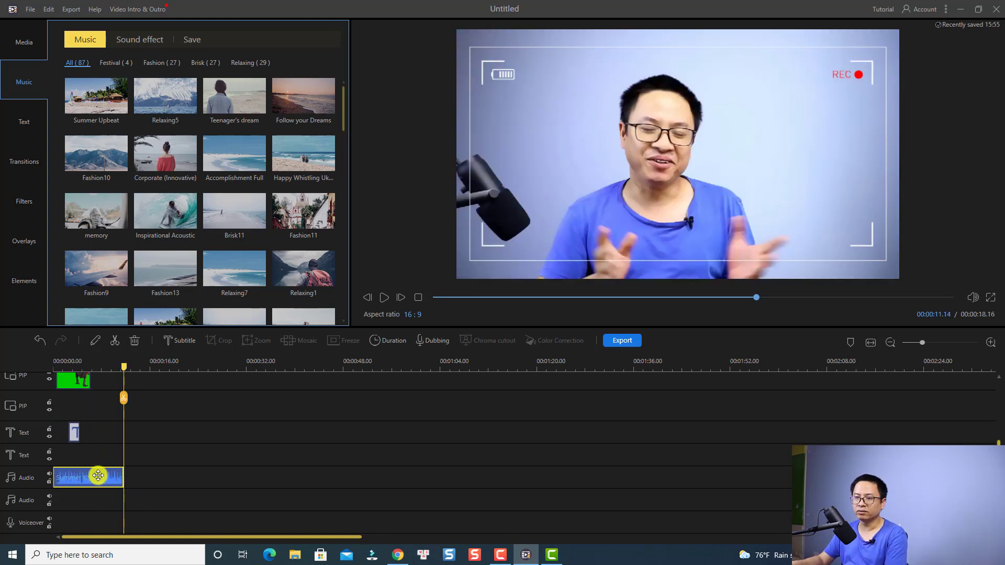
# Step: Set the Summer Upbeat clip's volume to 96, fade-in to 1.42 s and fade-out to 1.10 s, leaving the sound changer at None
pyautogui.doubleClick(87, 475)
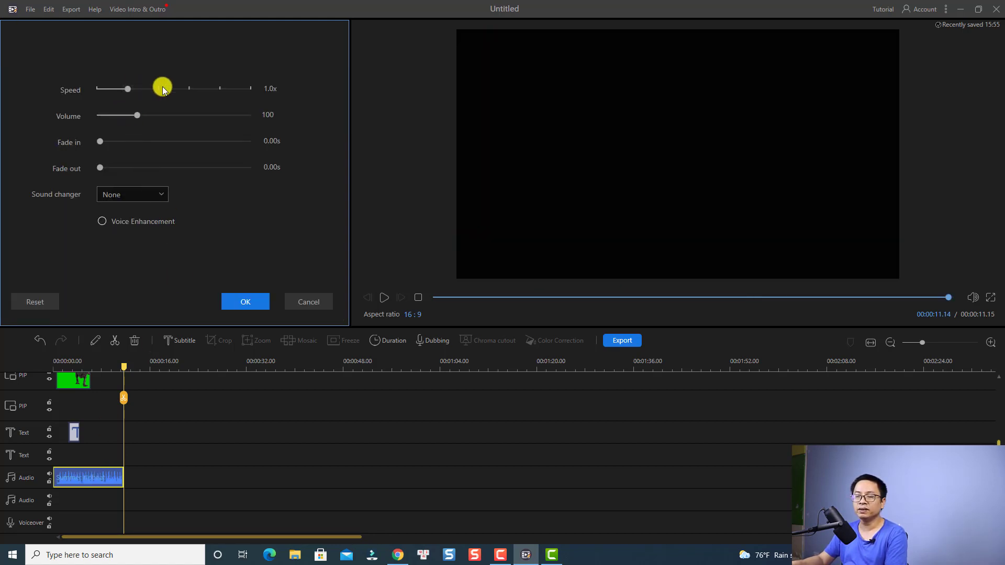
pyautogui.moveTo(140, 118); pyautogui.dragTo(134, 168)
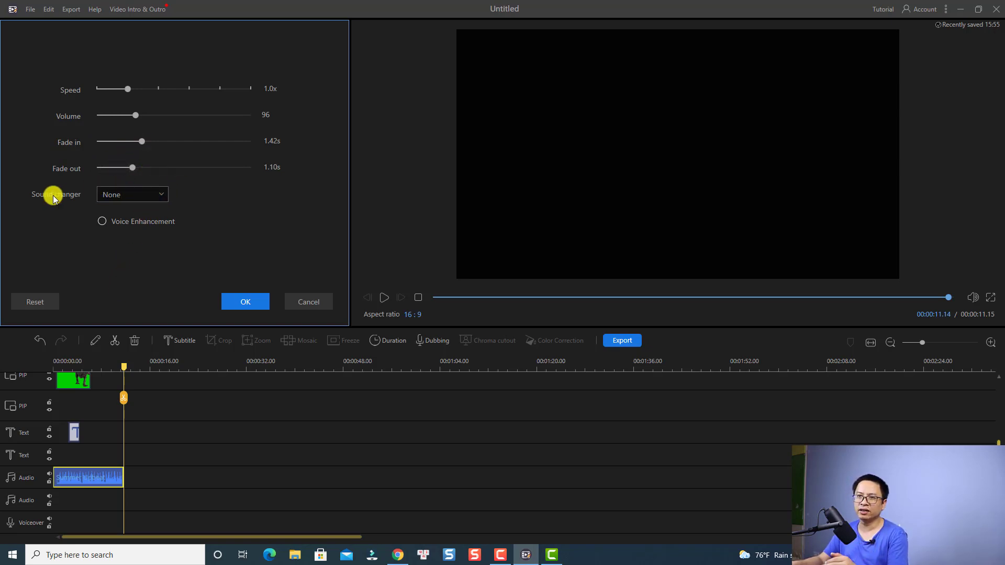
pyautogui.click(161, 194)
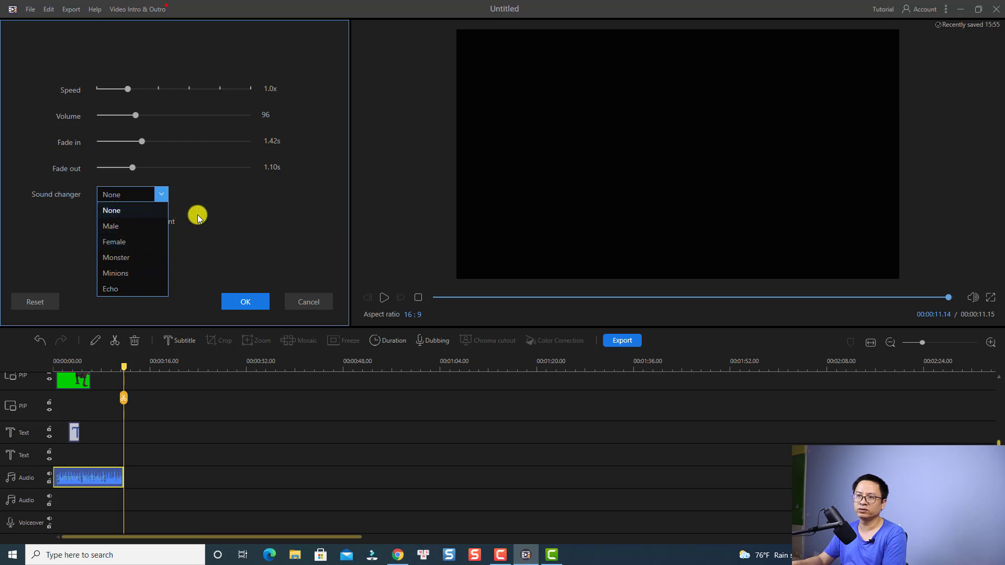
pyautogui.click(210, 227)
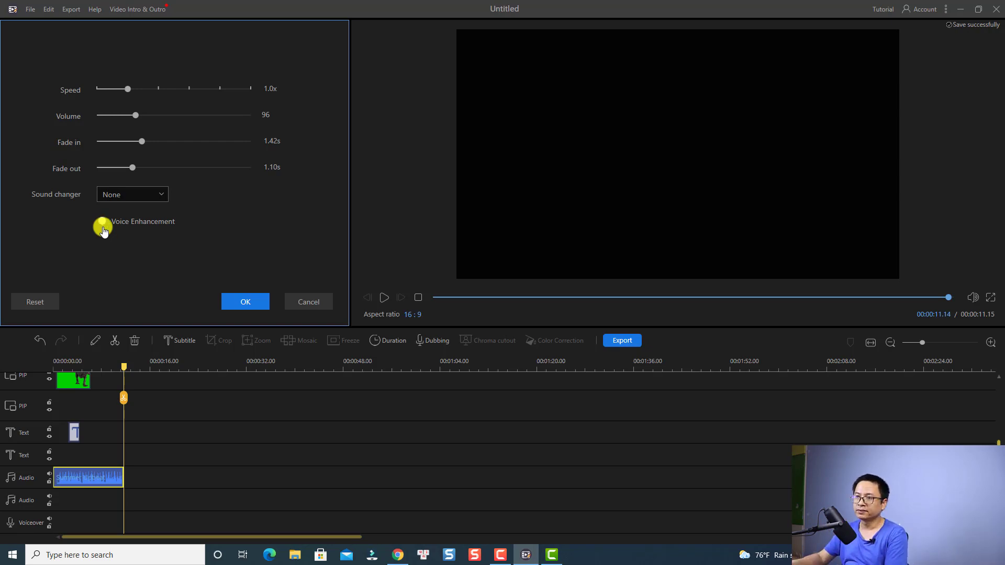
pyautogui.click(237, 299)
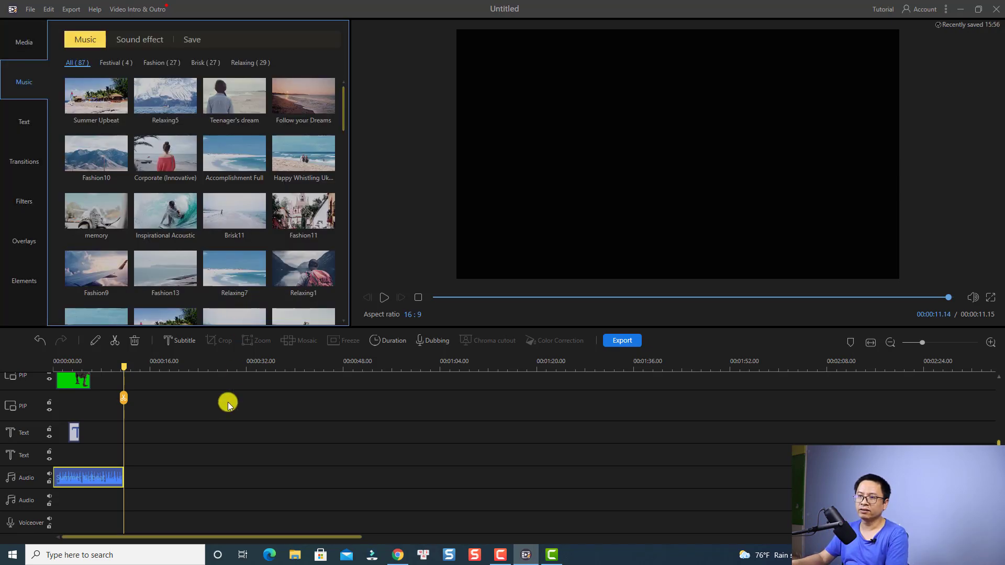
# Step: Return the playhead to near the start of the timeline and review the export settings for video, subtitle and audio output
pyautogui.click(57, 367)
pyautogui.scroll(3, 212, 453)
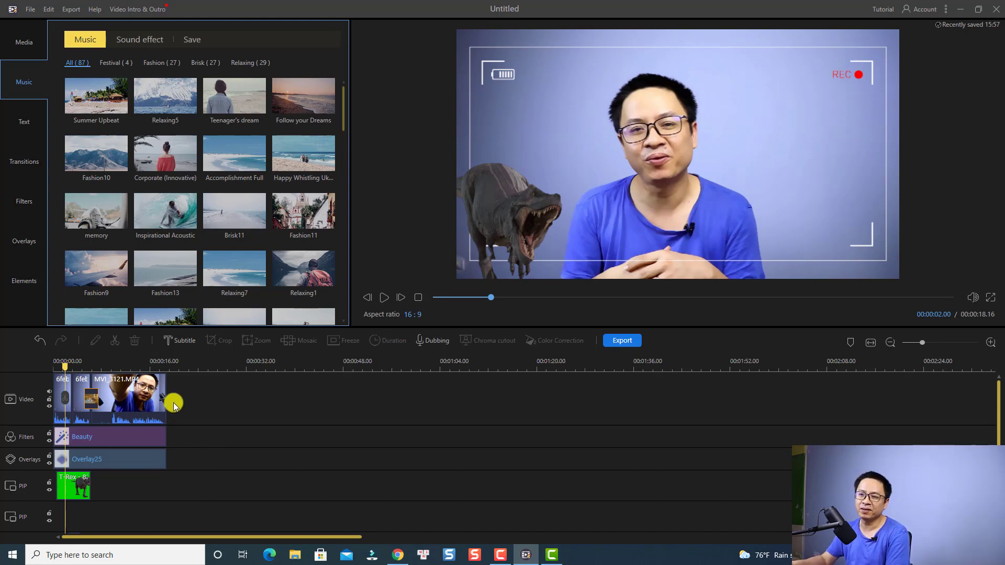
pyautogui.click(621, 343)
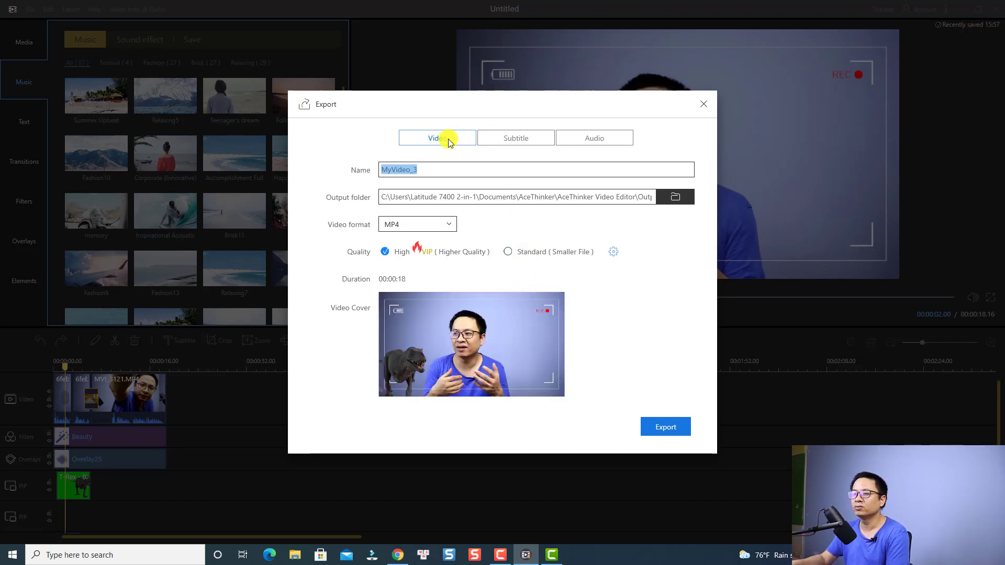
pyautogui.click(502, 138)
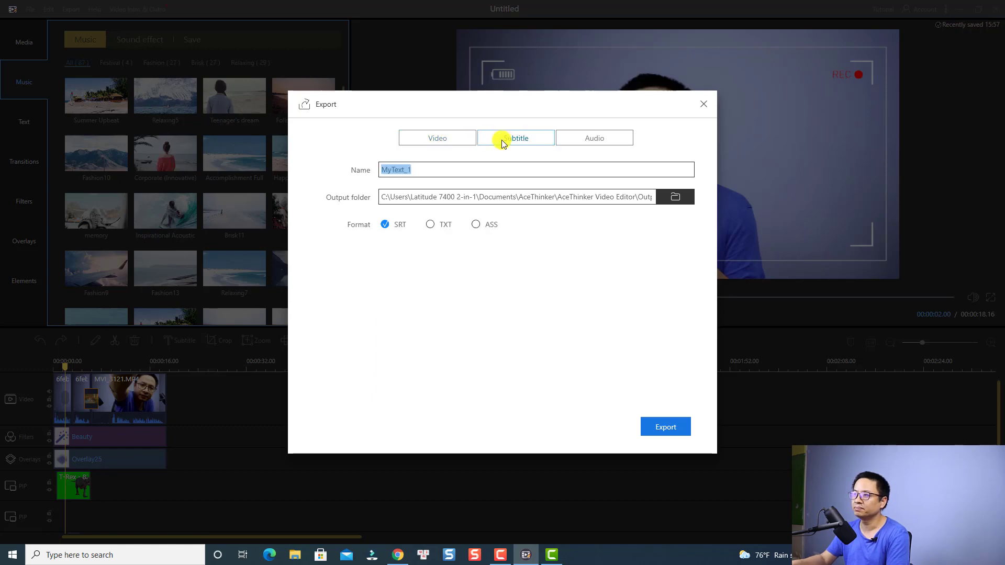
pyautogui.click(585, 141)
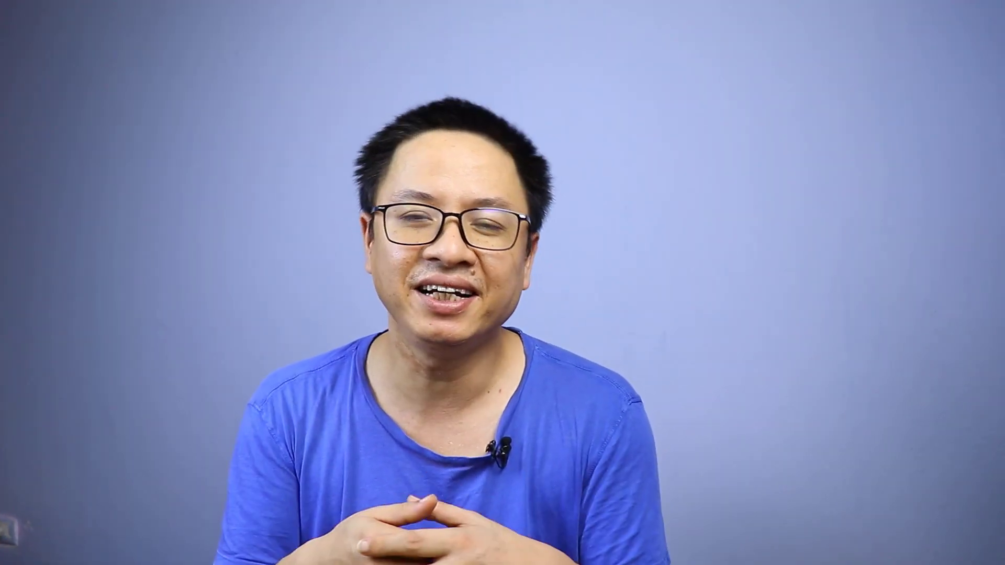